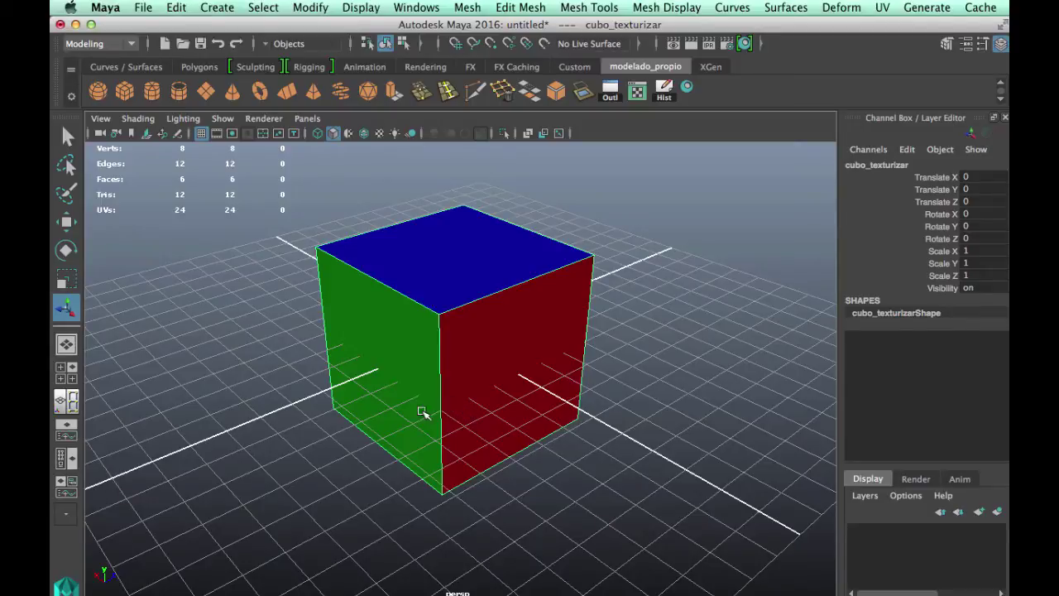
Step: Examine the cube's green, red and blue material faces from several angles and distances
left_click_drag(393, 414, 416, 405, "alt")
right_click_drag(416, 405, 383, 377, "alt")
left_click_drag(383, 377, 458, 415, "alt")
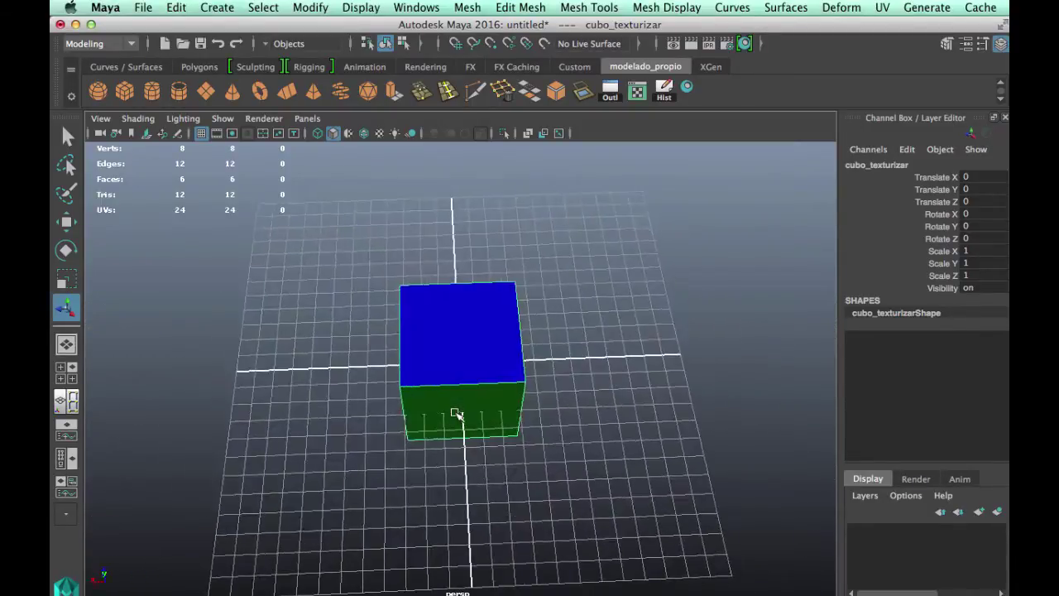
right_click_drag(458, 415, 463, 395, "alt")
mouse_move(463, 395)
left_mouse_down("alt")
mouse_move(456, 371)
mouse_move(431, 385)
mouse_move(567, 397)
mouse_move(373, 406)
mouse_move(411, 389)
mouse_move(319, 372)
mouse_move(307, 284)
mouse_move(371, 344)
mouse_move(356, 361)
mouse_move(475, 389)
left_mouse_up("alt")
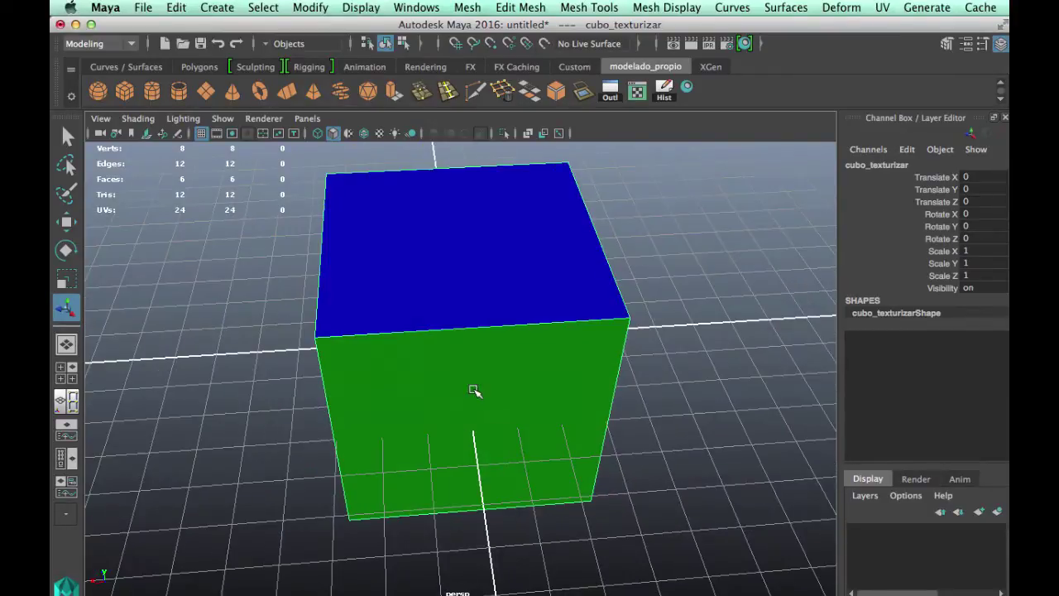
left_click_drag(343, 406, 371, 273, "alt")
left_click_drag(416, 350, 452, 328, "alt")
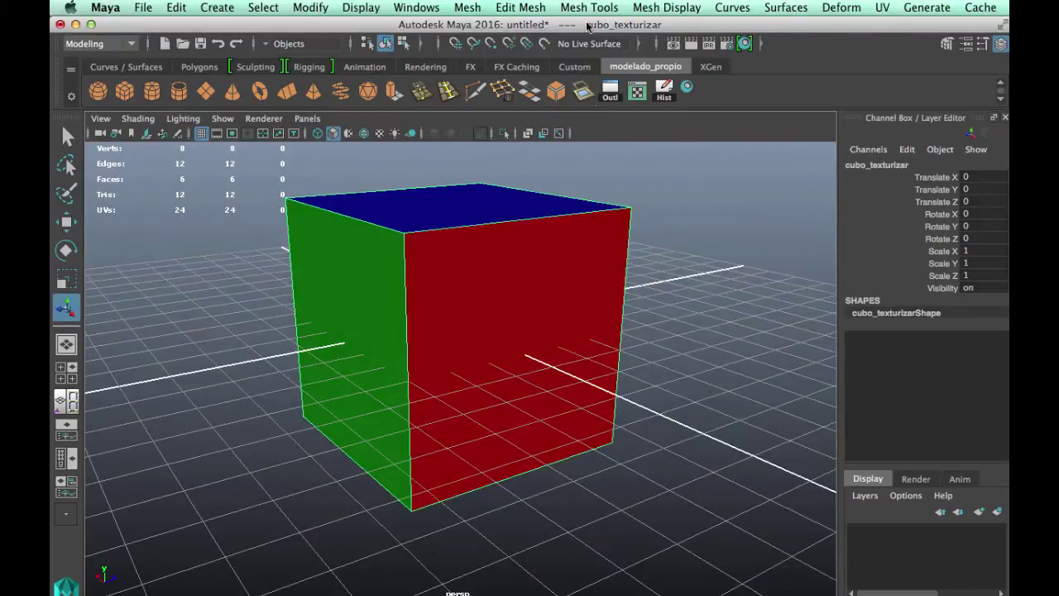
Step: Inspect the cube's UV layout in the UV Editor with shaded UV shells, and close the editor
left_click(883, 8)
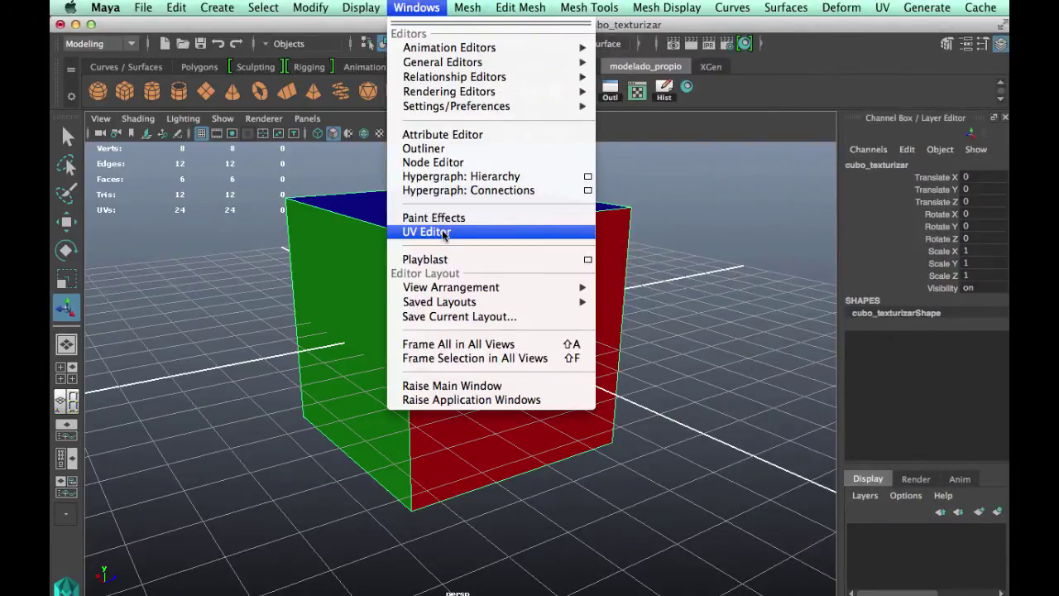
left_click(442, 233)
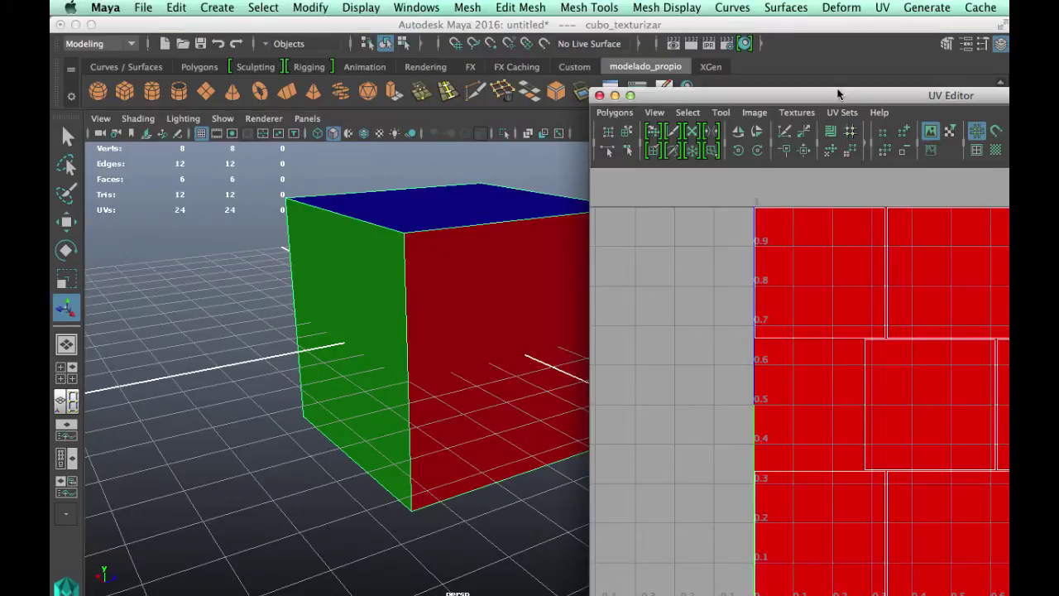
left_click_drag(838, 94, 446, 99)
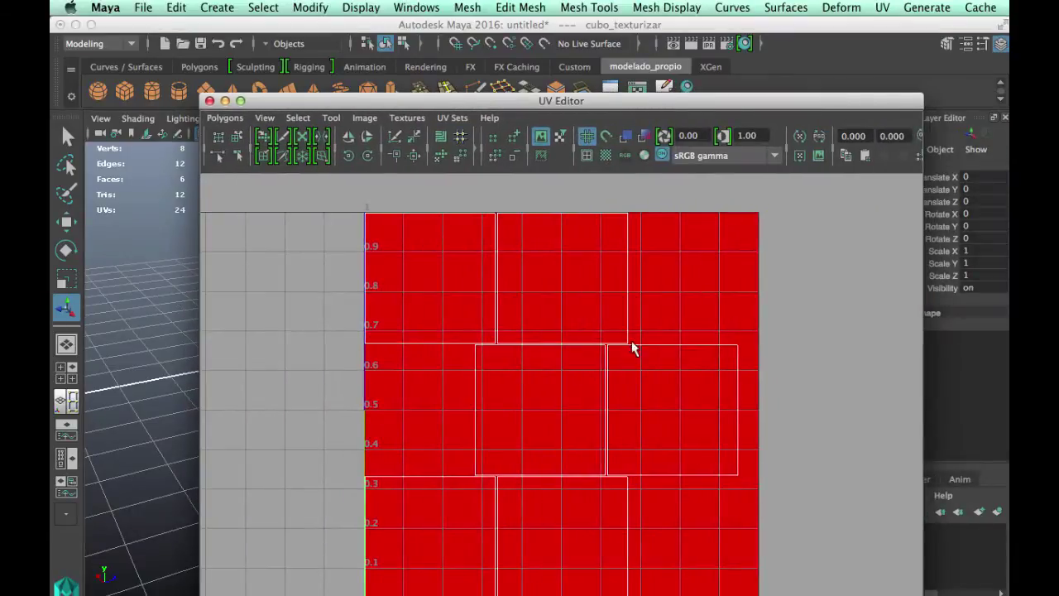
left_click(625, 137)
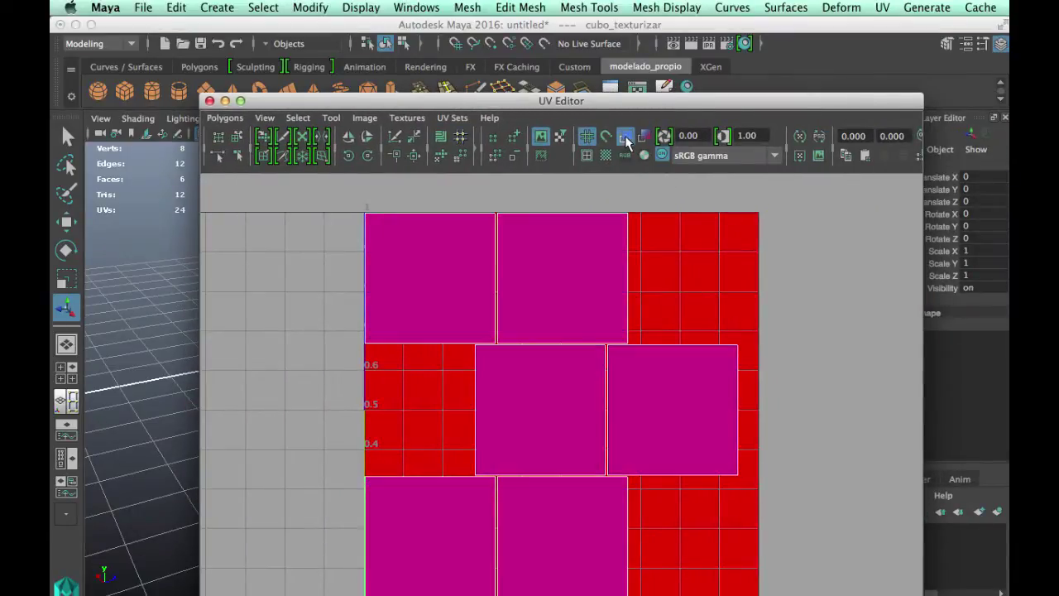
left_click(586, 156)
left_click(587, 156)
scroll(446, 314, "down", 2)
middle_click_drag(466, 307, 487, 325, "alt")
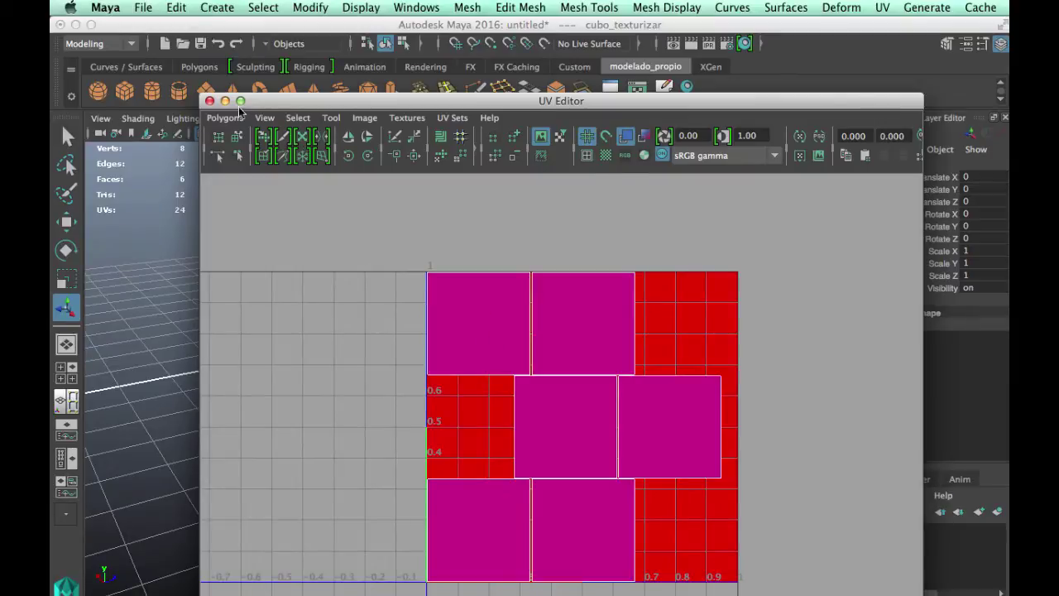
left_click(210, 101)
scroll(343, 339, "up", 3)
left_click_drag(342, 330, 468, 343, "alt")
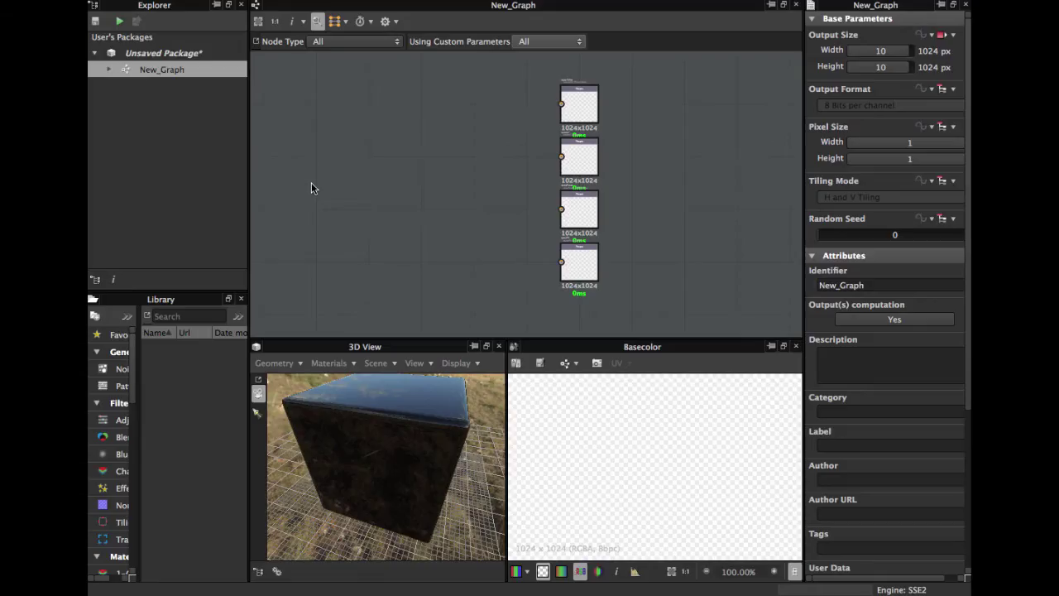
Step: Switch to Substance Designer, link the cubo_texture mesh into the unsaved package and select it in the expanded Resources folder
scroll(438, 228, "up", 4)
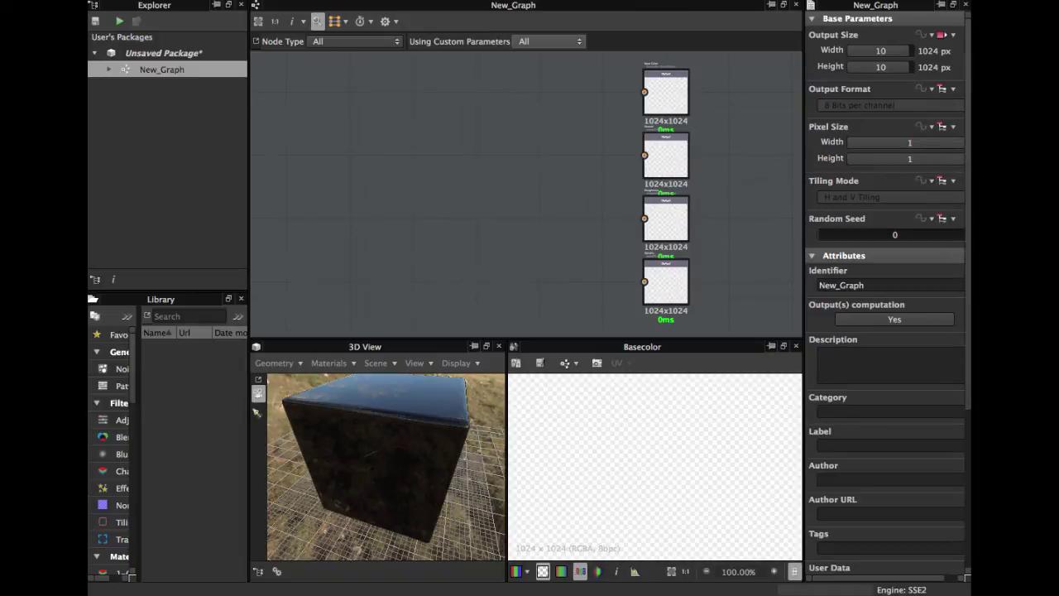
left_click_drag(976, 186, 196, 49)
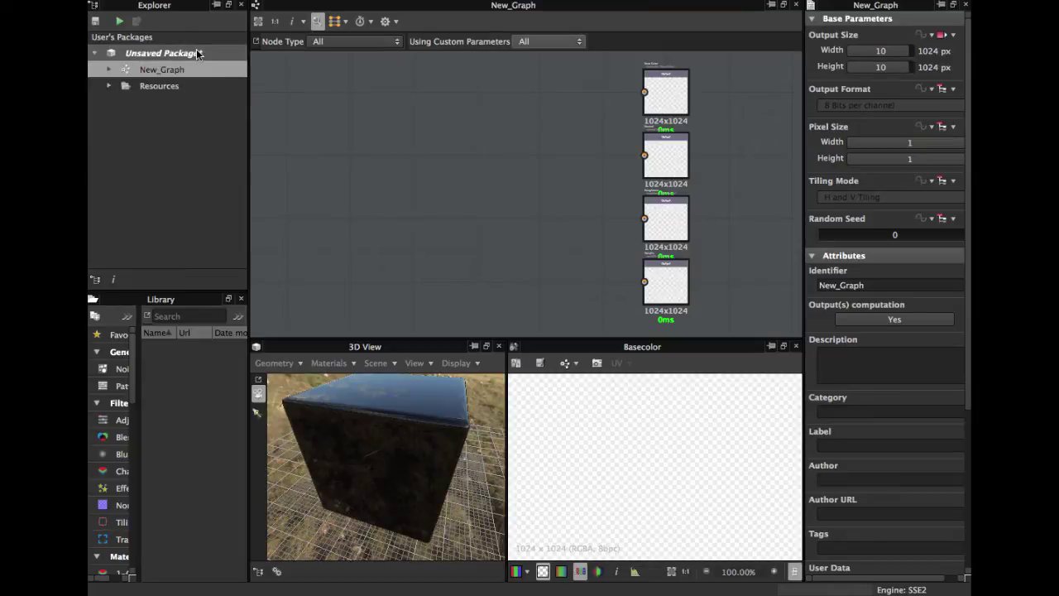
left_click(120, 86)
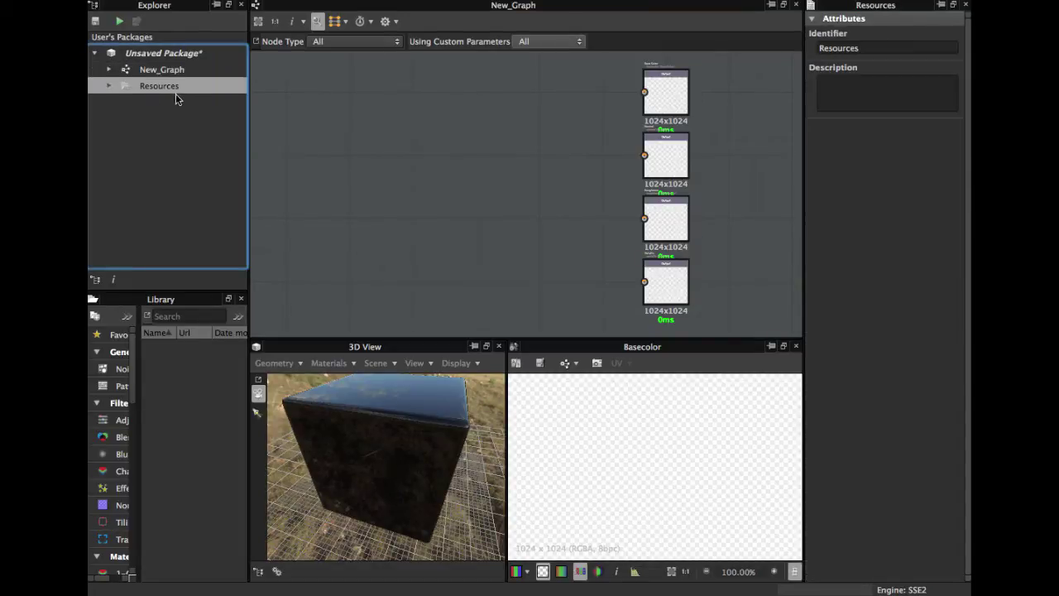
left_click(109, 86)
left_click(180, 103)
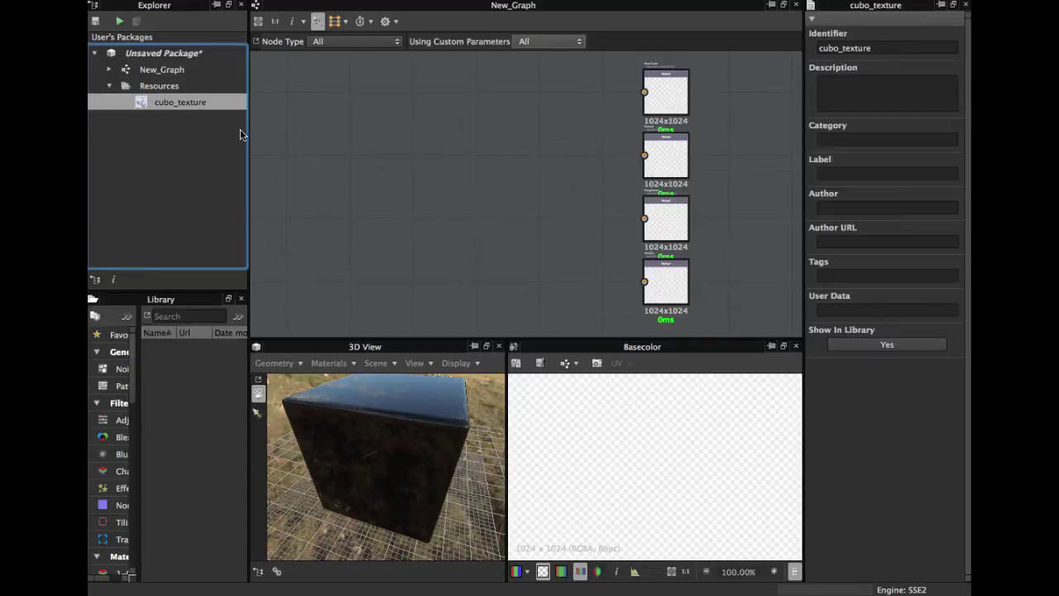
Step: Open the model information baking settings for cubo_texture and fit the whole dialog on screen
right_click(182, 105)
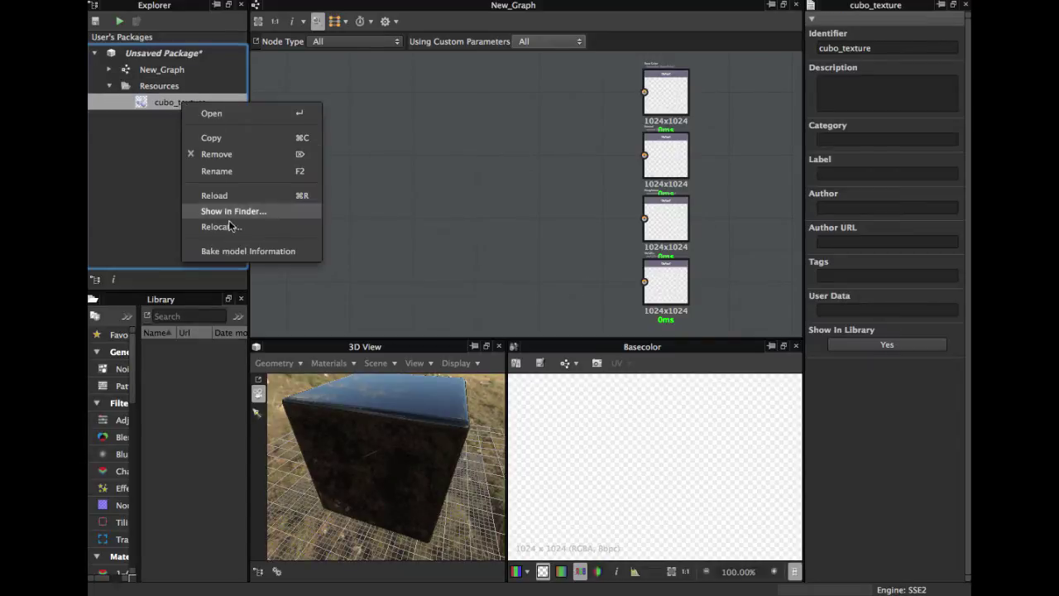
left_click(281, 255)
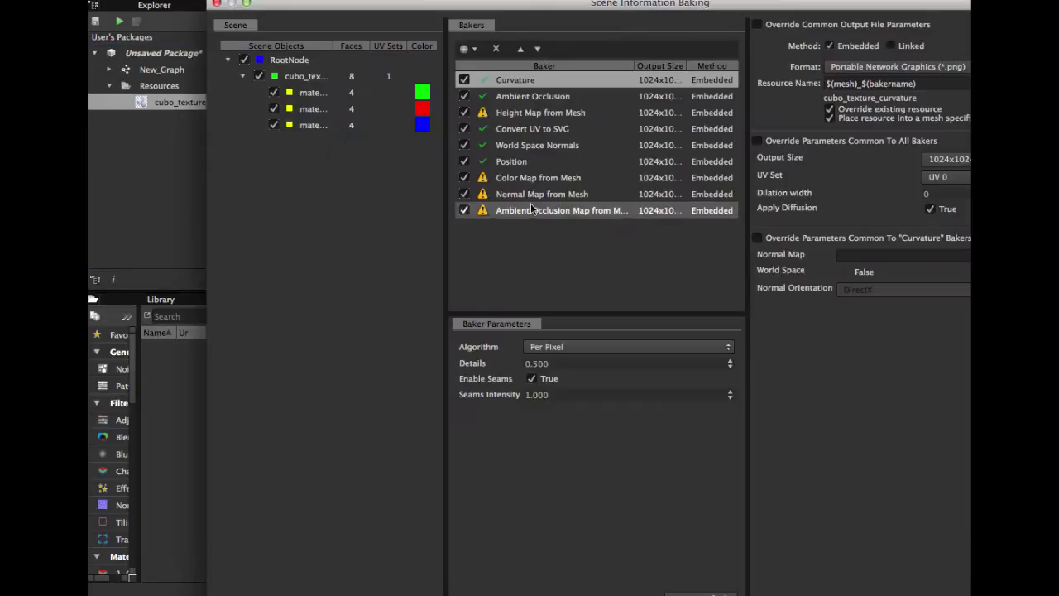
left_click_drag(592, 6, 488, 23)
left_click_drag(970, 594, 913, 583)
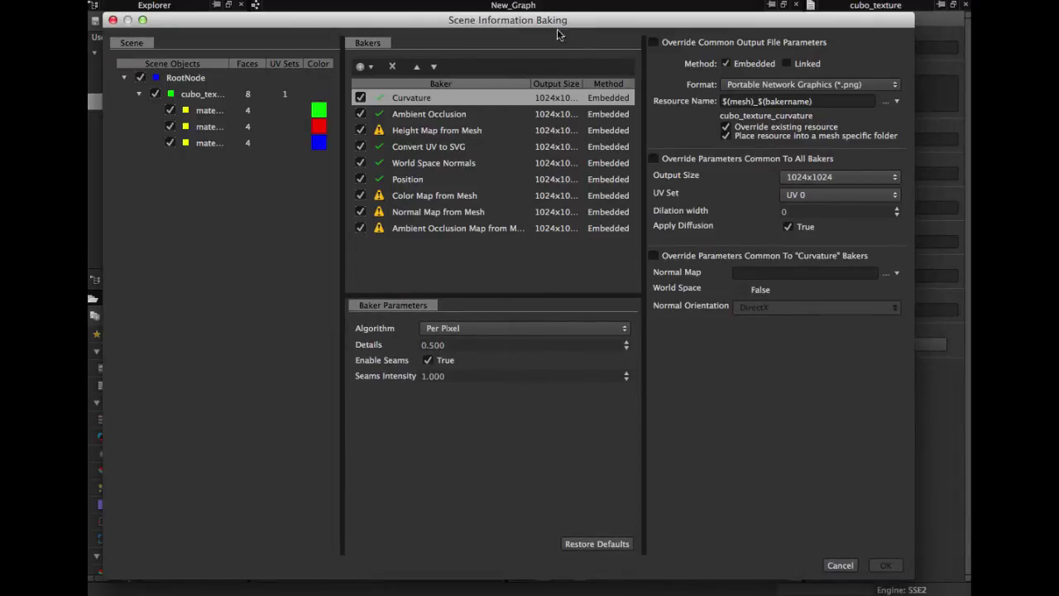
left_click_drag(558, 23, 555, 24)
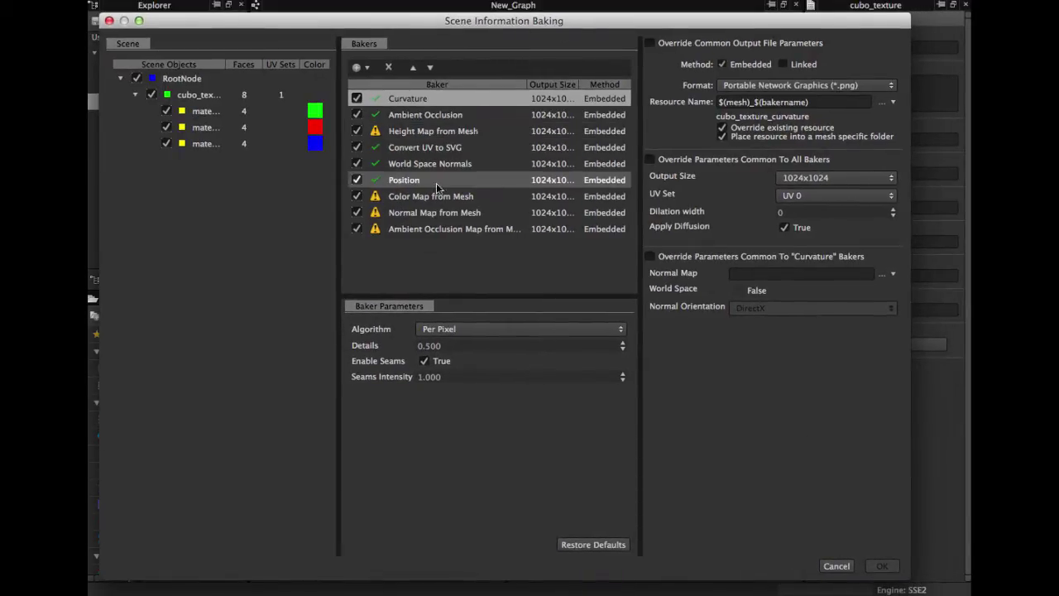
Step: Assign the cubo_texture.fbx resource as the high definition mesh for the From Mesh bakers and bake all the maps
left_click(454, 132)
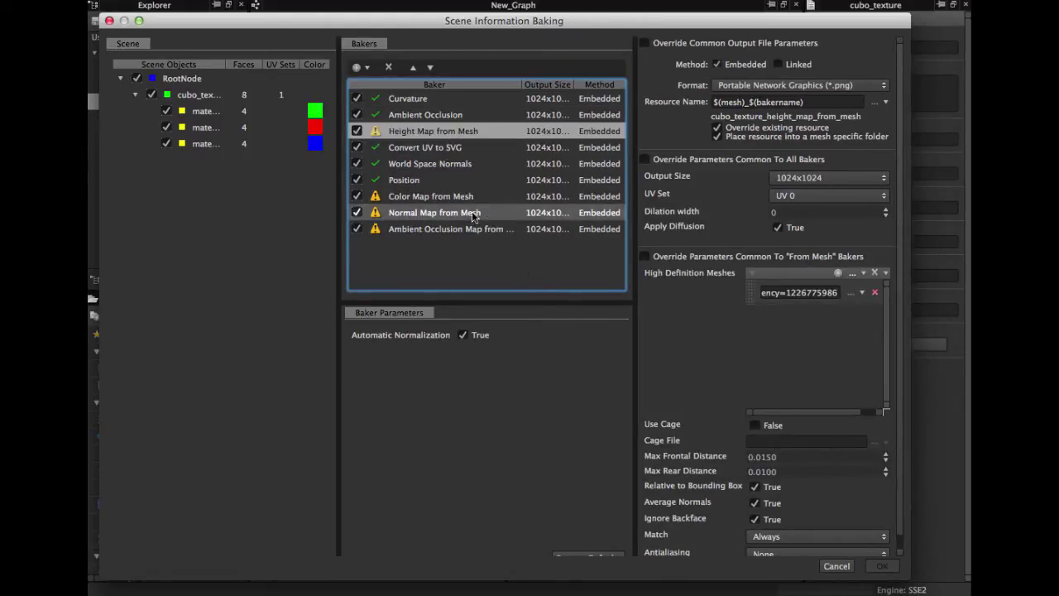
left_click(853, 293)
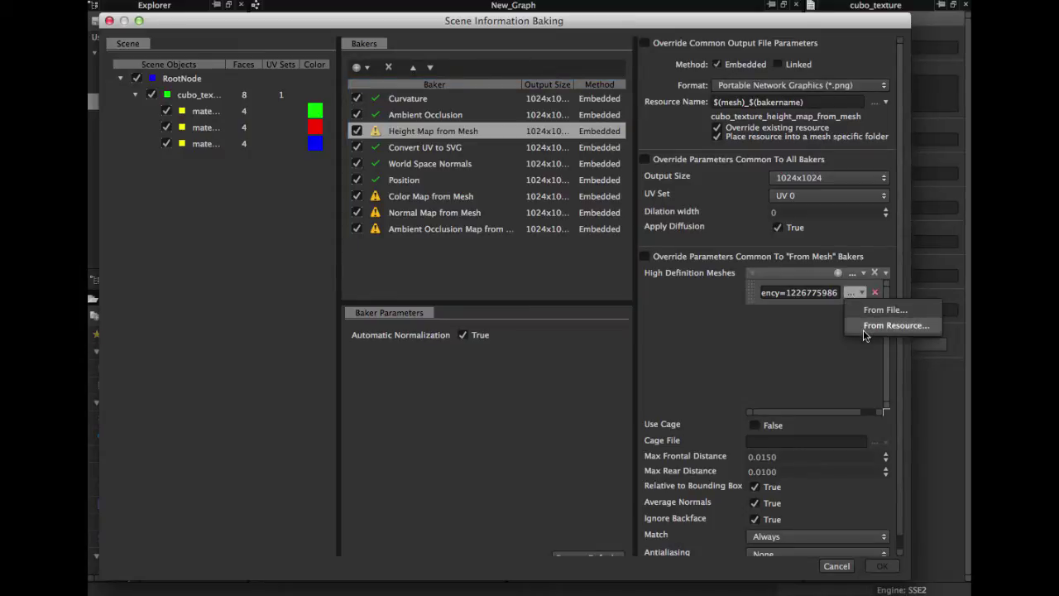
left_click(865, 330)
left_click(434, 126)
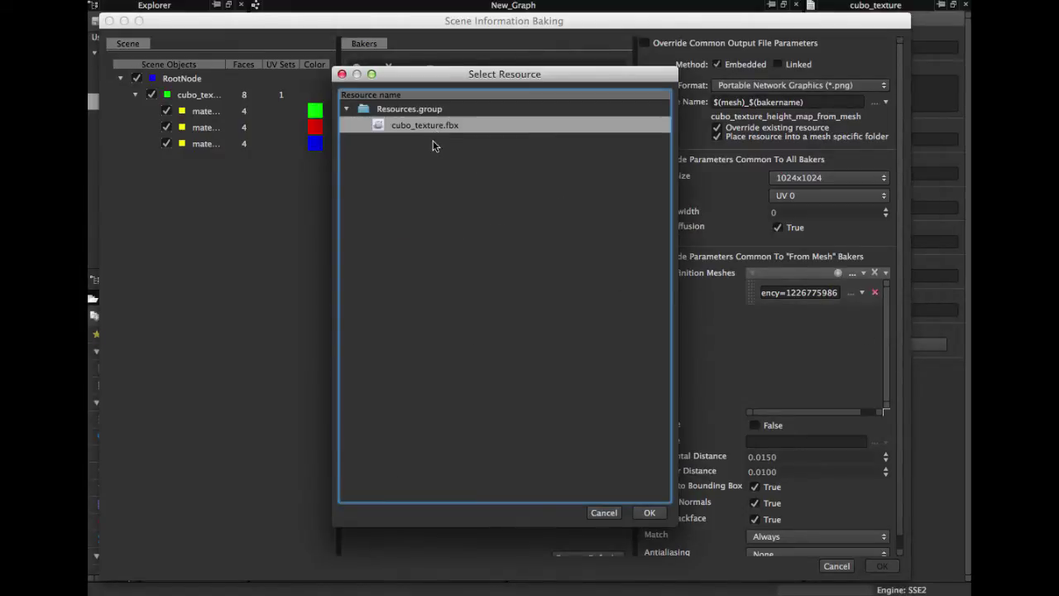
left_click(648, 513)
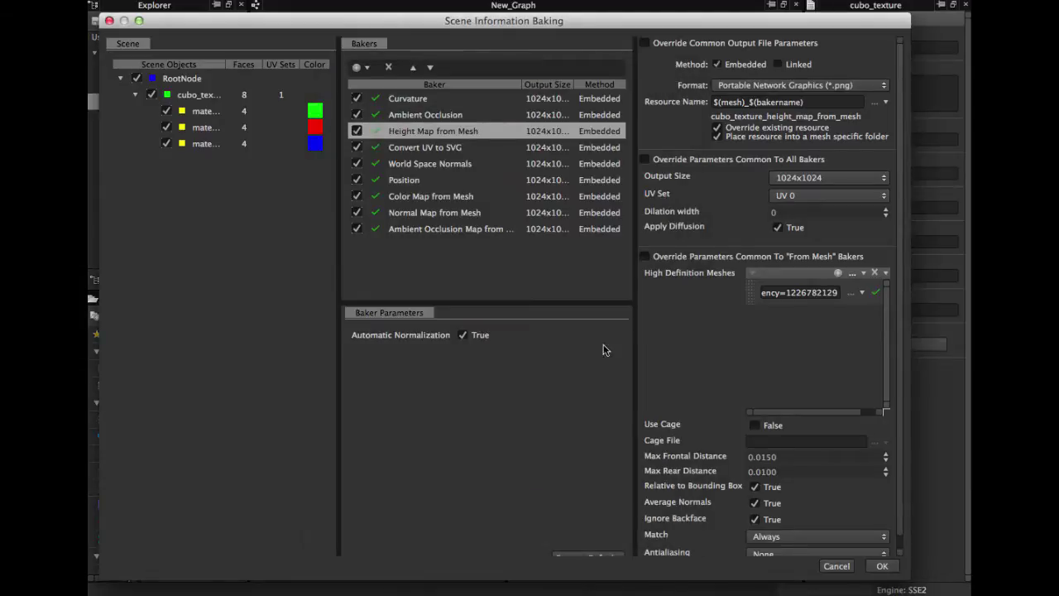
left_click(445, 147)
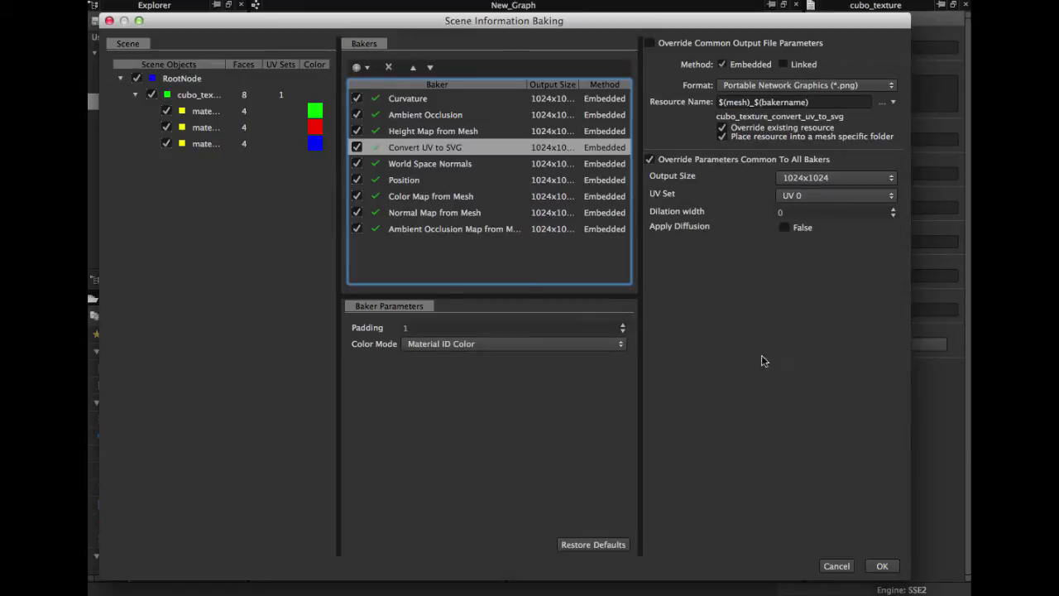
left_click(882, 566)
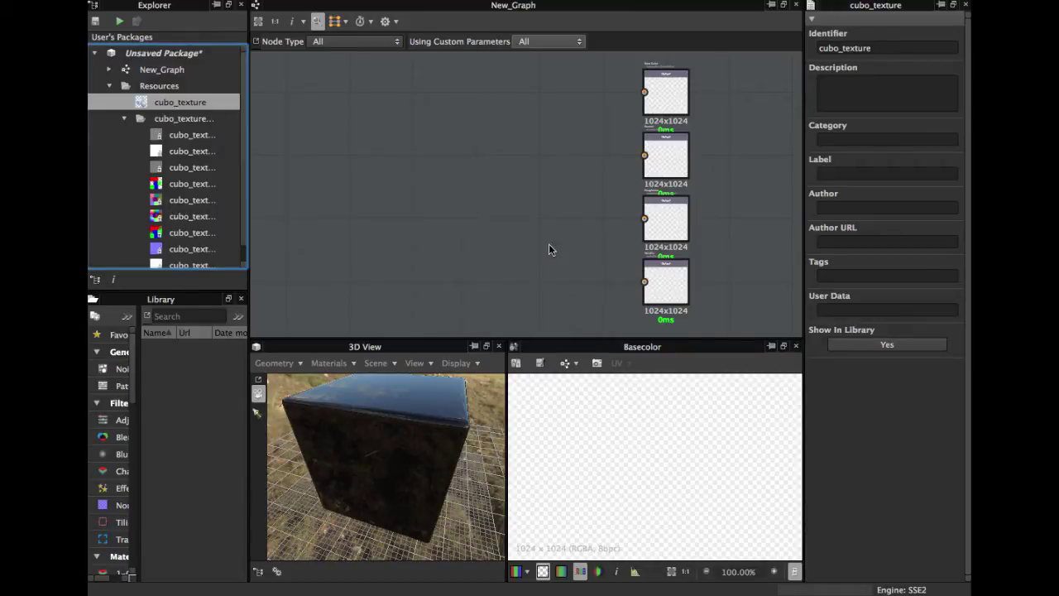
Step: Add the baked cubo_texture_convert_uv_to_svg map to the graph as a node and display it in the 2D view
left_click(186, 137)
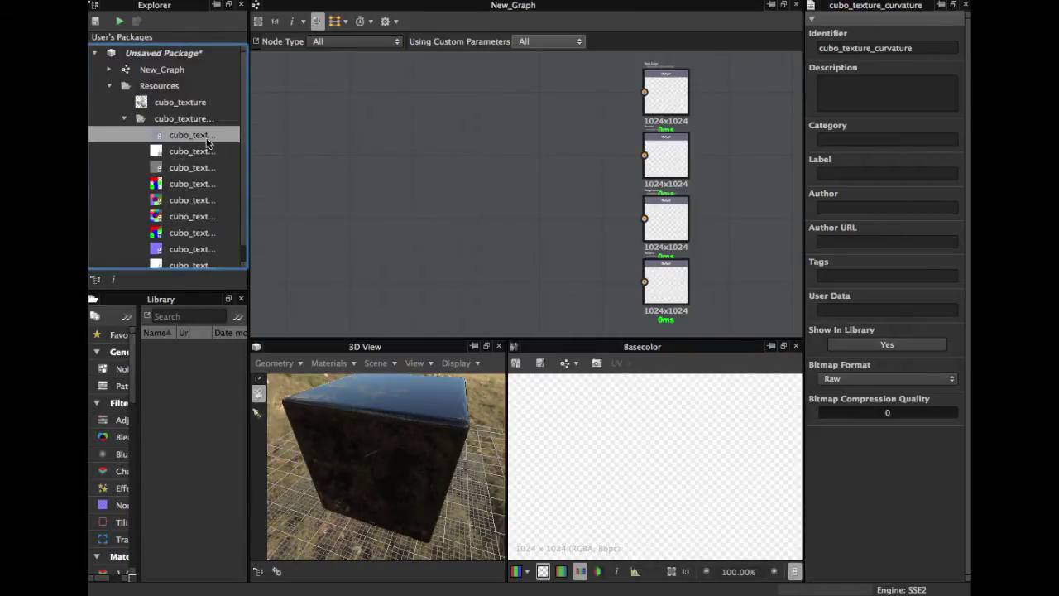
left_click(188, 185)
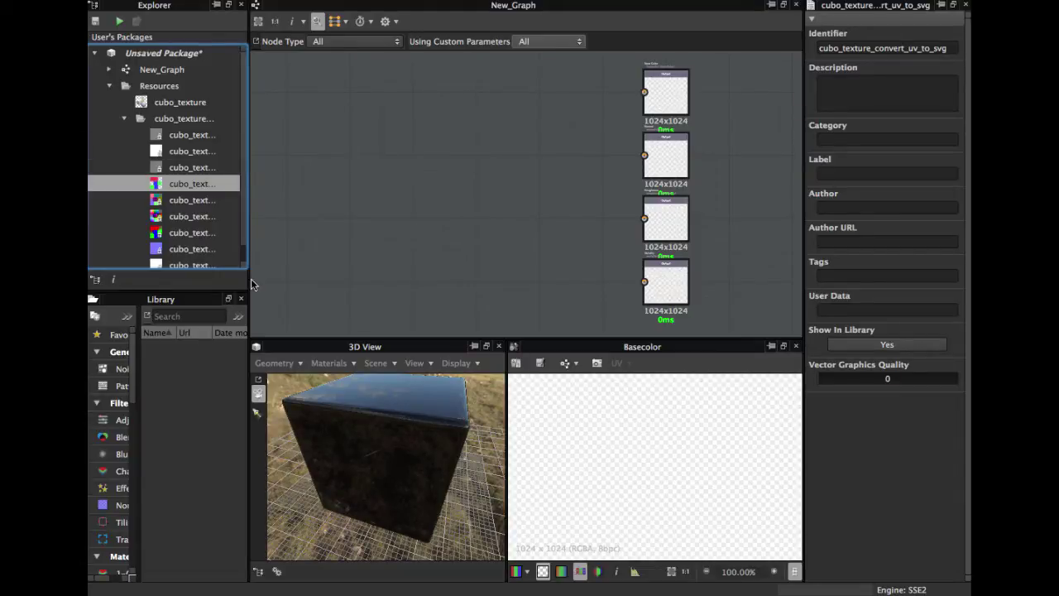
left_click_drag(249, 278, 280, 278)
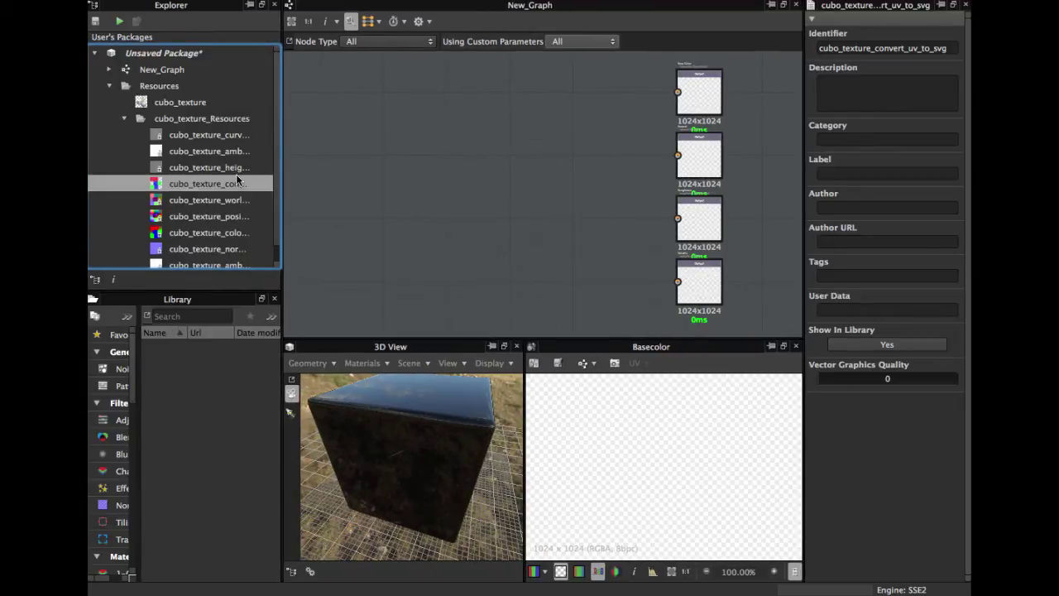
left_click_drag(236, 185, 399, 185)
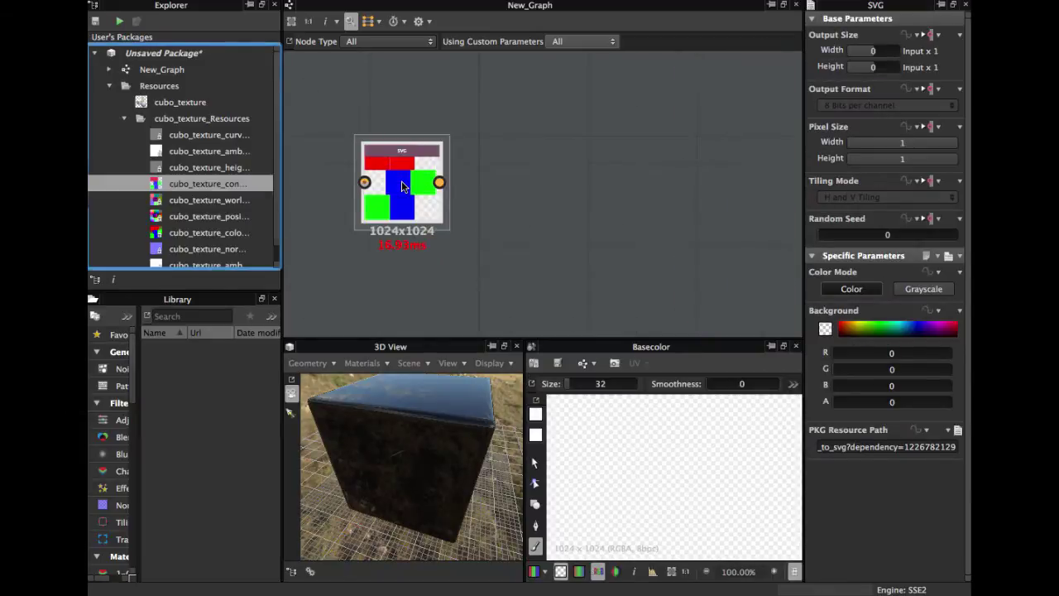
double_click(403, 187)
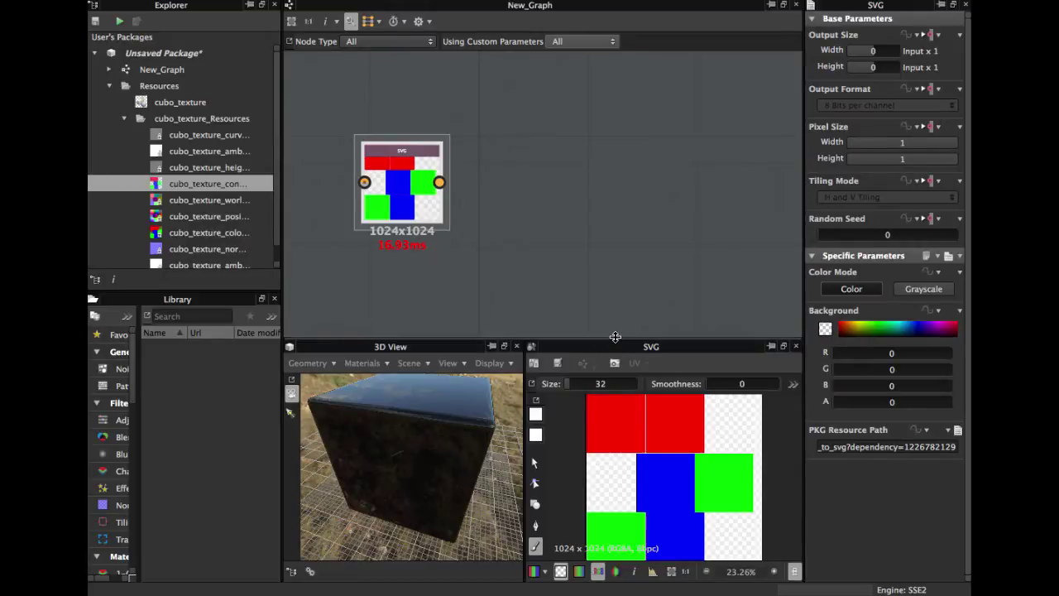
left_click_drag(616, 338, 616, 328)
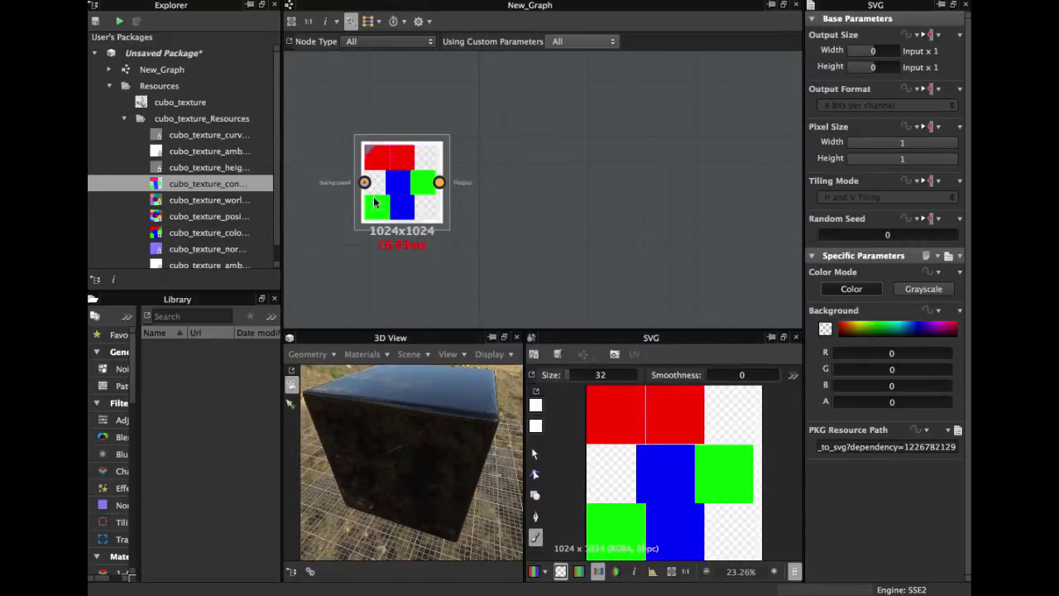
Step: Show the cubo_texture mesh in the 3D view in place of the default cube
left_click(171, 100)
left_click_drag(189, 101, 395, 463)
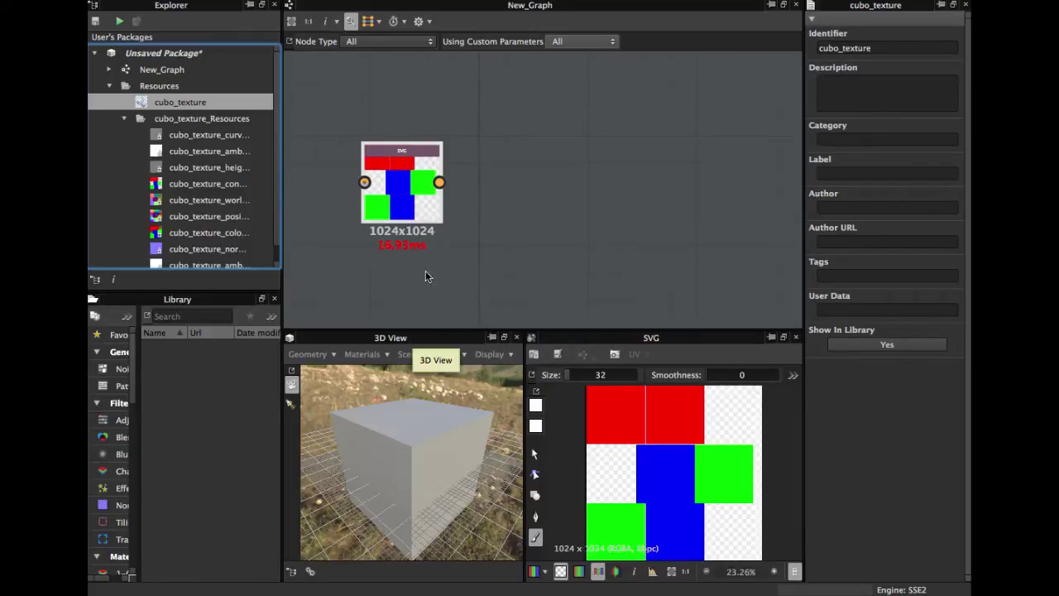
Step: Remove material1, material2 and material3 from the 3D view so that only the Default material remains
left_click(364, 354)
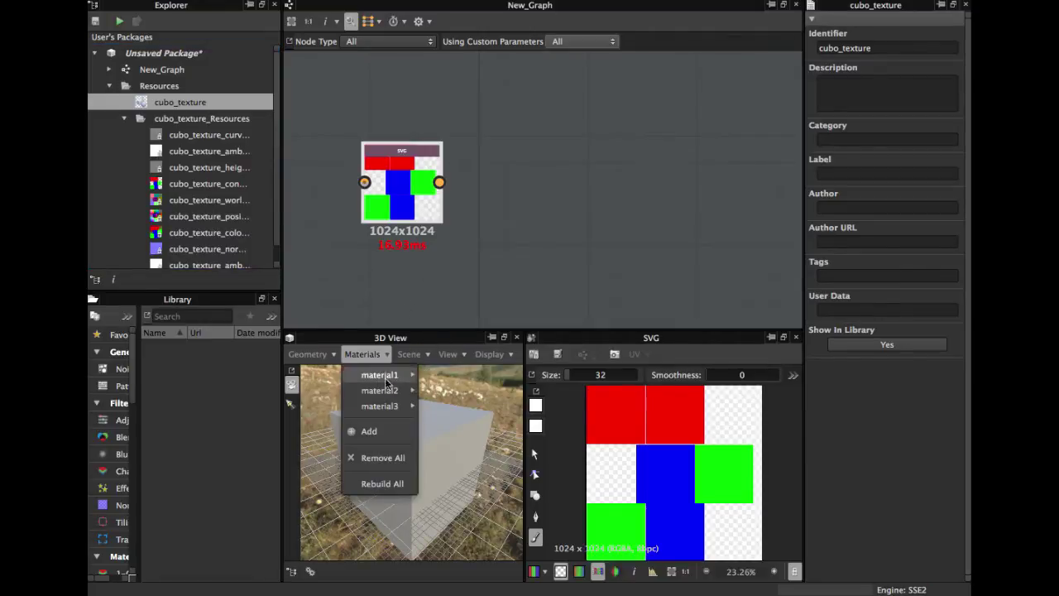
mouse_move(388, 376)
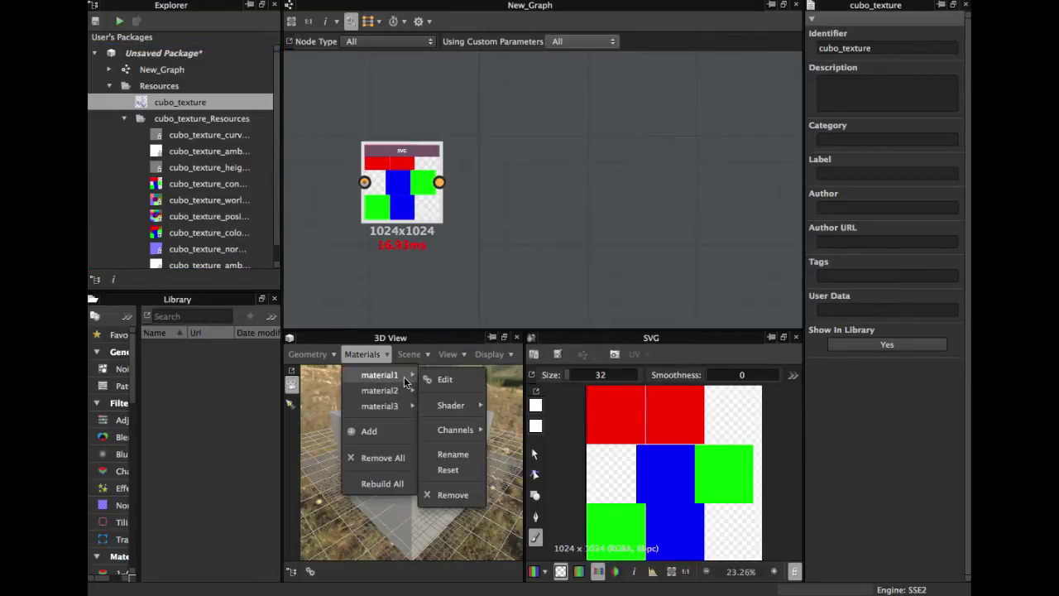
left_click(454, 495)
left_click(364, 354)
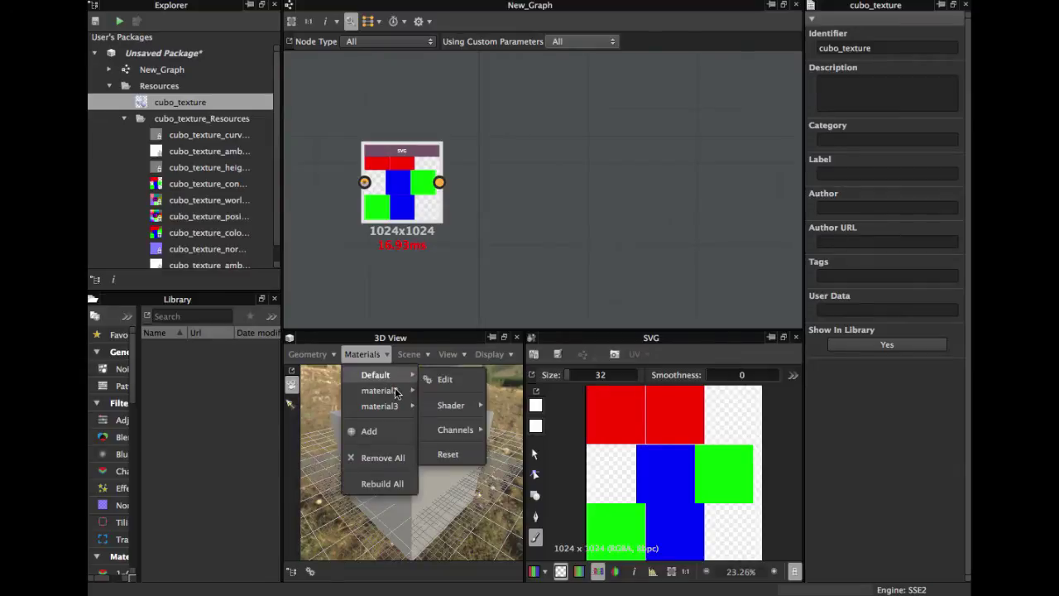
mouse_move(405, 394)
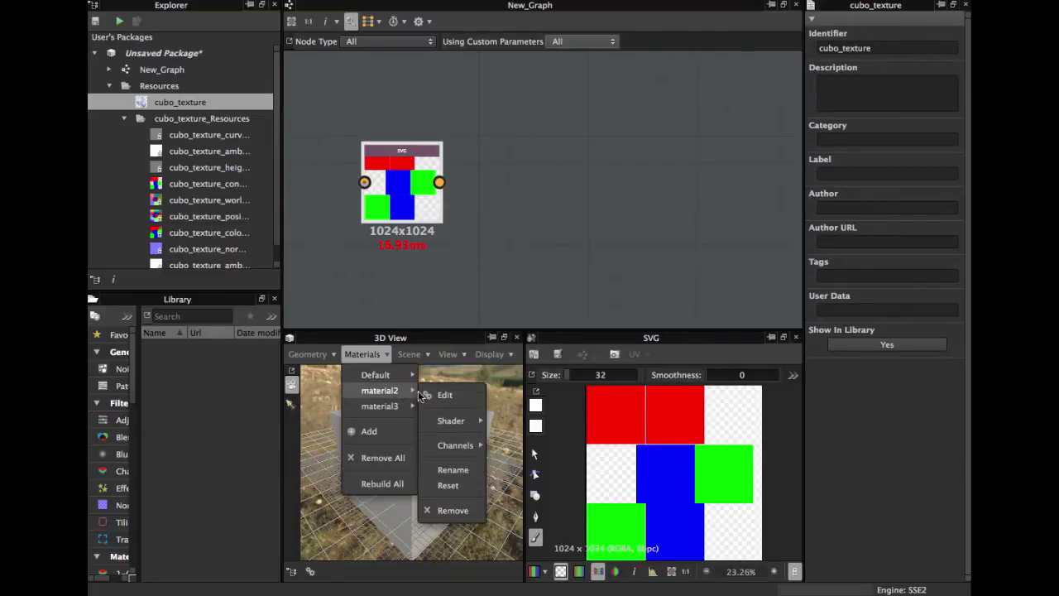
left_click(454, 510)
left_click(377, 352)
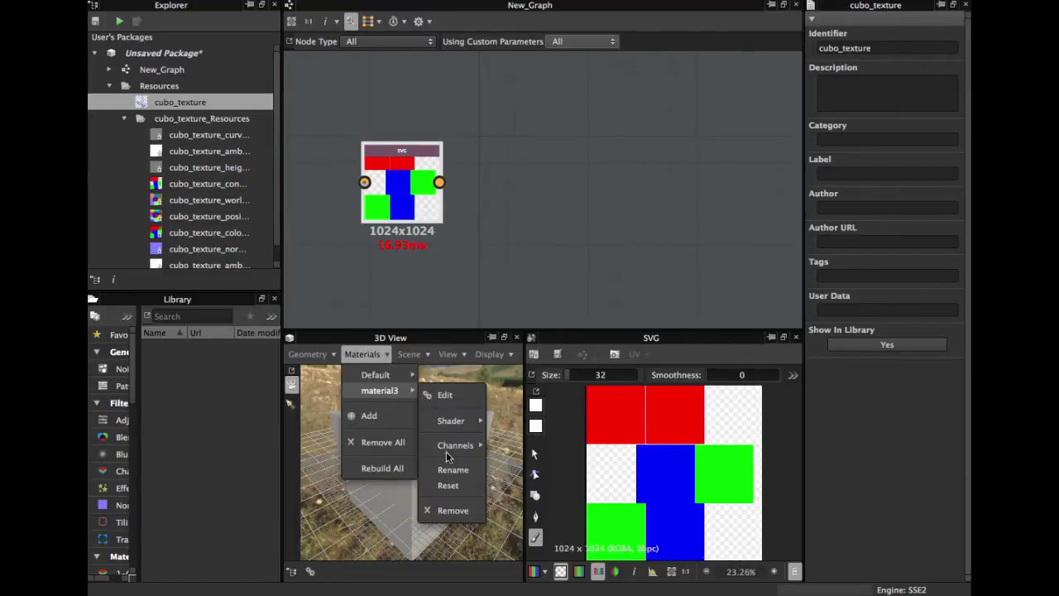
left_click(453, 511)
left_click(373, 355)
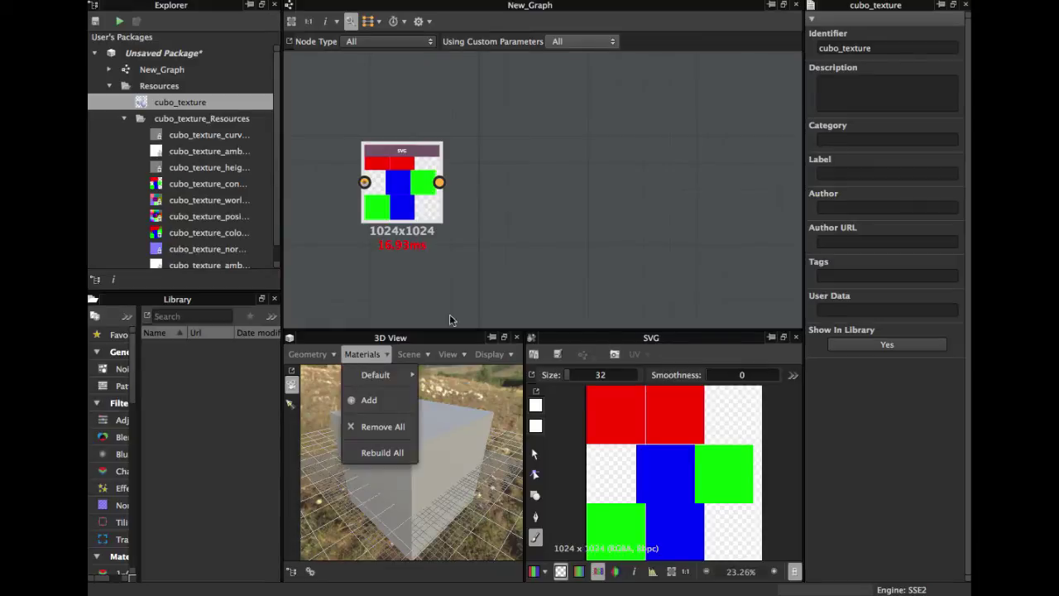
left_click(484, 281)
Step: Add a Uniform Color node to the graph and place it above the SVG node
scroll(416, 427, "down", 2)
mouse_move(416, 427)
left_mouse_down()
mouse_move(447, 425)
mouse_move(432, 467)
mouse_move(431, 438)
left_mouse_up()
scroll(420, 224, "up", 2)
middle_click_drag(434, 252, 396, 275)
scroll(396, 280, "down", 2)
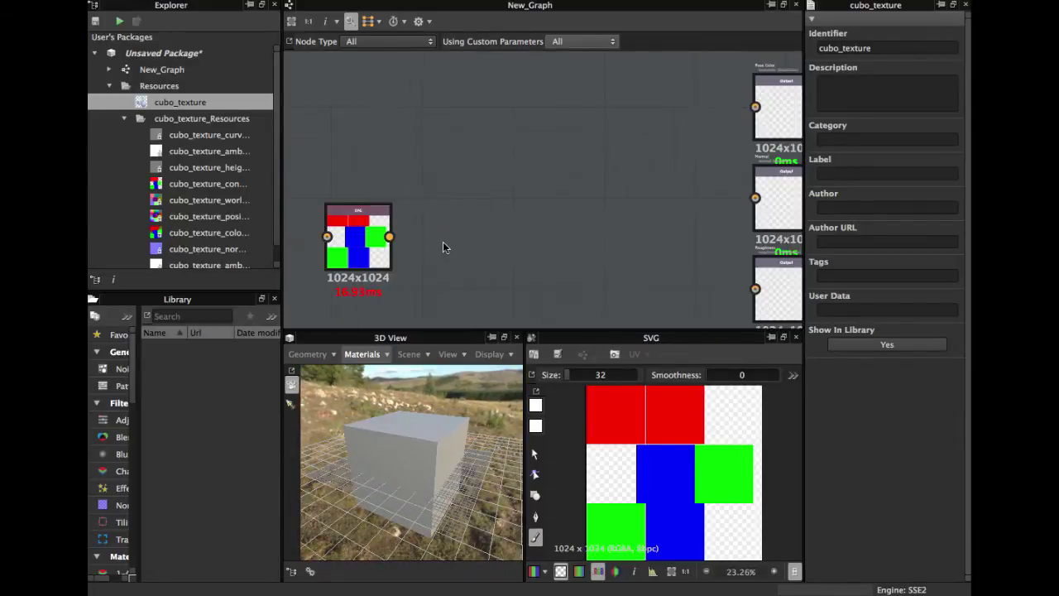
left_click(450, 155)
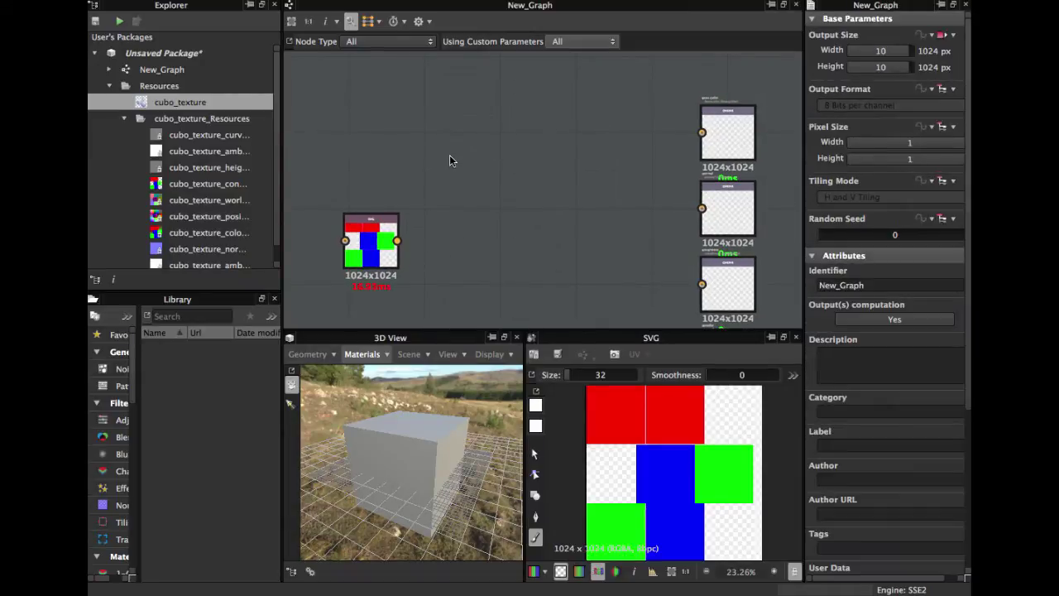
right_click(450, 156)
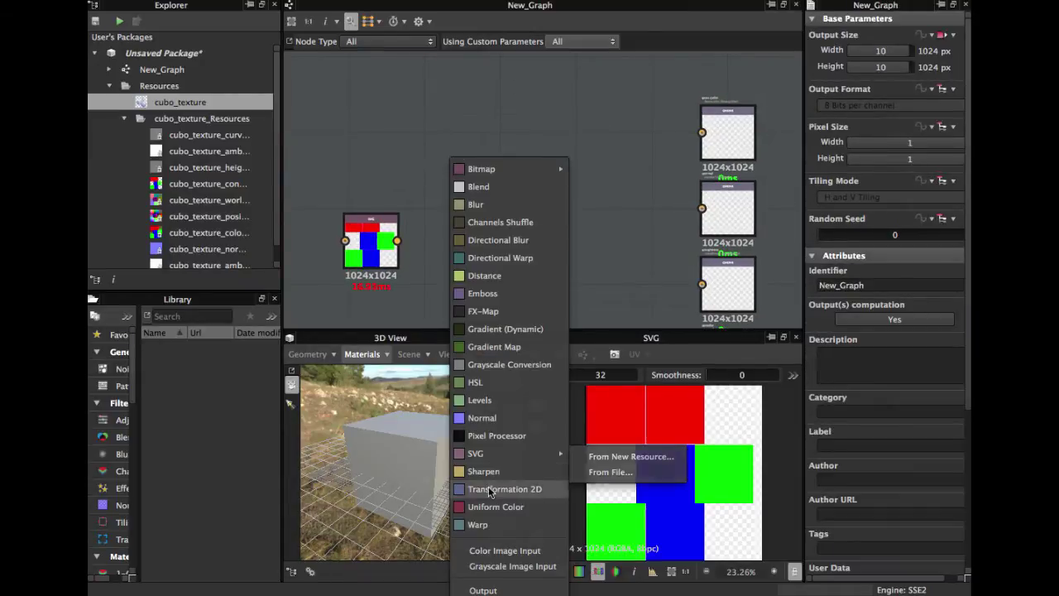
left_click(490, 507)
left_click_drag(453, 141, 430, 82)
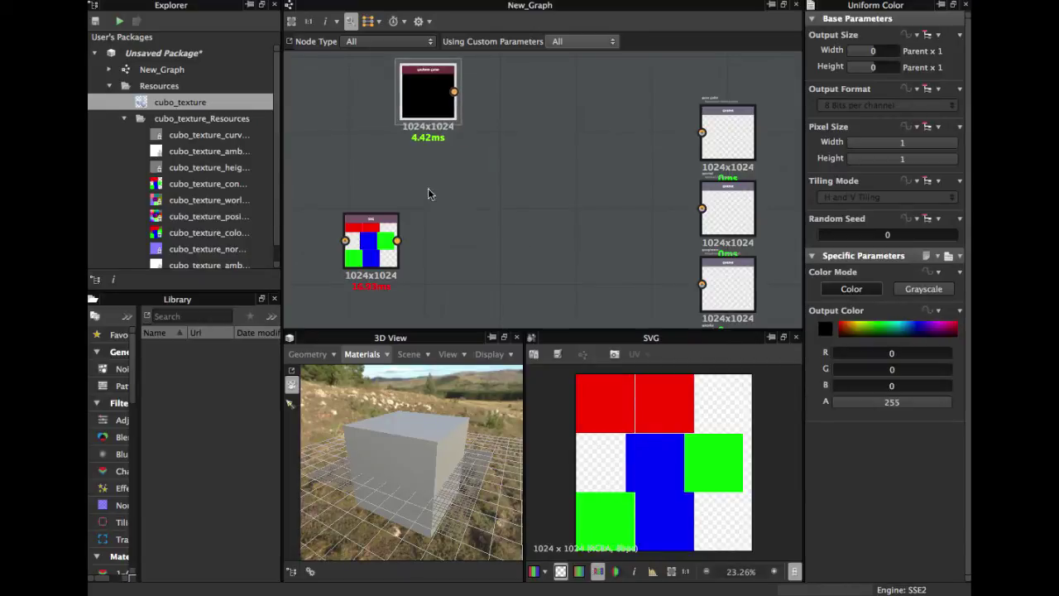
Step: Find the Material Selector in the library by searching for "sele" and add it to the graph beside the SVG node
scroll(443, 214, "down", 2)
middle_click_drag(447, 215, 478, 172)
left_click_drag(412, 198, 385, 194)
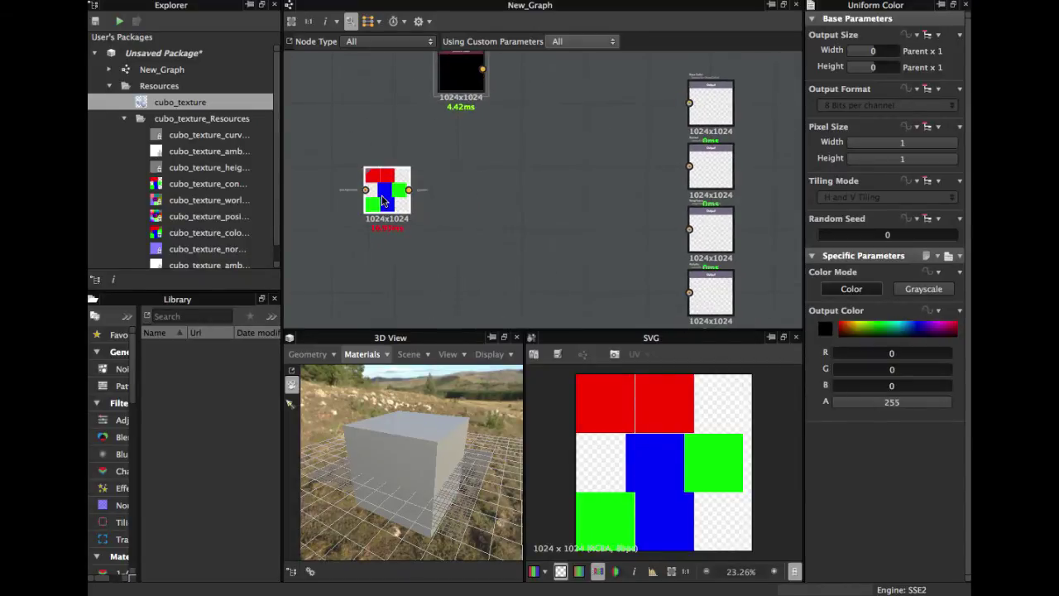
left_click(192, 316)
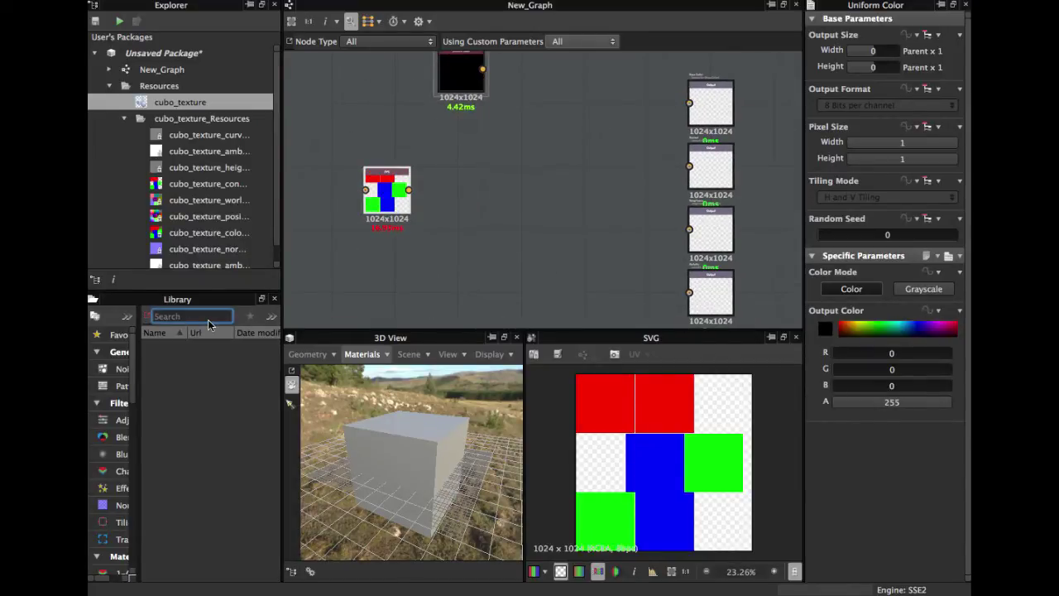
type("sele")
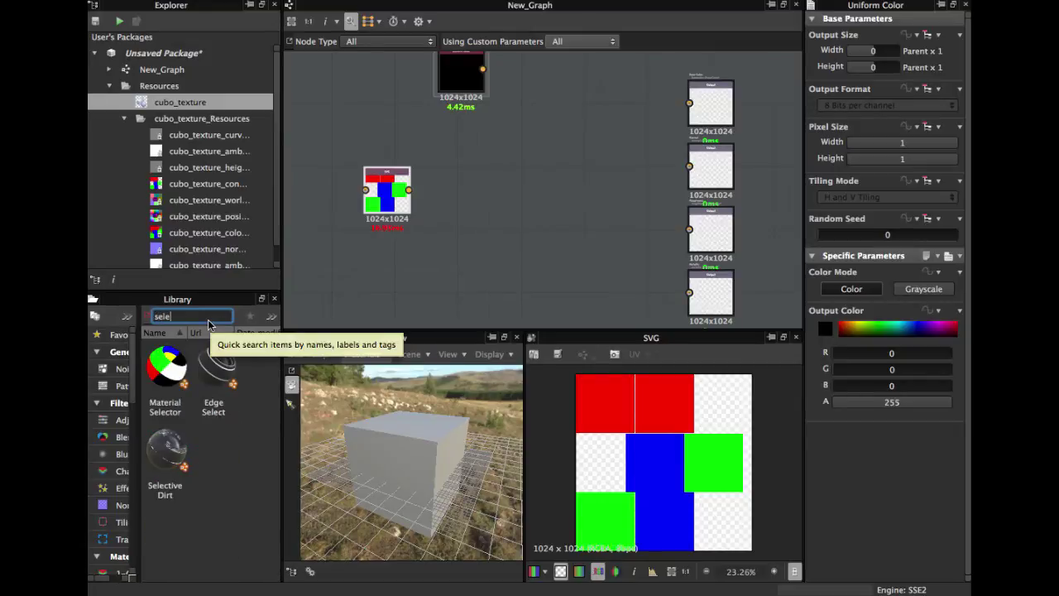
left_click(164, 390)
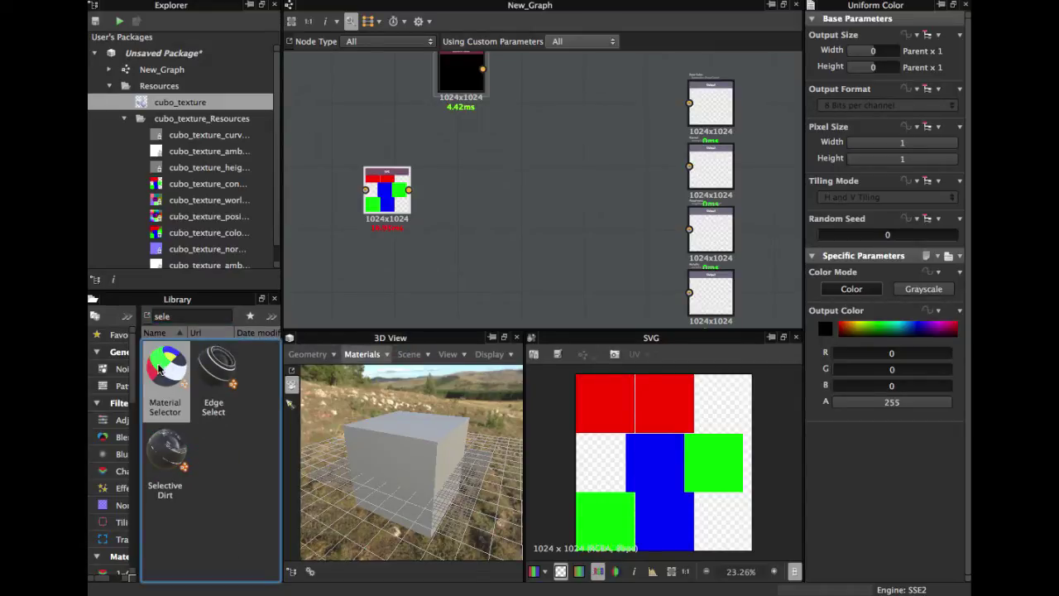
left_click_drag(162, 369, 457, 221)
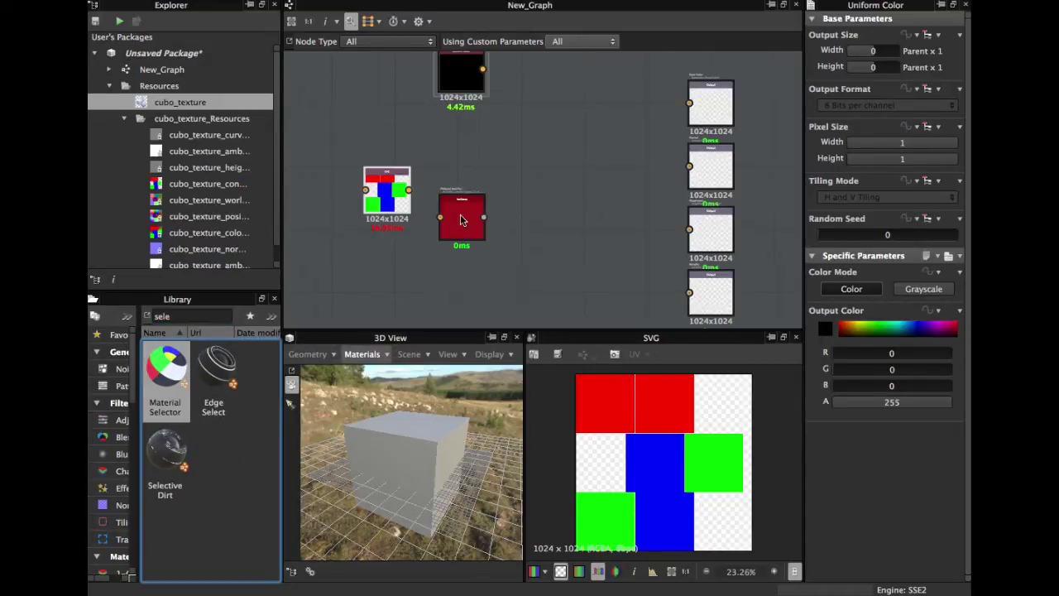
Step: Set the Material Selector's number of materials to 1
left_click(460, 220)
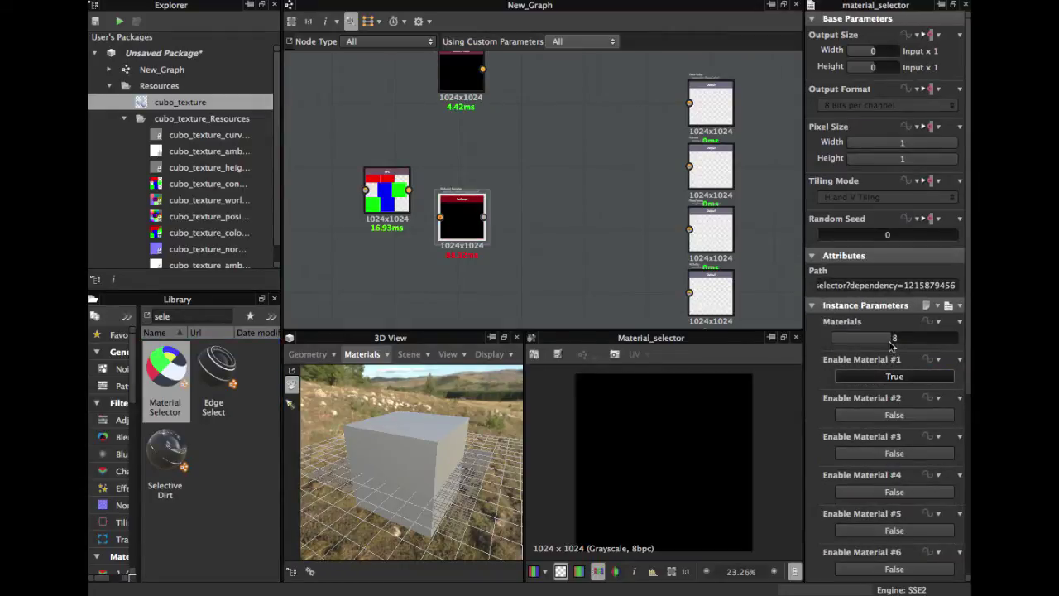
left_click_drag(894, 343, 835, 349)
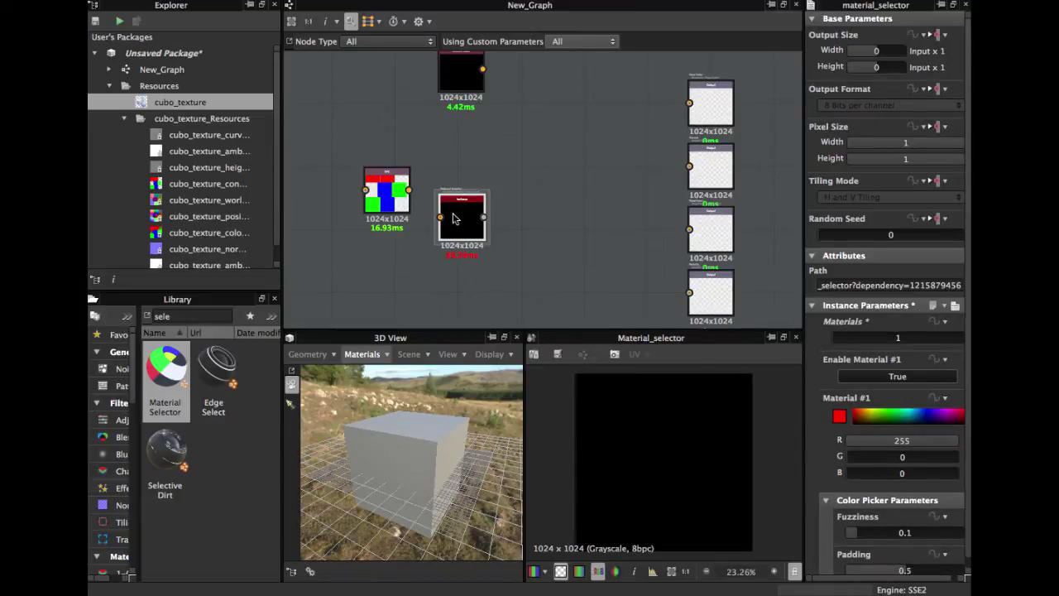
scroll(452, 218, "up", 4)
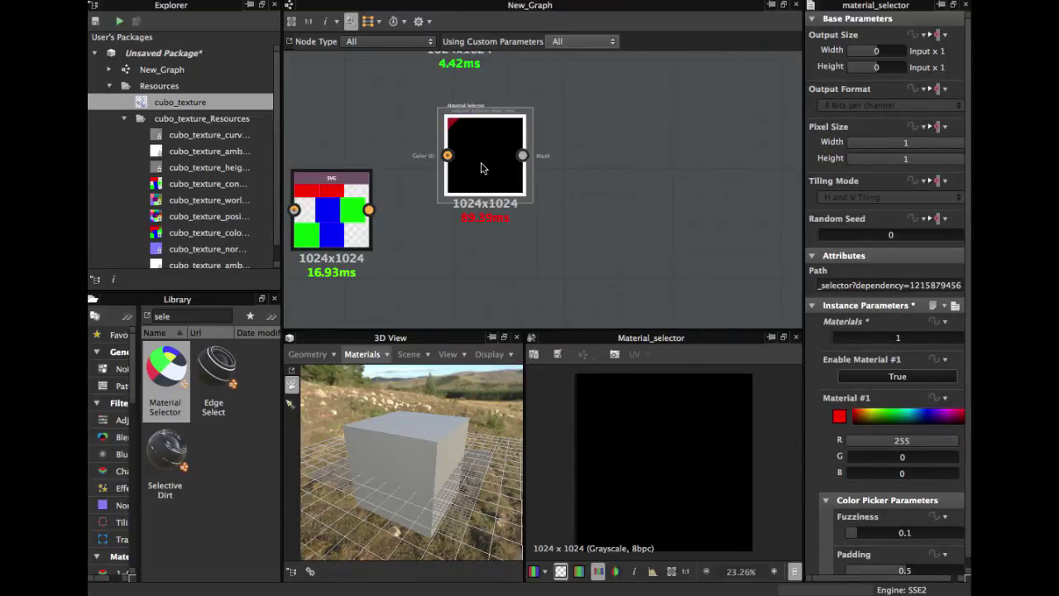
Step: Sample the SVG node's red as the Material #1 colour and connect the SVG output to the Material Selector's Color ID input
left_click(840, 417)
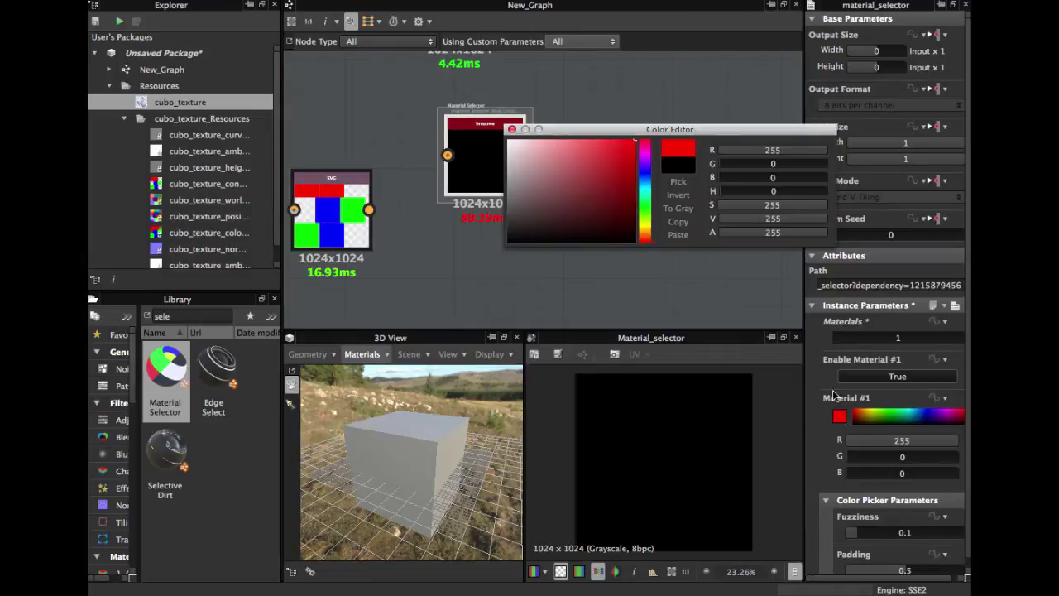
left_click(676, 181)
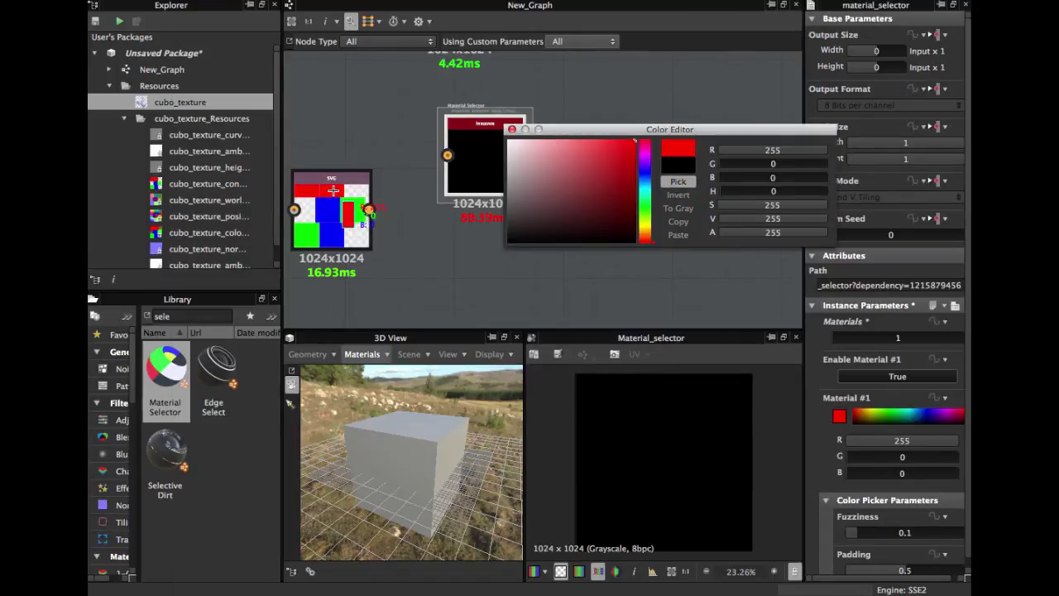
left_click(332, 189)
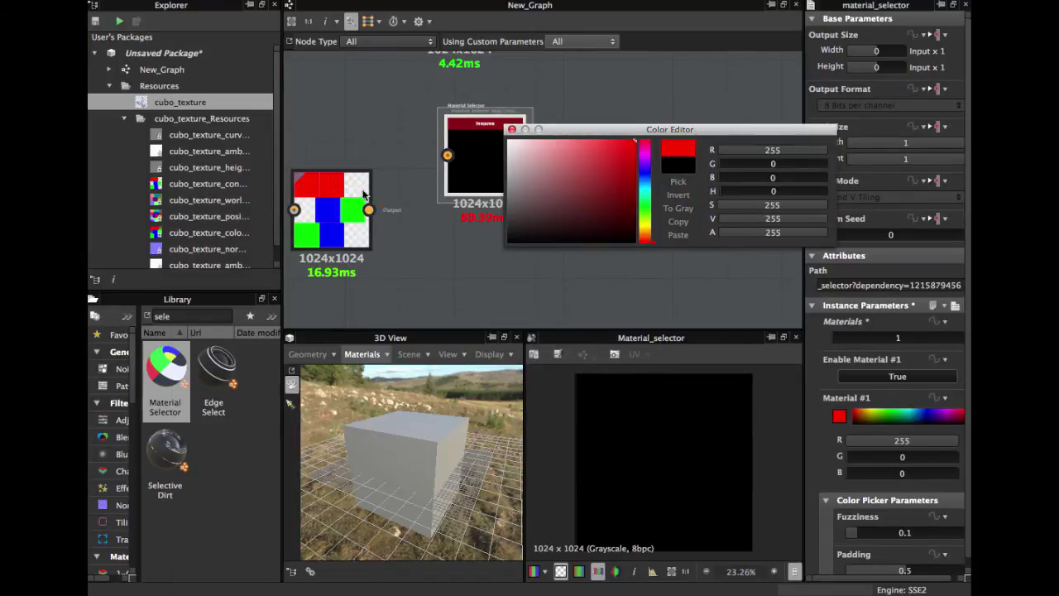
left_click(512, 130)
scroll(447, 236, "down", 2)
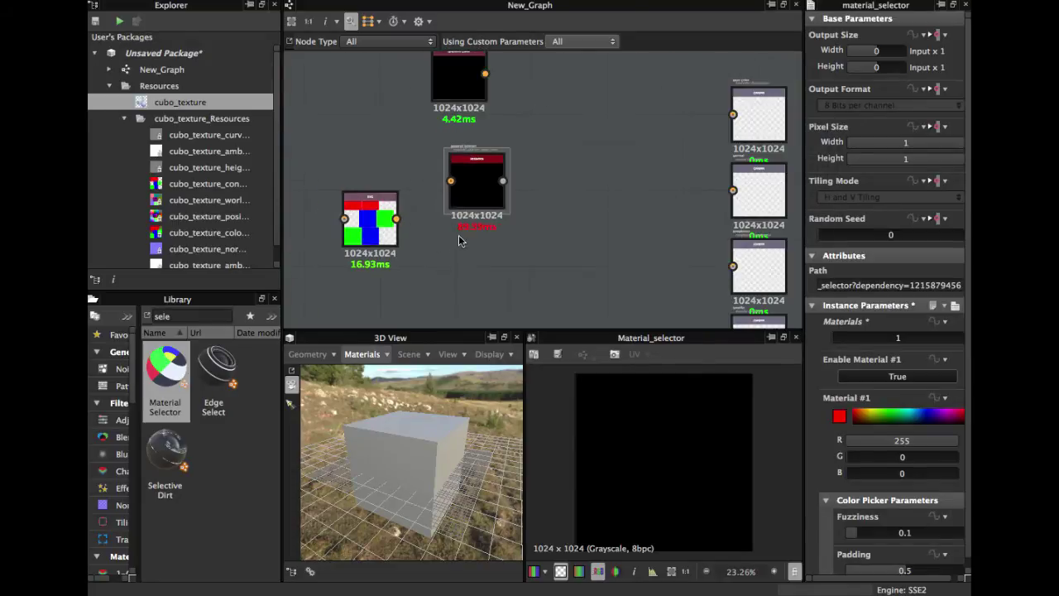
left_click_drag(398, 218, 454, 165)
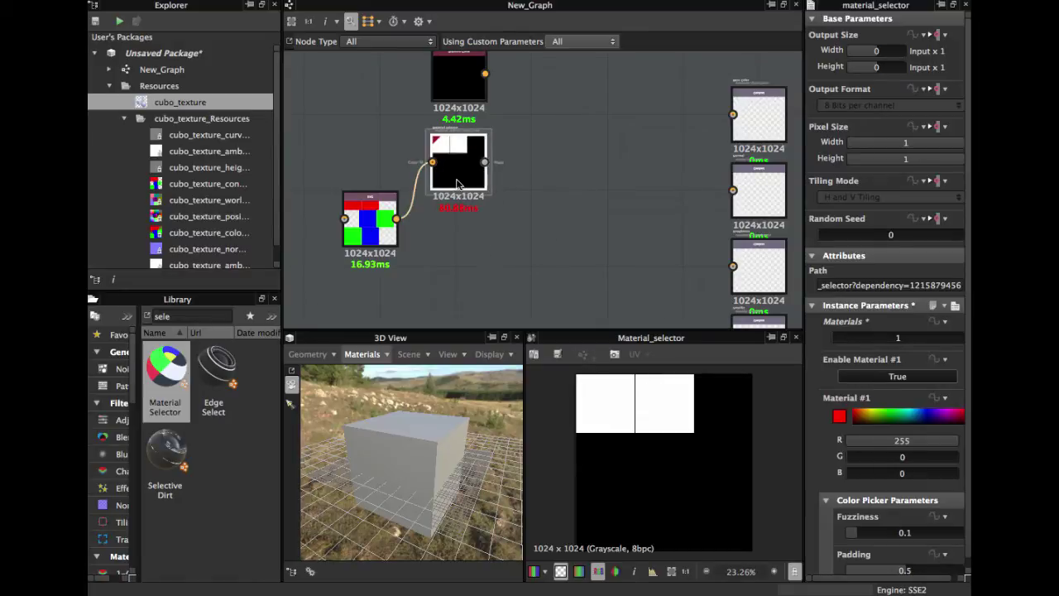
Step: Duplicate the red Material Selector with its SVG connection and place the copy below the original
key("super+d")
left_click_drag(532, 190, 482, 252)
scroll(481, 251, "up", 3)
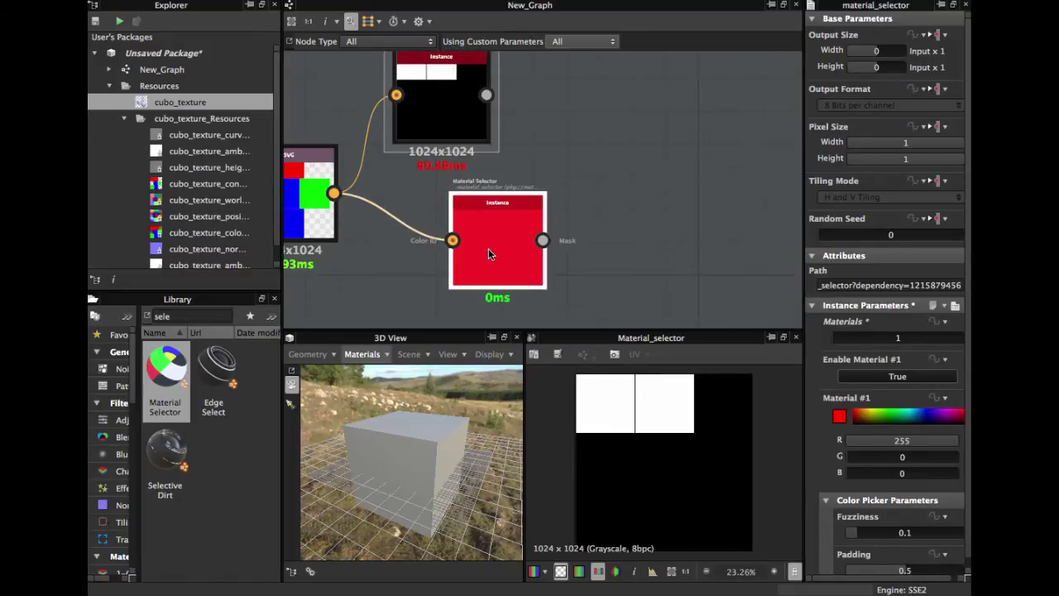
Step: Set the duplicated Material Selector's Material #1 colour to the green sampled from the SVG node
left_click(490, 246)
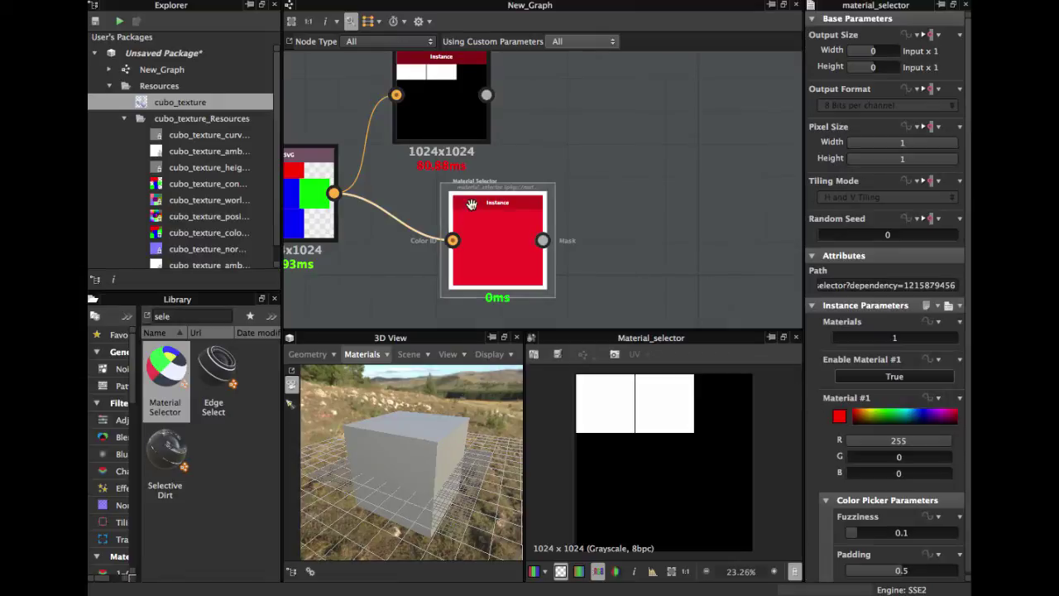
middle_click_drag(471, 206, 557, 209)
left_click(841, 417)
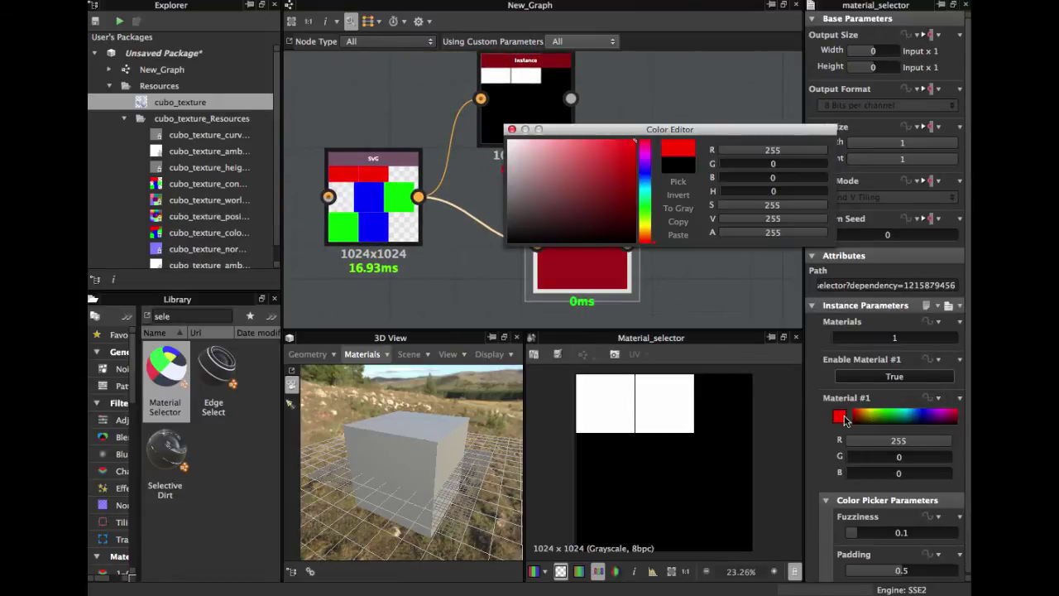
left_click(677, 181)
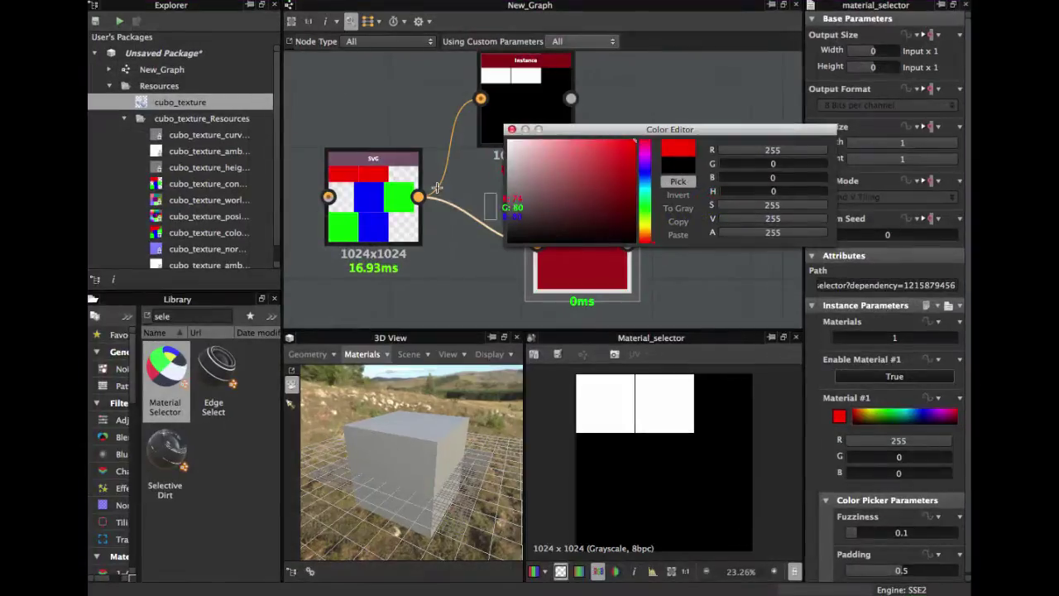
left_click(401, 198)
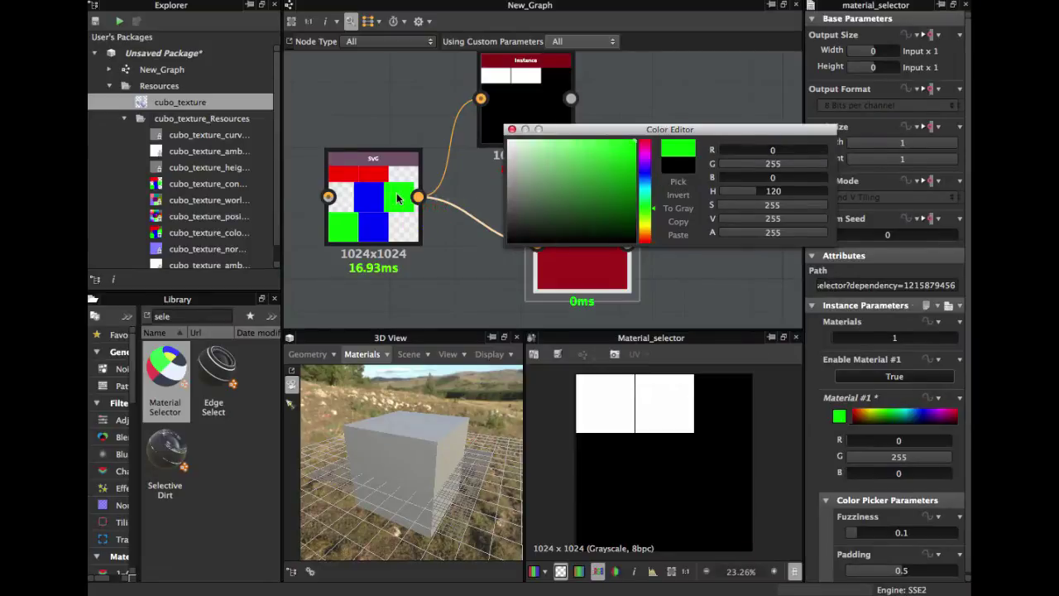
left_click(511, 130)
scroll(572, 246, "down", 2)
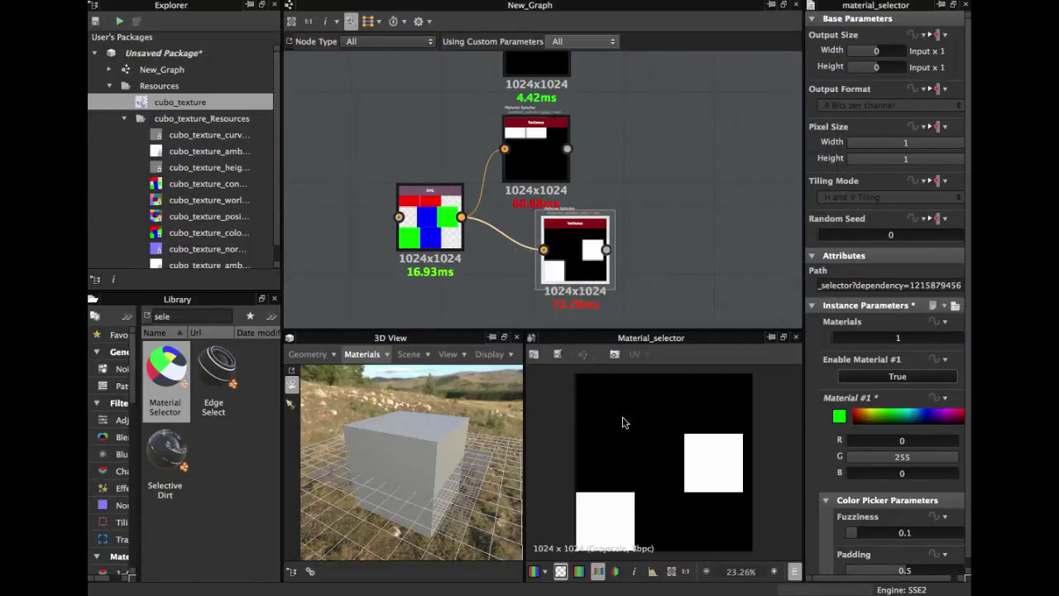
Step: Adjust the green Material Selector's position and move the SVG node farther from both selectors
middle_click_drag(623, 259, 630, 190)
left_click_drag(587, 191, 578, 205)
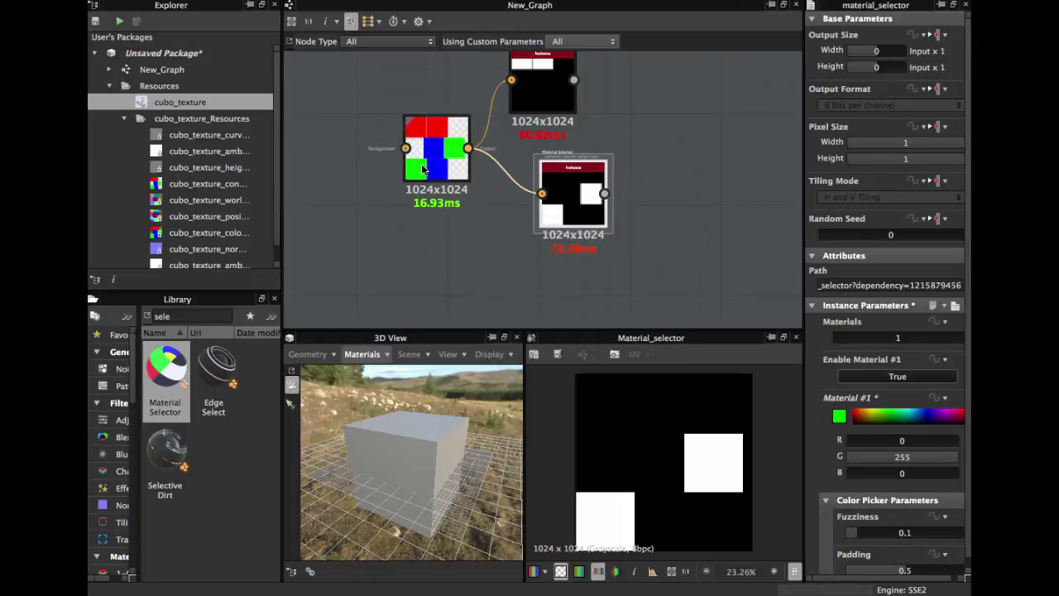
left_click_drag(423, 170, 377, 169)
right_click(440, 242)
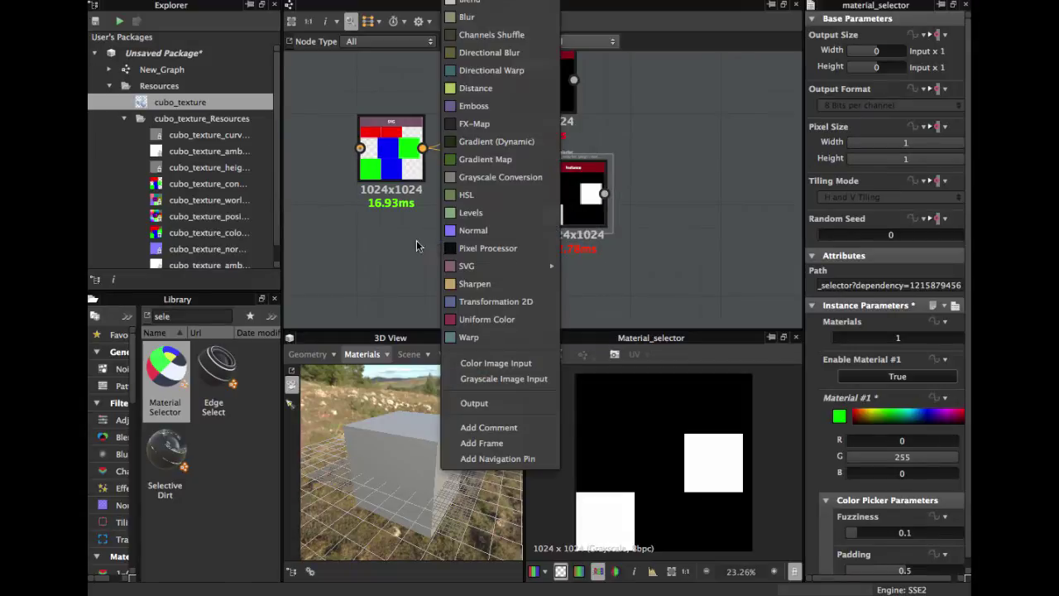
left_click(382, 245)
Step: Duplicate the green Material Selector, place the copy below the other selectors and display the copy's parameters
left_click(572, 203)
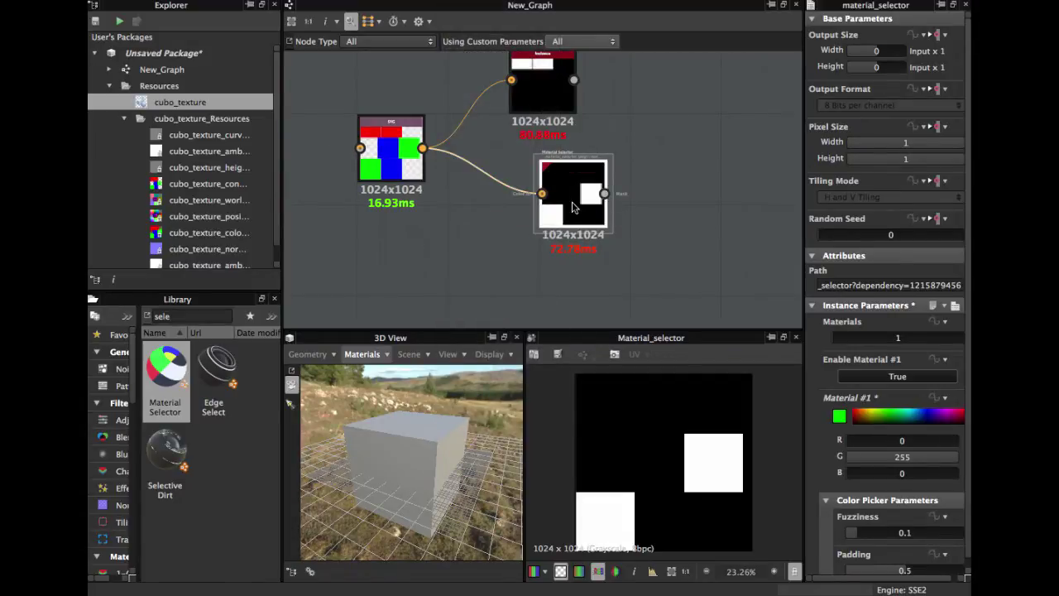
key("super+d")
left_click_drag(541, 191, 471, 289)
scroll(488, 271, "down", 2)
middle_click_drag(524, 258, 524, 213)
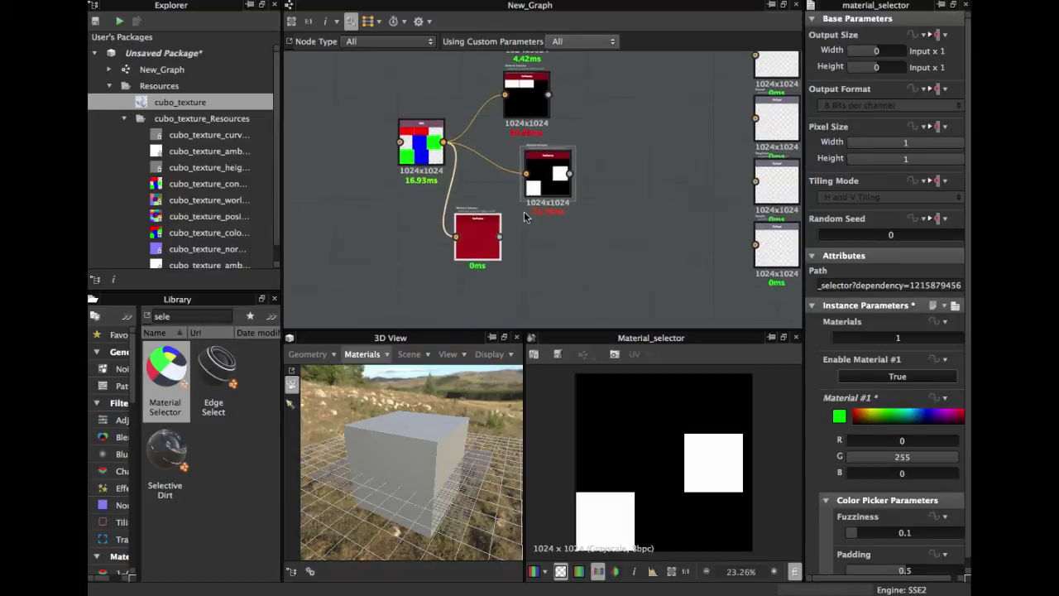
scroll(503, 241, "up", 2)
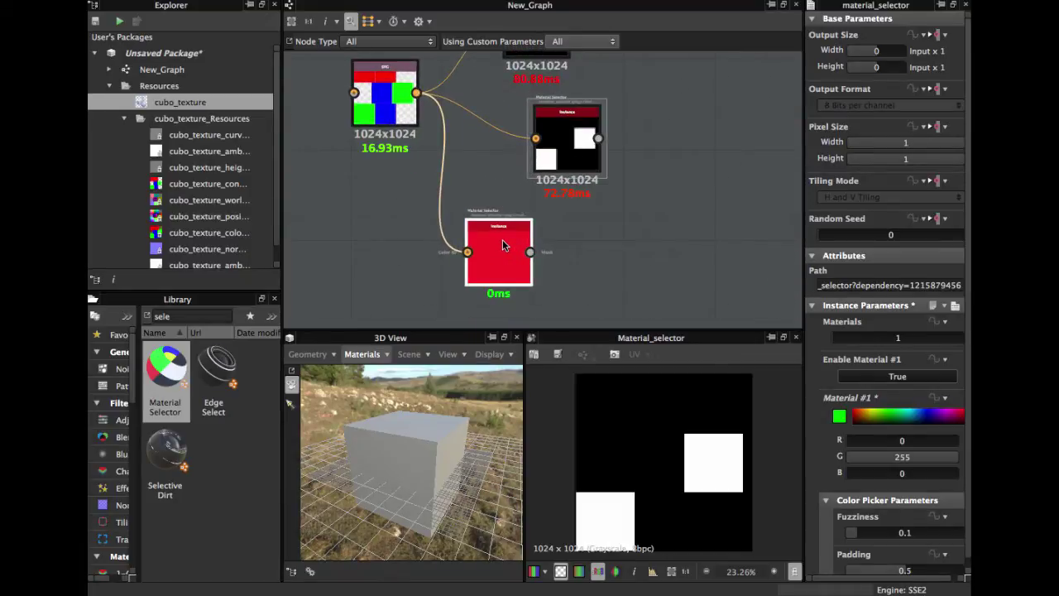
left_click(502, 245)
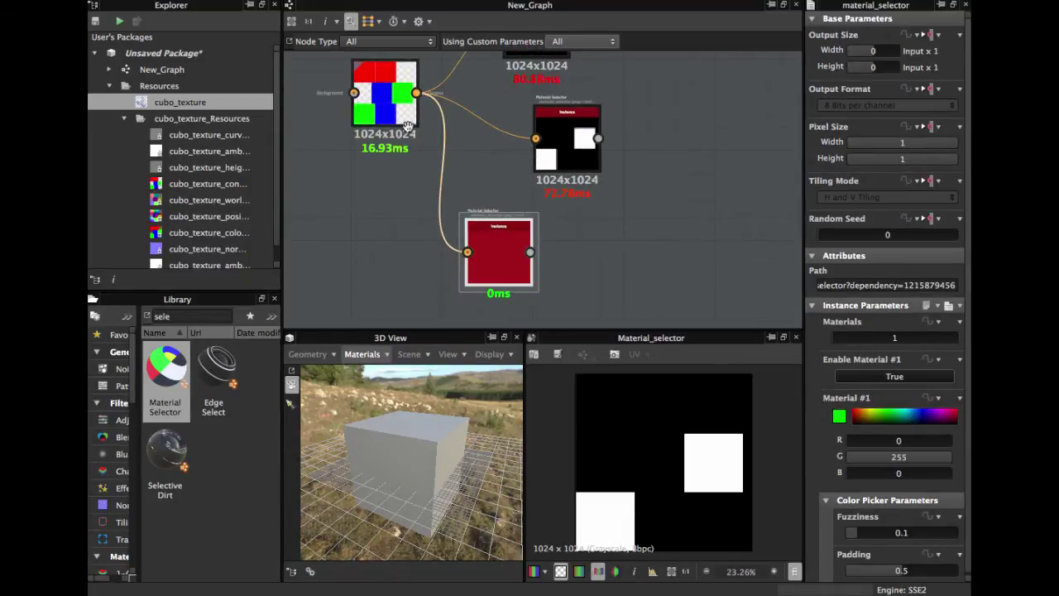
Step: Set the third Material Selector's Material #1 colour to the blue sampled from the SVG node
scroll(408, 125, "up", 2)
scroll(628, 223, "down", 2)
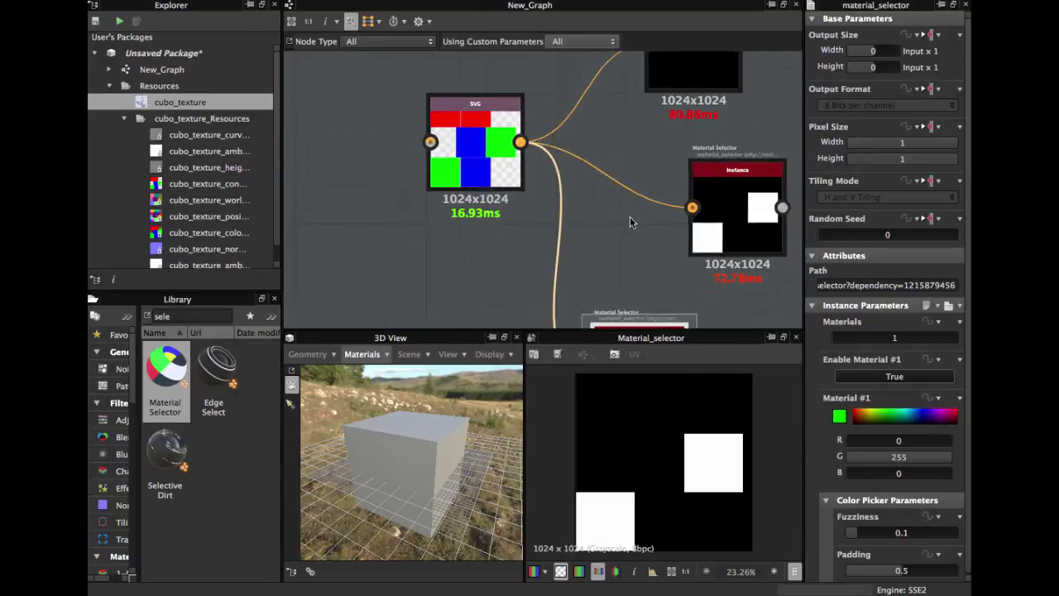
scroll(550, 196, "up", 3)
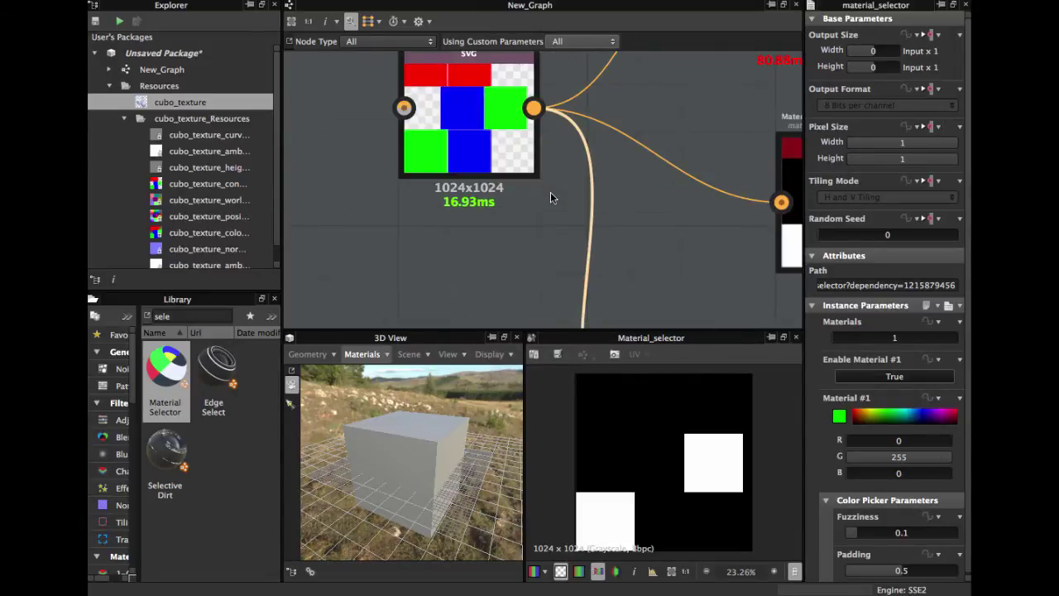
left_click(839, 416)
left_click(678, 182)
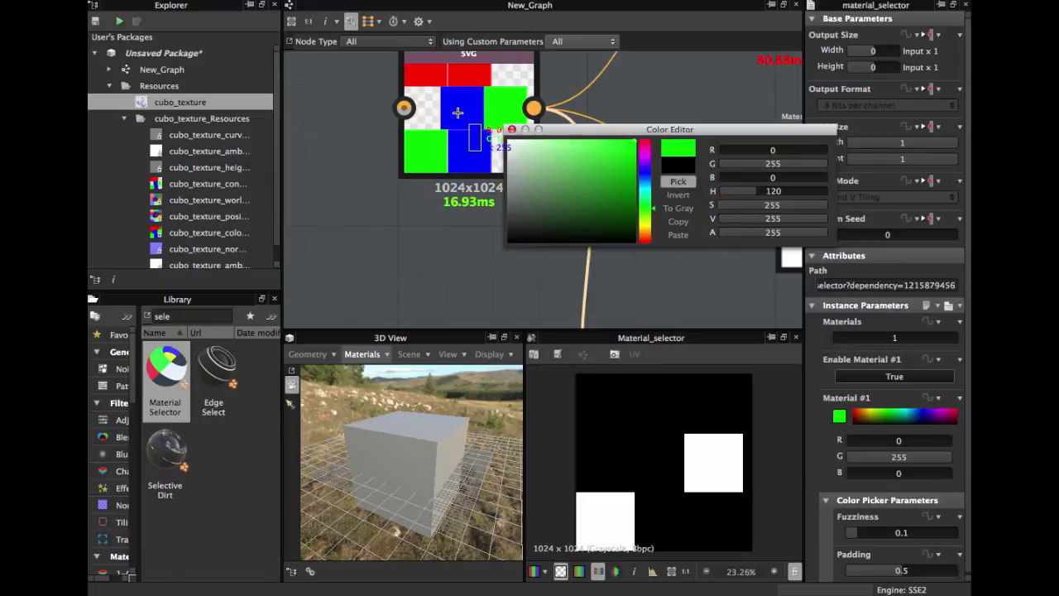
left_click(461, 107)
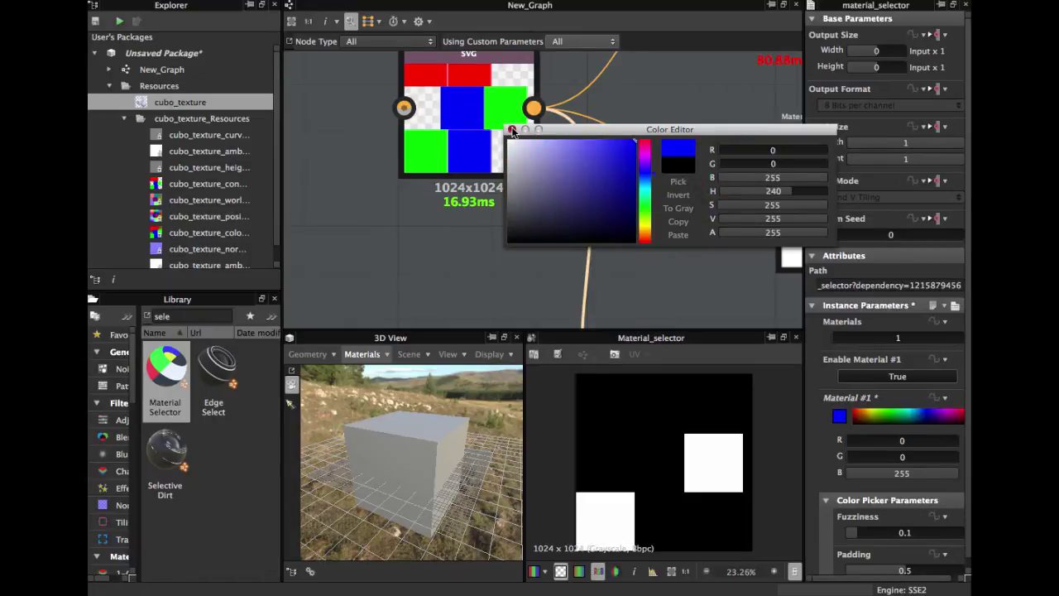
left_click(511, 129)
scroll(579, 183, "down", 3)
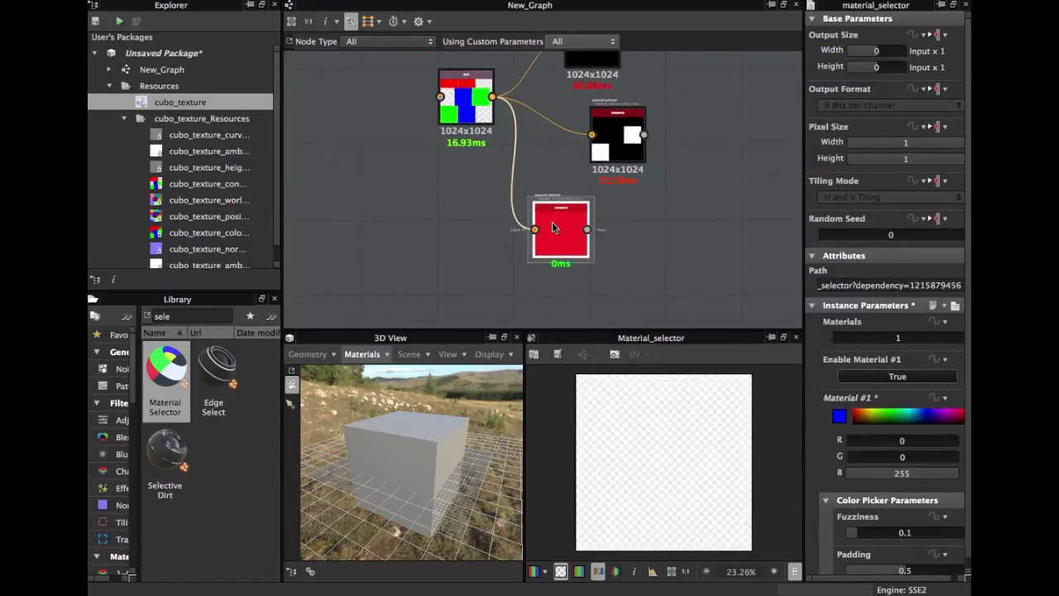
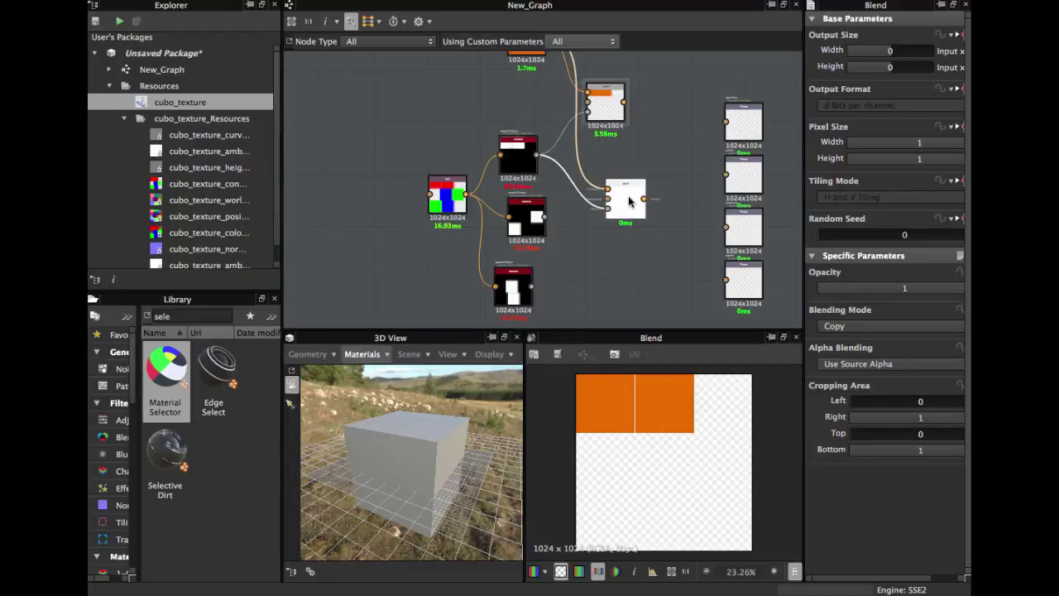
Step: Feed the duplicated Blend with the green Material Selector mask and a new yellow Uniform Color of R 235, G 243, B 0, and display it
key("Delete")
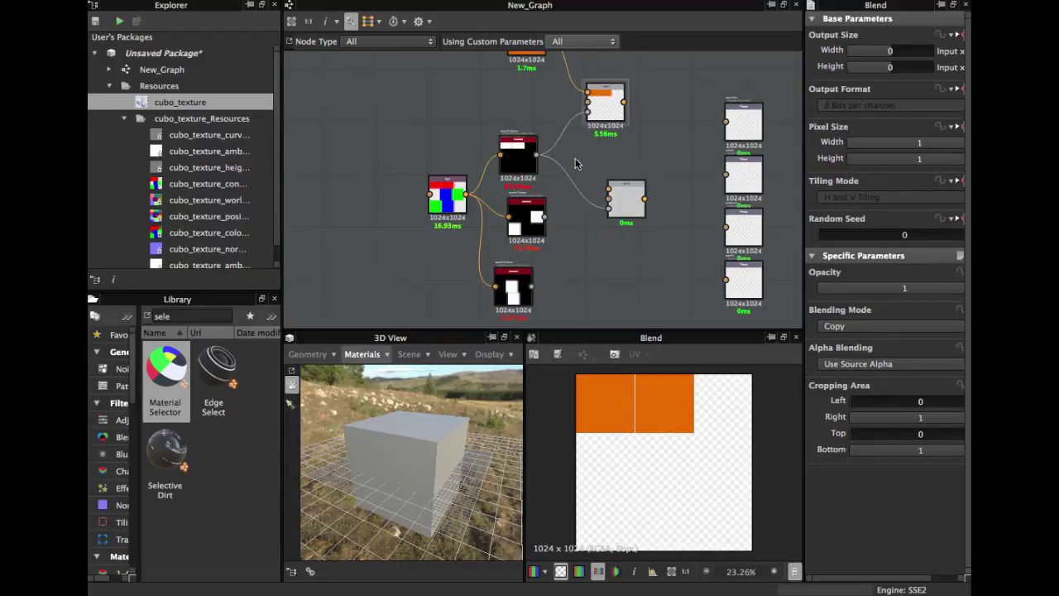
left_click_drag(569, 220, 612, 214)
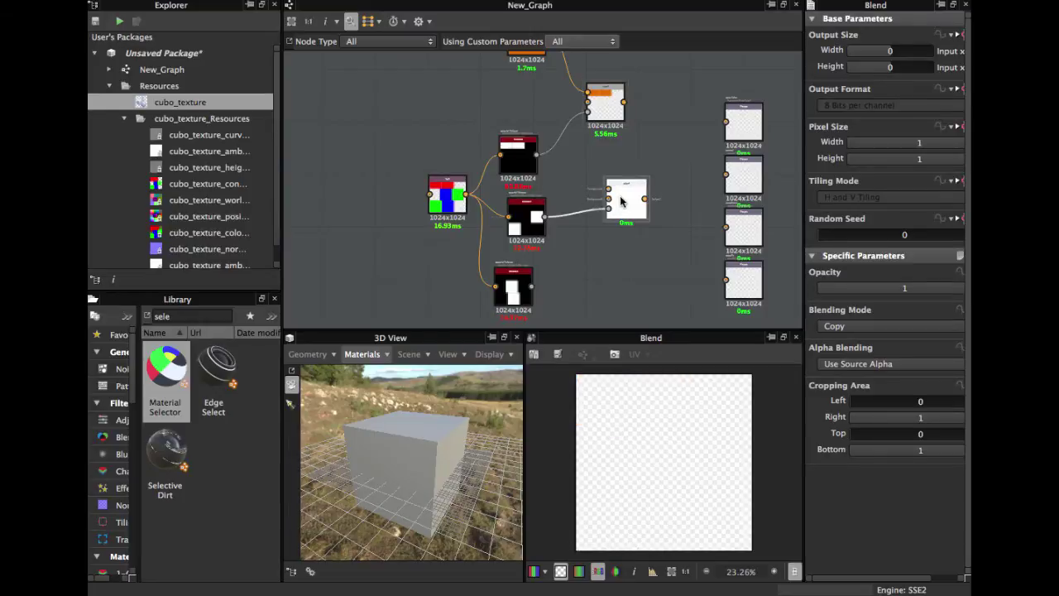
right_click(362, 130)
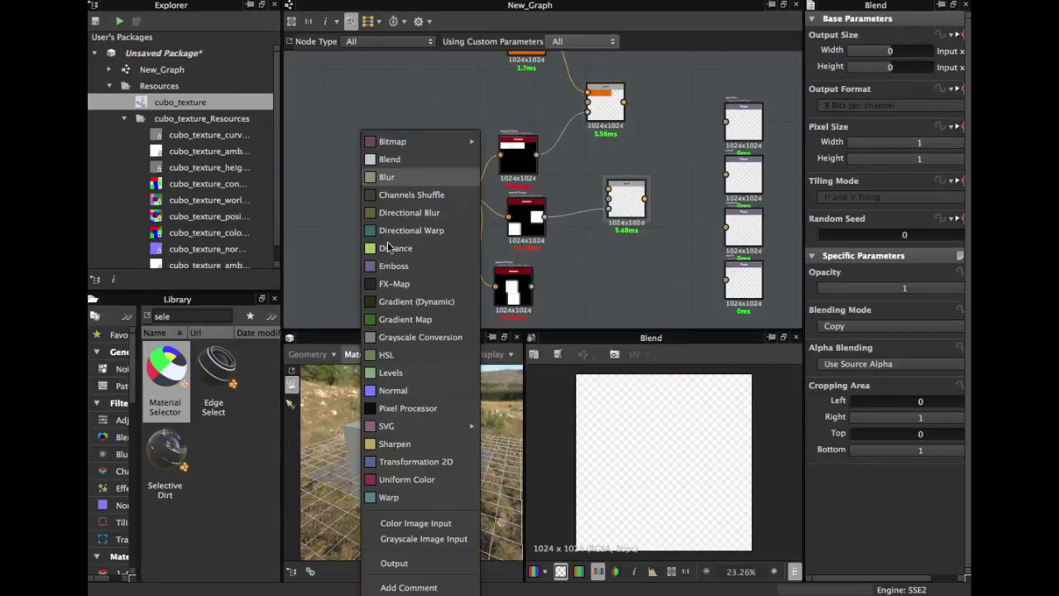
left_click(406, 479)
left_click_drag(373, 155, 574, 186)
left_click_drag(852, 326, 854, 327)
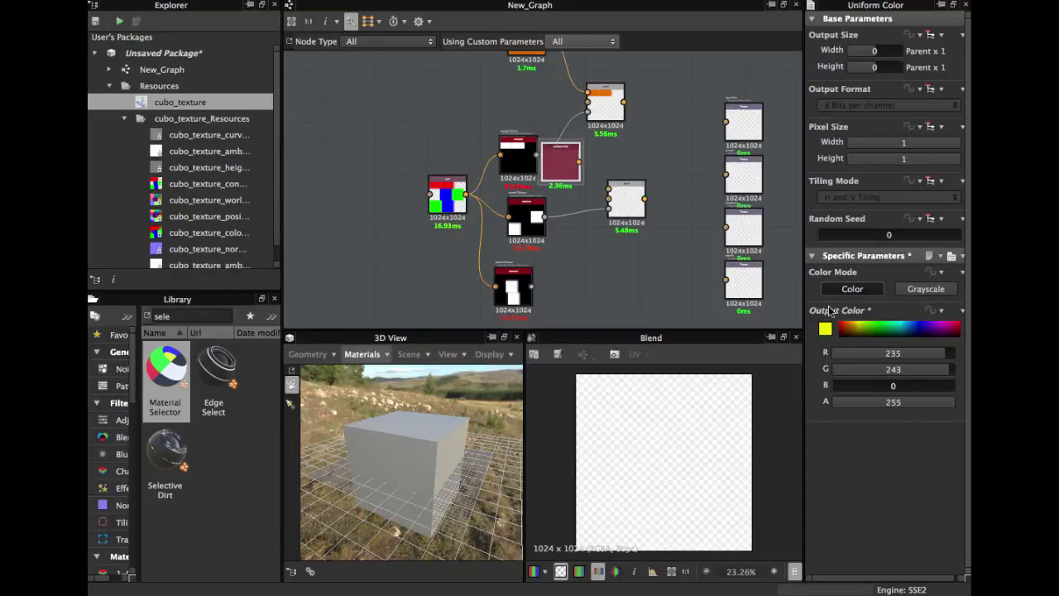
left_click_drag(612, 191, 611, 192)
left_click(626, 200)
scroll(626, 198, "down", 2)
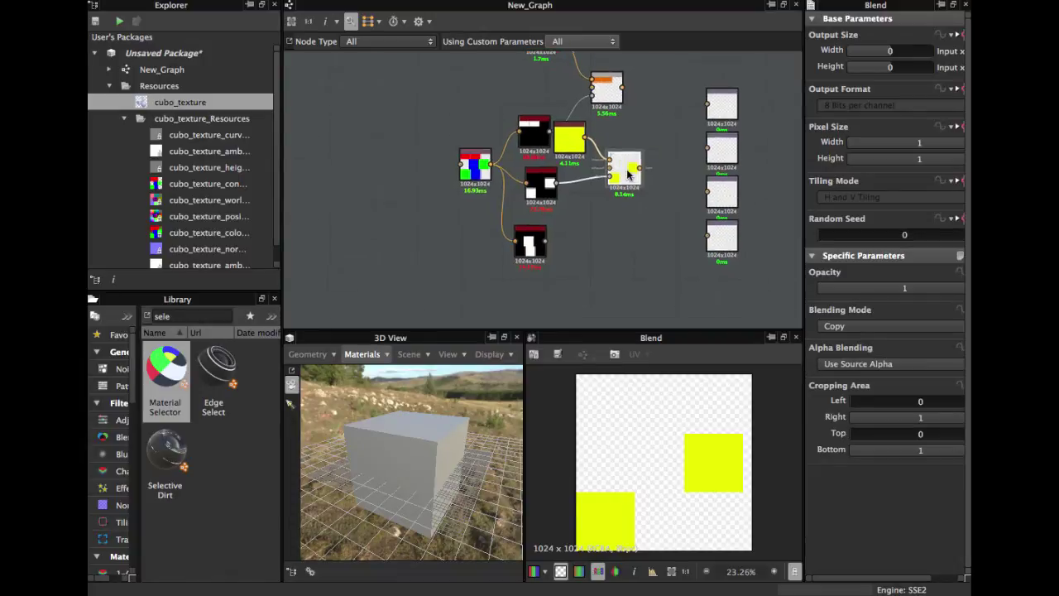
Step: Move the SVG node, the Material Selectors, the yellow Uniform Color and its Blend farther away from the output nodes
left_click_drag(478, 174, 366, 167)
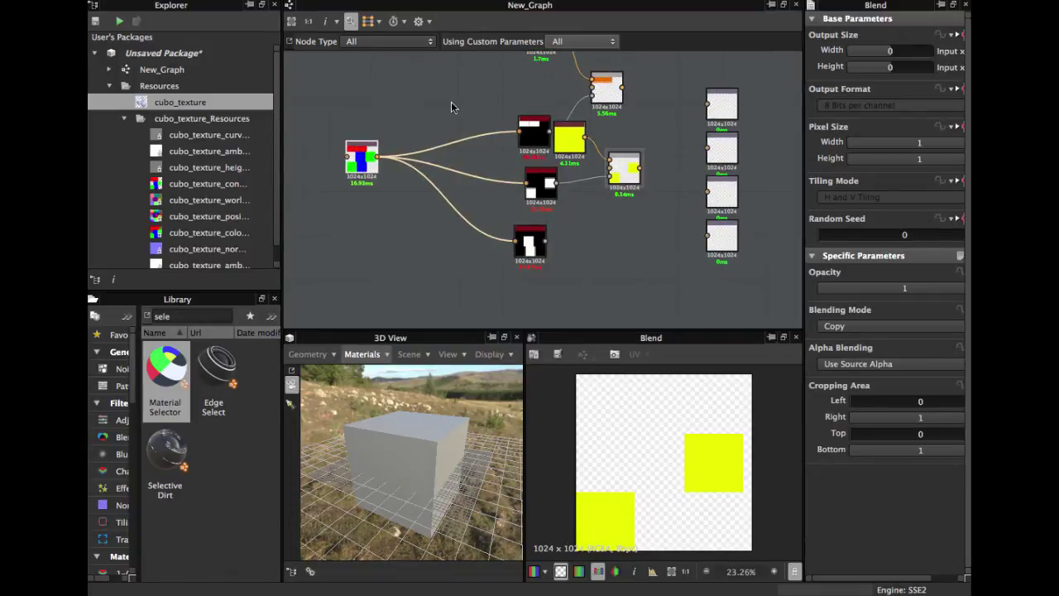
left_click_drag(535, 184, 442, 175)
left_click_drag(631, 170, 549, 179)
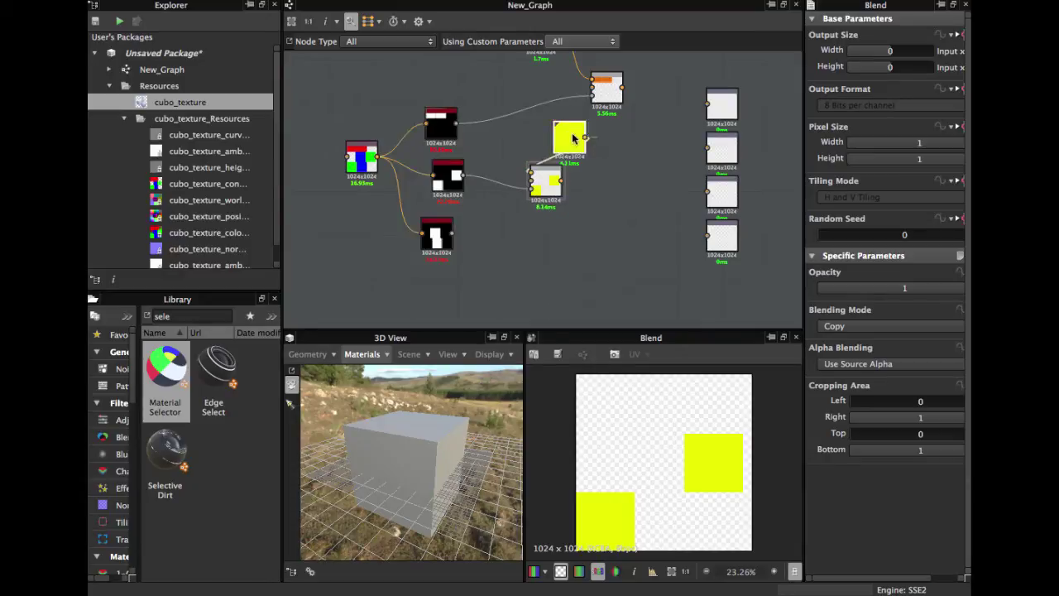
left_click_drag(570, 139, 506, 130)
middle_click_drag(531, 233, 527, 232)
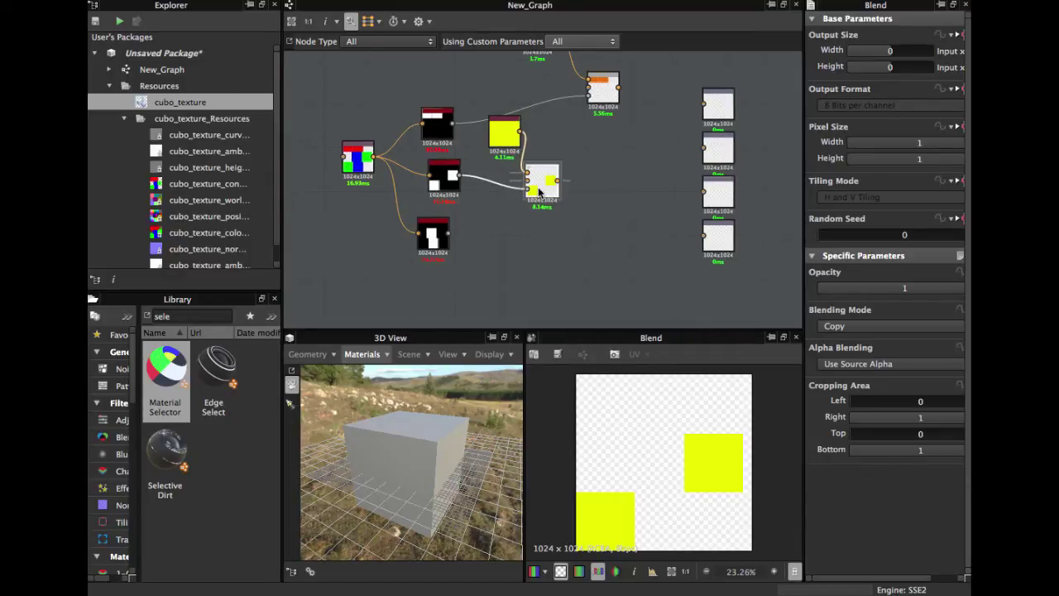
Step: Duplicate the yellow Blend below the original and connect the blue Material Selector to the copy's mask input
key("super+d")
left_click_drag(538, 192, 526, 252)
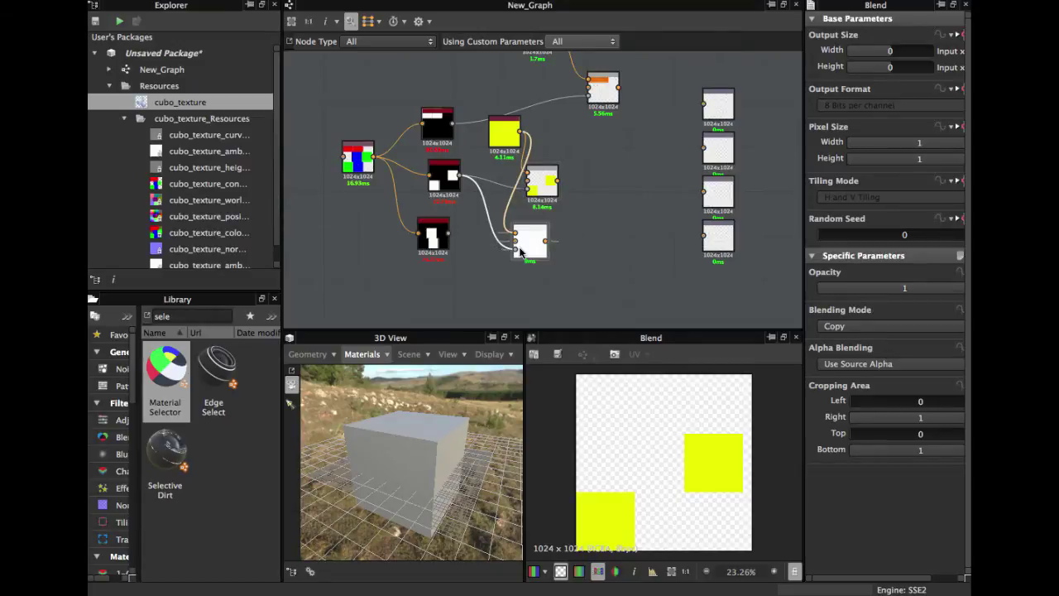
left_click_drag(449, 236, 515, 248)
Step: Add a white Uniform Color beside the blue Material Selector, connect it to the third Blend's foreground and display that Blend
right_click(589, 240)
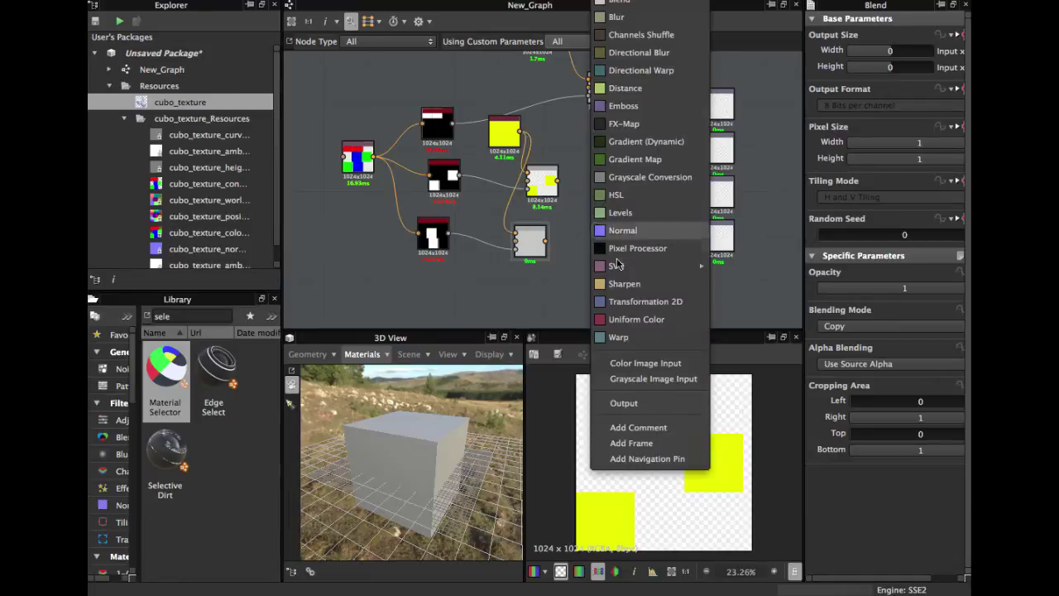
left_click(629, 319)
left_click_drag(596, 247, 471, 218)
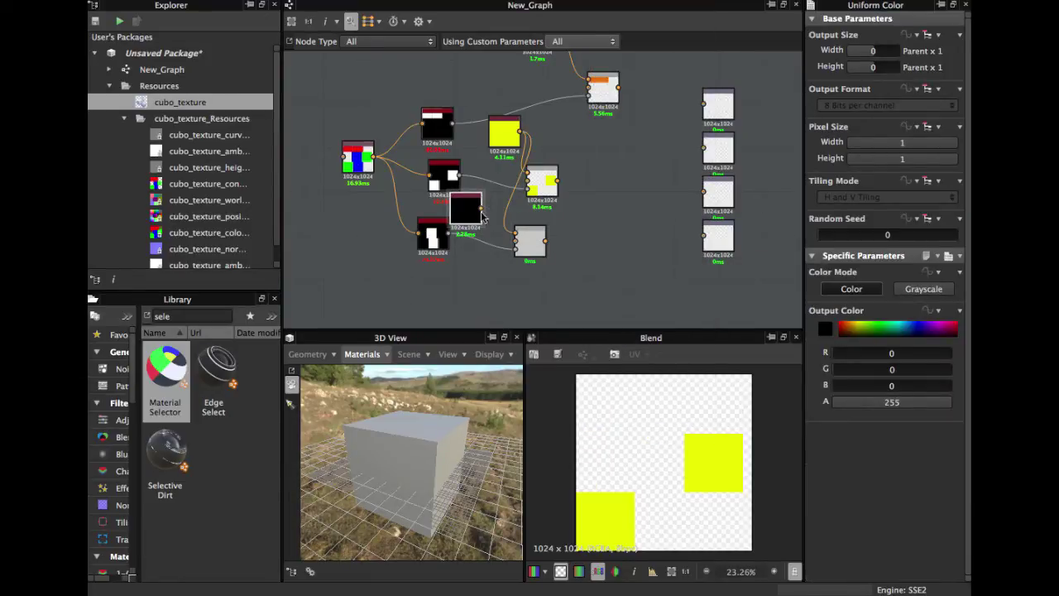
left_click(830, 333)
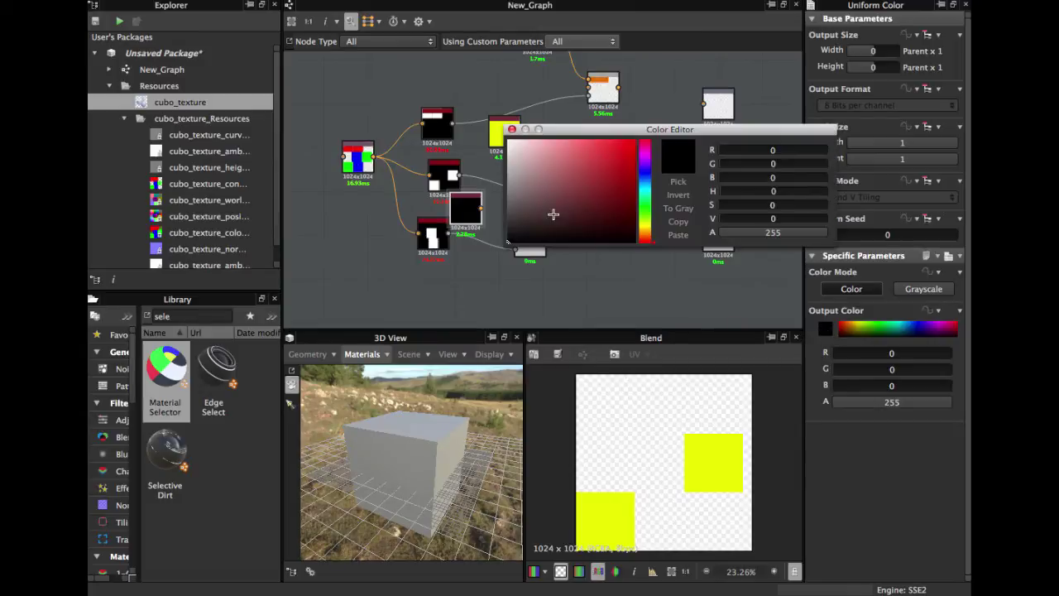
left_click_drag(544, 197, 497, 135)
left_click(512, 130)
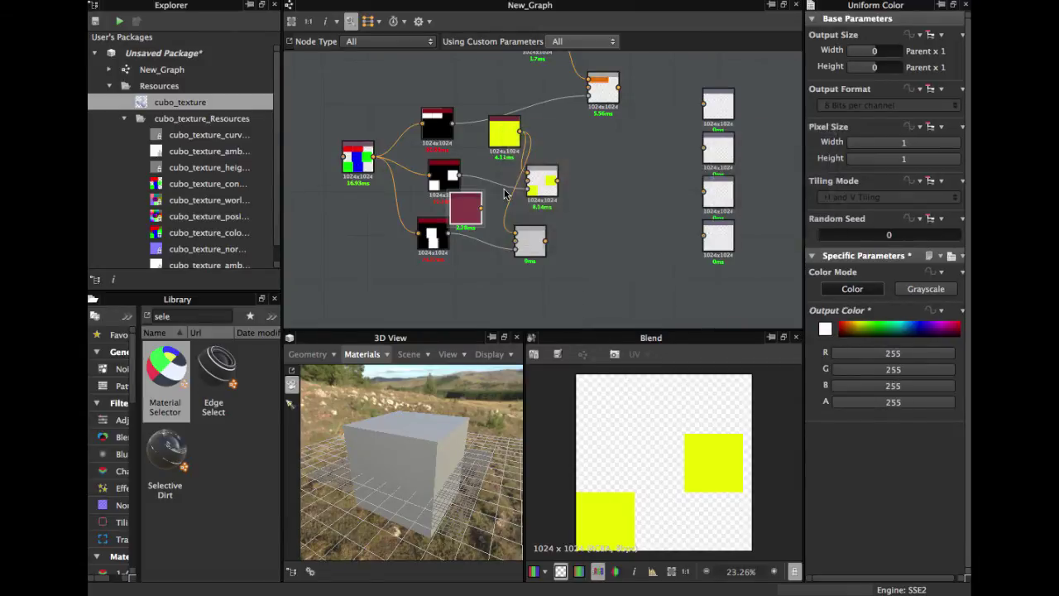
scroll(475, 204, "up", 3)
left_click_drag(522, 265, 522, 264)
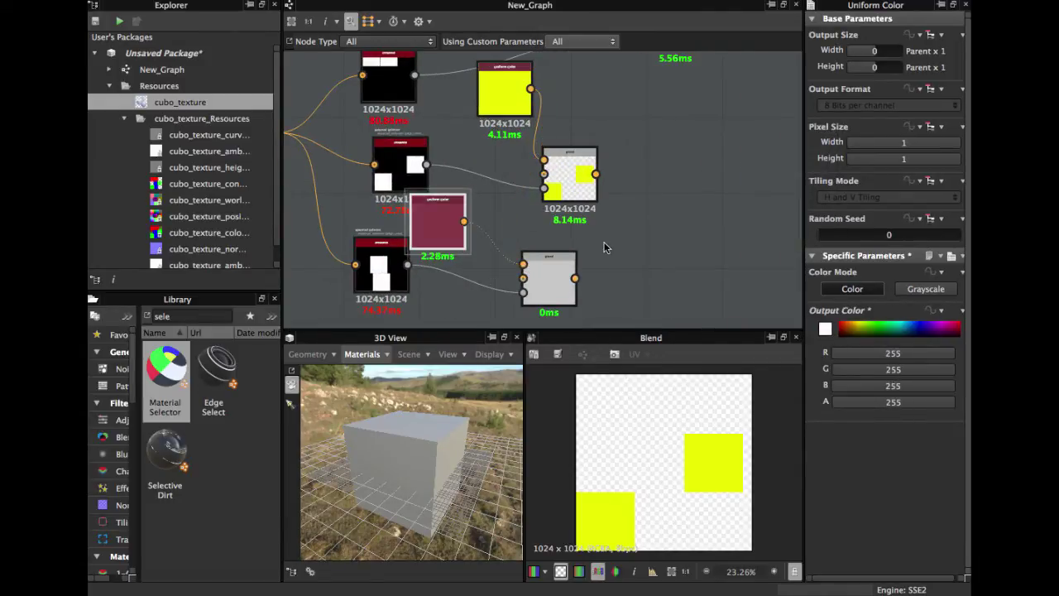
scroll(579, 240, "down", 3)
left_click(576, 258)
scroll(576, 258, "down", 2)
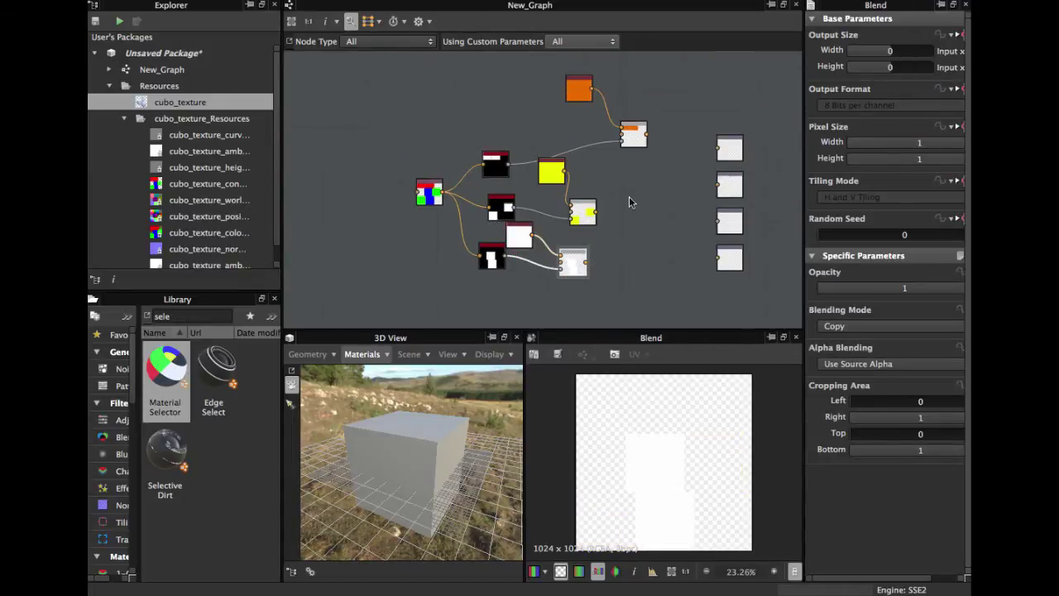
Step: Chain the orange, yellow and white Blends through their background inputs and place the third Blend near the output nodes
scroll(585, 212, "up", 3)
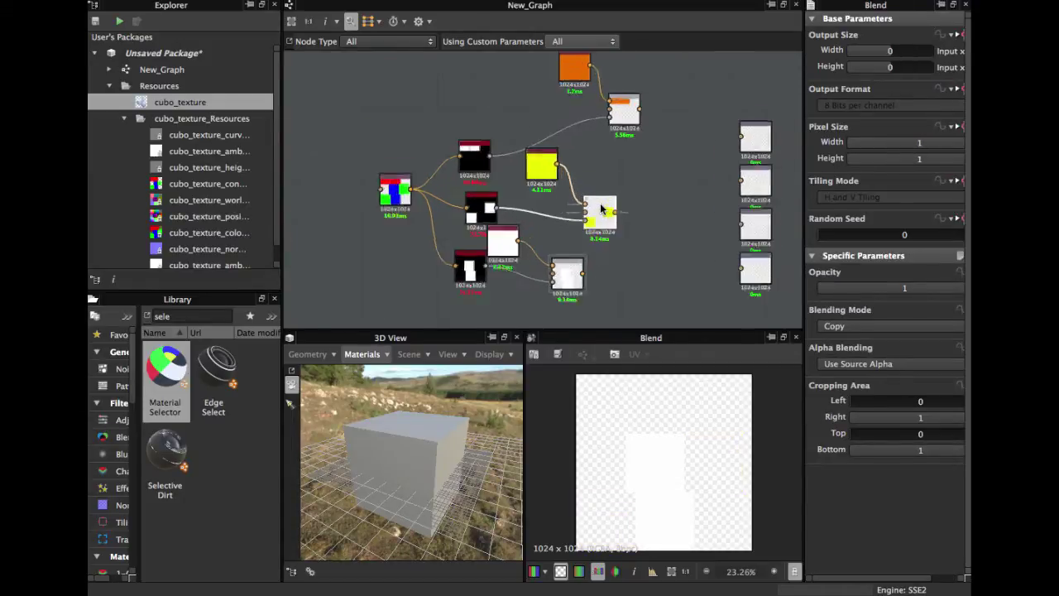
left_click_drag(621, 199, 595, 190)
scroll(629, 211, "down", 2)
left_click_drag(584, 268, 649, 272)
scroll(654, 277, "up", 3)
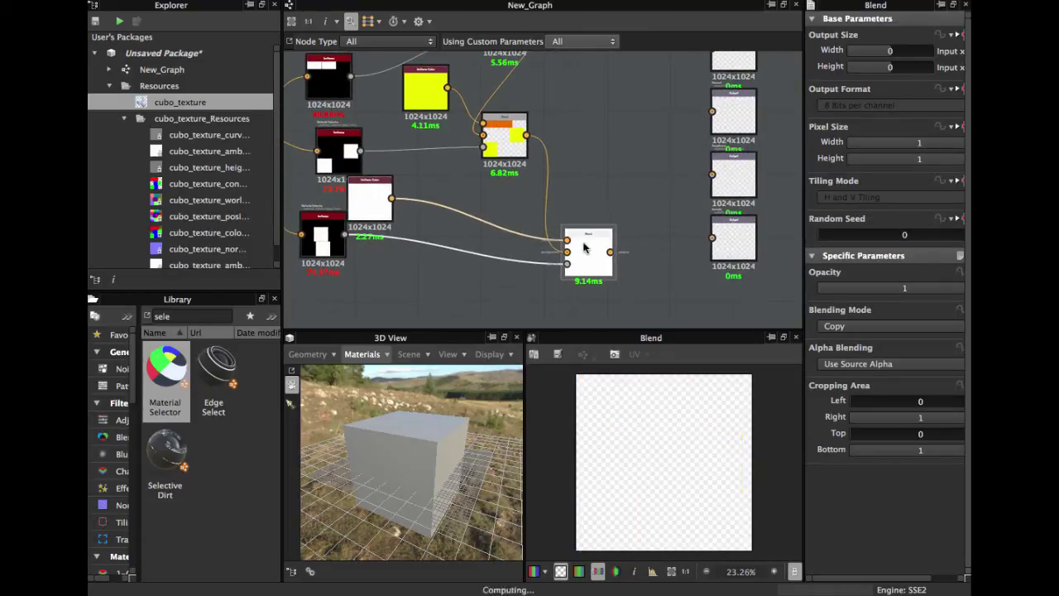
scroll(583, 246, "down", 3)
left_click_drag(584, 248, 603, 160)
scroll(625, 163, "up", 3)
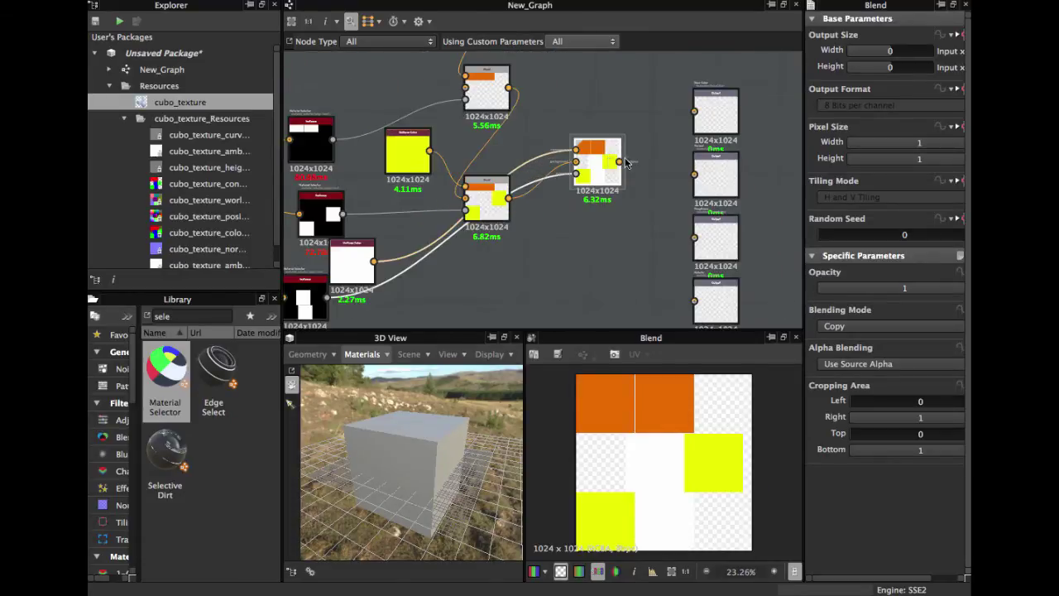
Step: Connect the final Blend to the Base Color output and display that output in the 2D view
left_click_drag(696, 118, 695, 114)
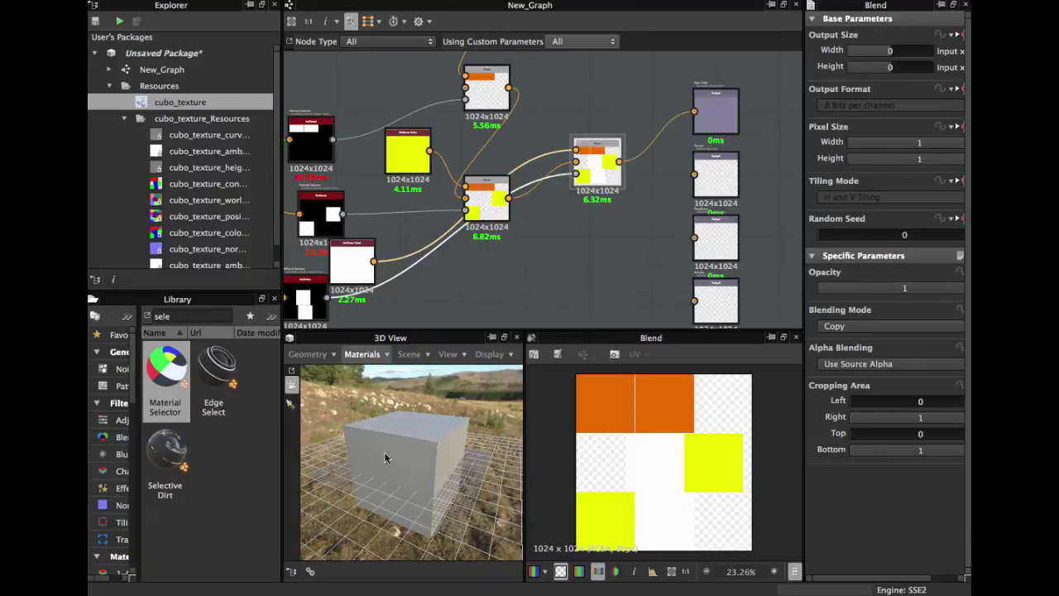
left_click(707, 122)
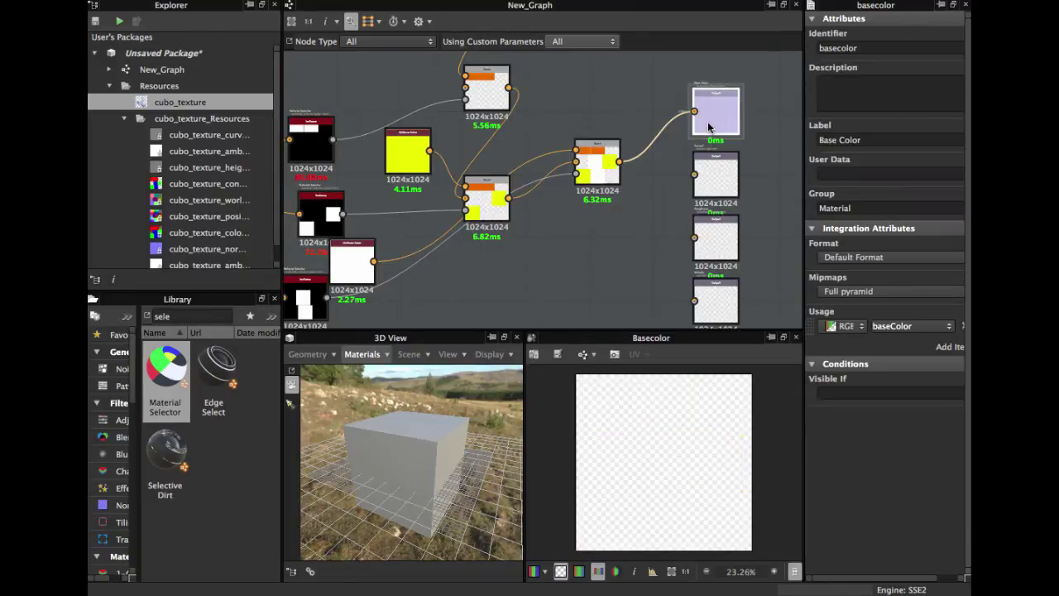
scroll(667, 193, "down", 2)
middle_click_drag(653, 193, 642, 140)
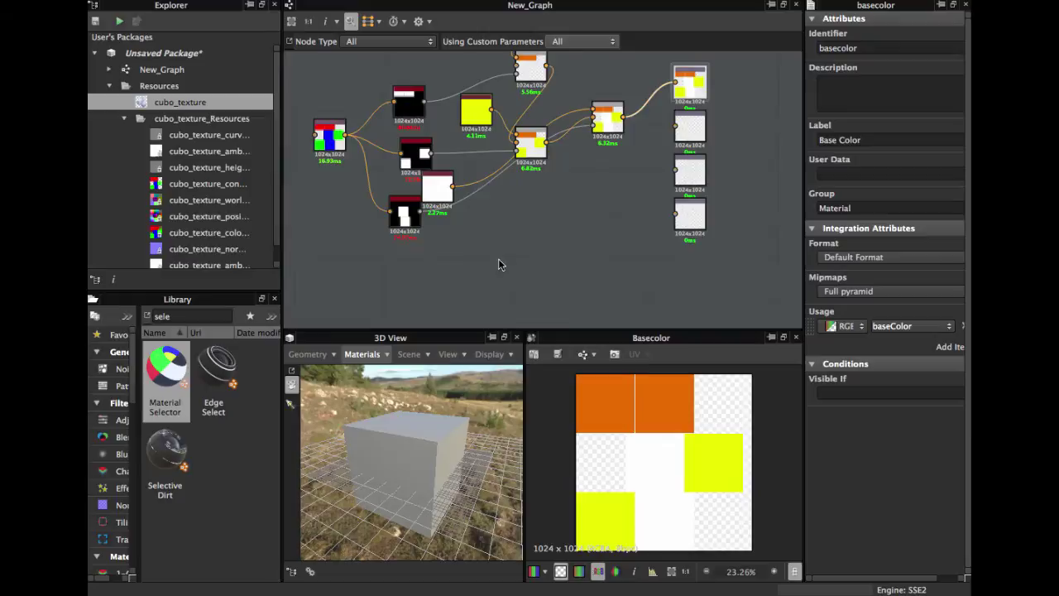
Step: Show New_Graph's outputs in the 3D View and inspect the coloured cube from another angle and up close
left_click(162, 70)
right_click(162, 70)
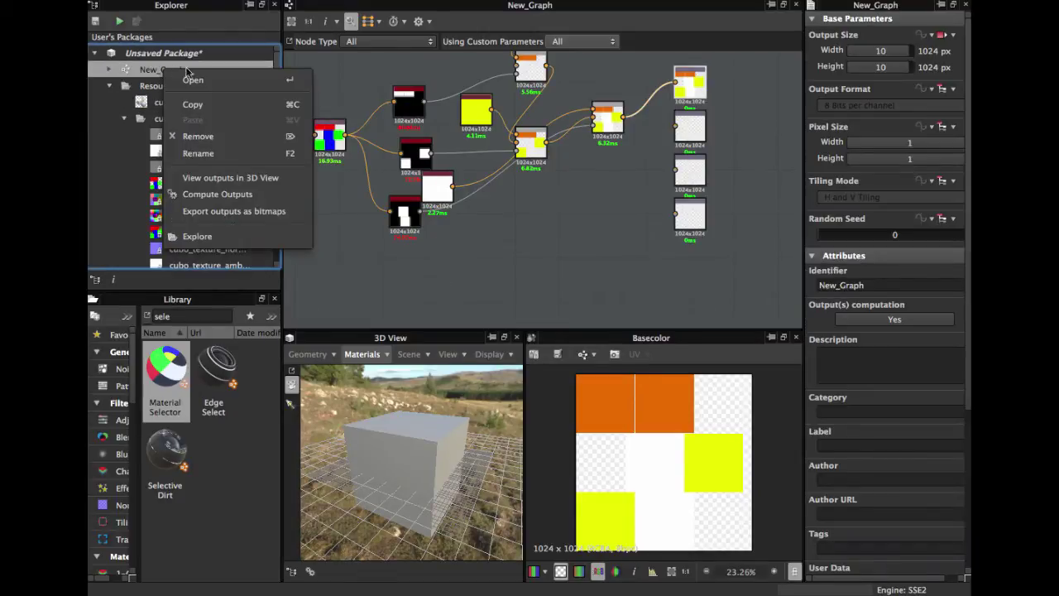
left_click(203, 176)
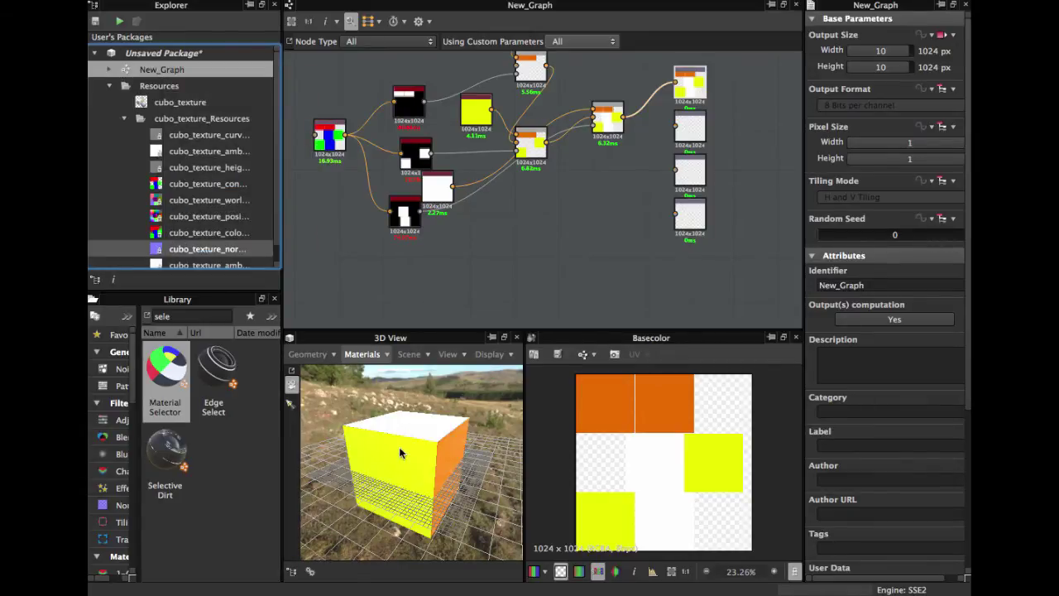
scroll(402, 452, "down", 3)
left_click_drag(397, 529, 505, 511)
scroll(399, 473, "up", 5)
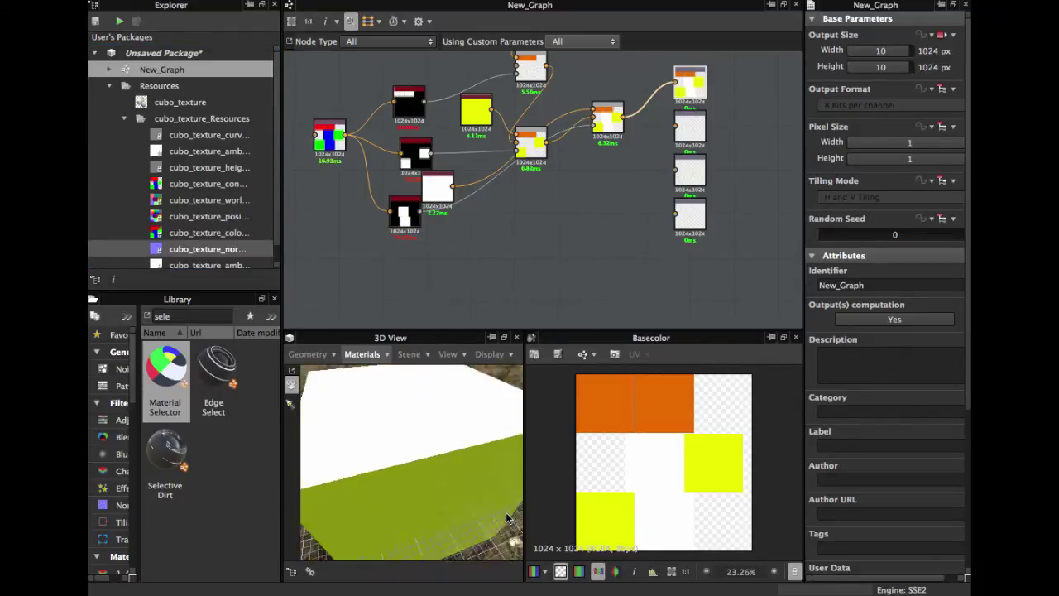
Step: Tidy the graph by adjusting the positions of the second Blend and the white Uniform Color
scroll(496, 240, "down", 2)
left_click_drag(523, 147, 524, 136)
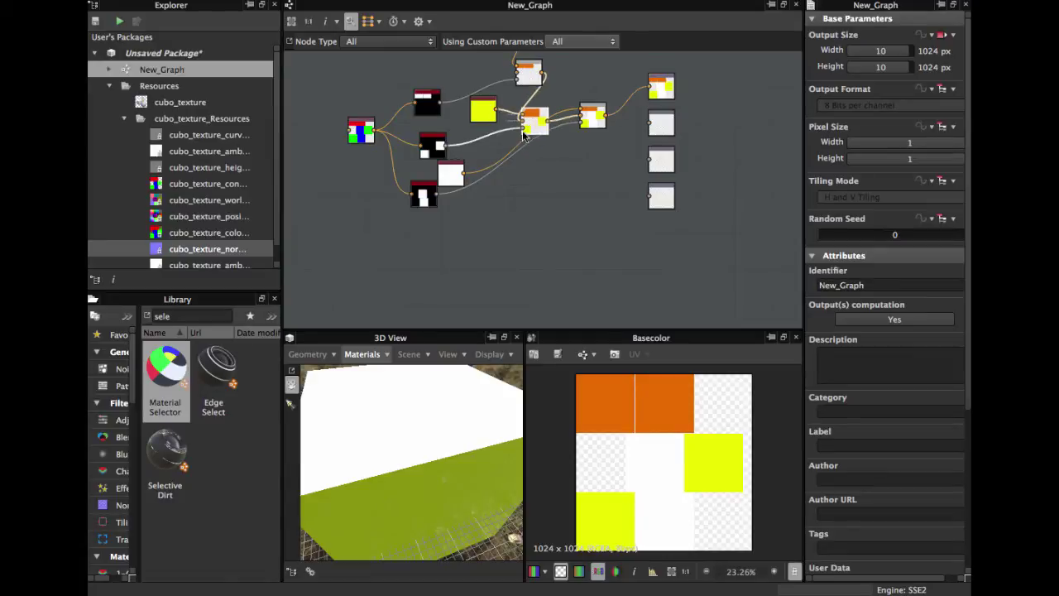
scroll(471, 213, "up", 2)
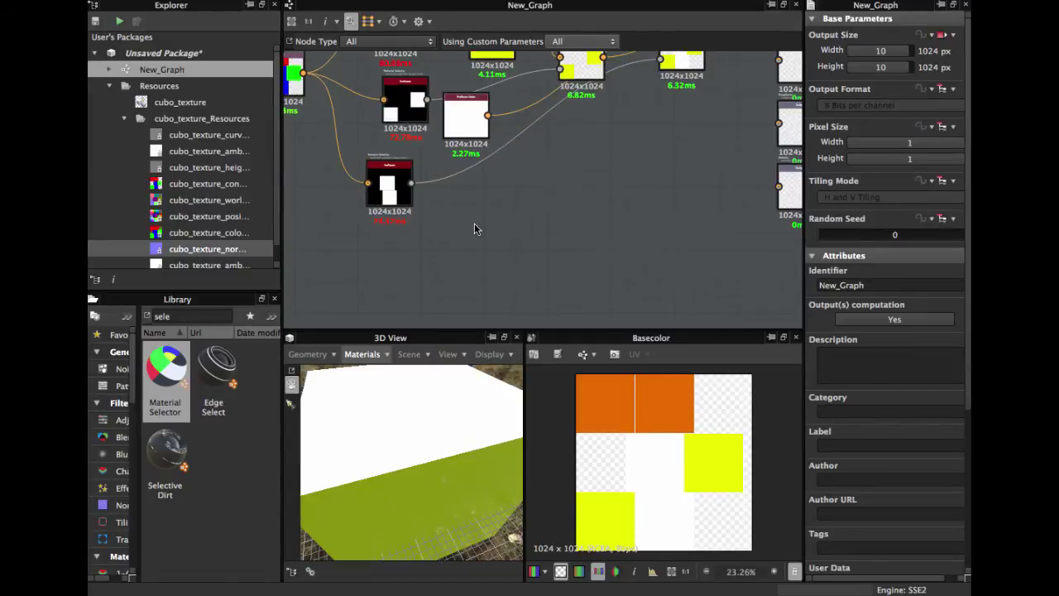
scroll(474, 224, "down", 2)
middle_click_drag(550, 217, 476, 268)
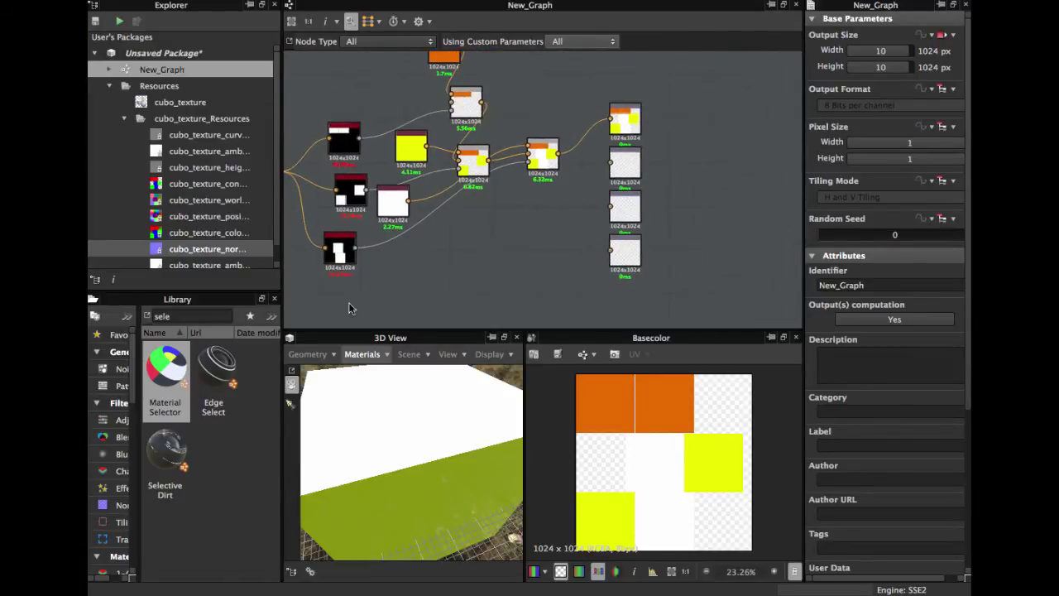
Step: Search the library for "norm" and add a Normal Color node below the final Blend, beside the outputs
left_click_drag(185, 321, 143, 322)
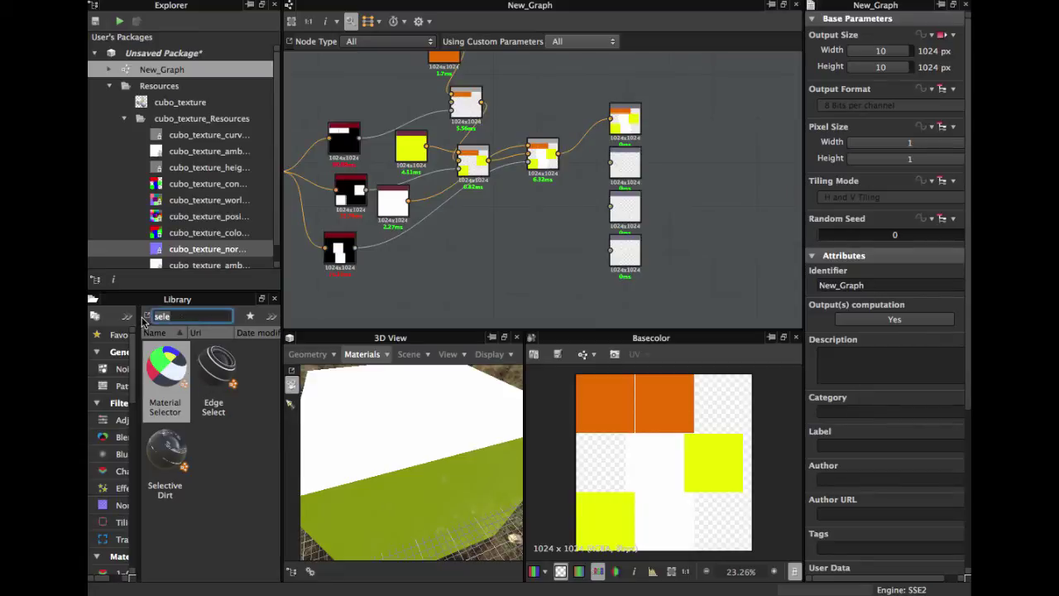
type("norm")
left_click_drag(166, 534, 556, 214)
scroll(559, 214, "up", 2)
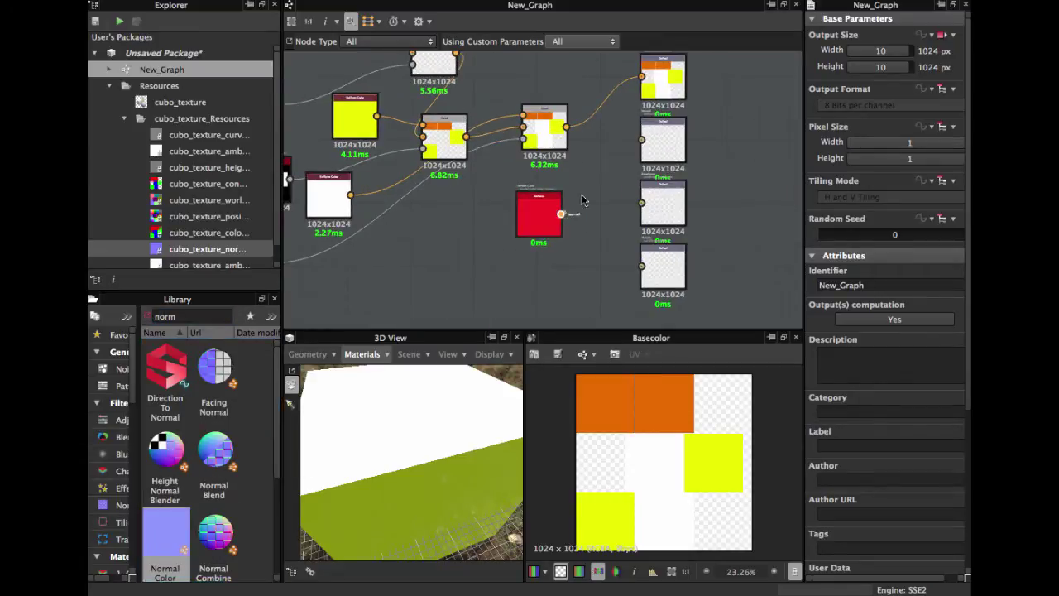
Step: Connect the Normal Color node to the Normal output and place it between the final Blend and the outputs
left_click_drag(635, 146, 641, 140)
left_click_drag(542, 217, 583, 176)
scroll(520, 236, "down", 6)
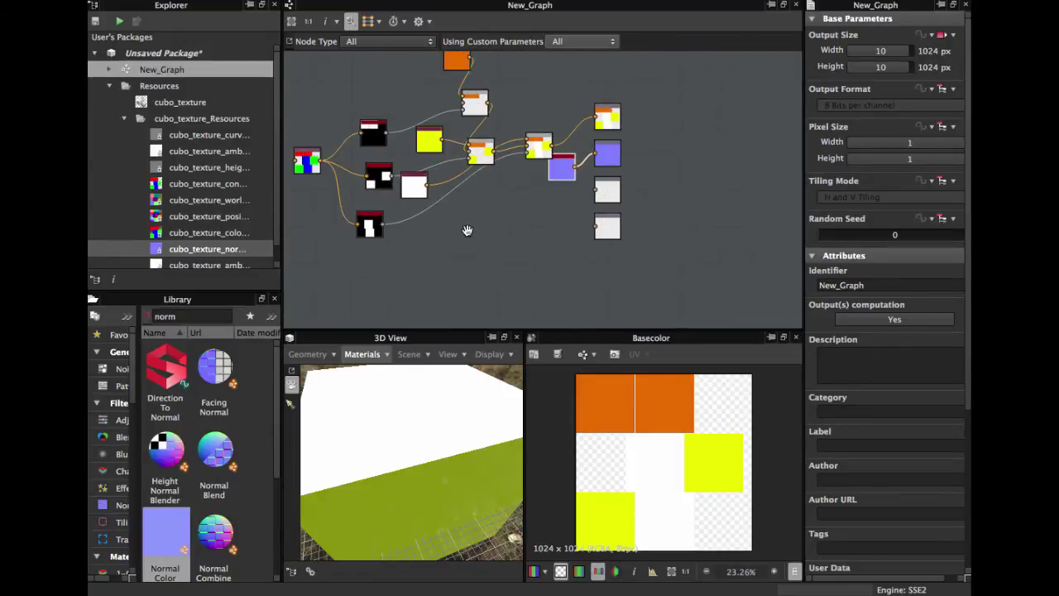
Step: Add a Blend node below the colour chain, display it in the 2D view, and feed the lowest mask into its foreground
right_click(438, 240)
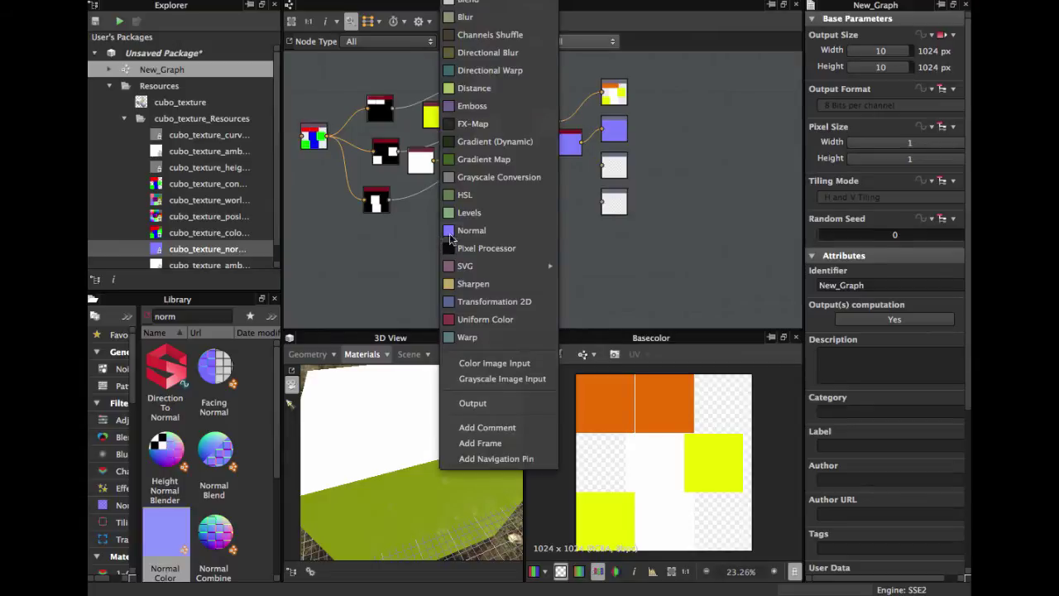
left_click(484, 3)
scroll(454, 236, "up", 5)
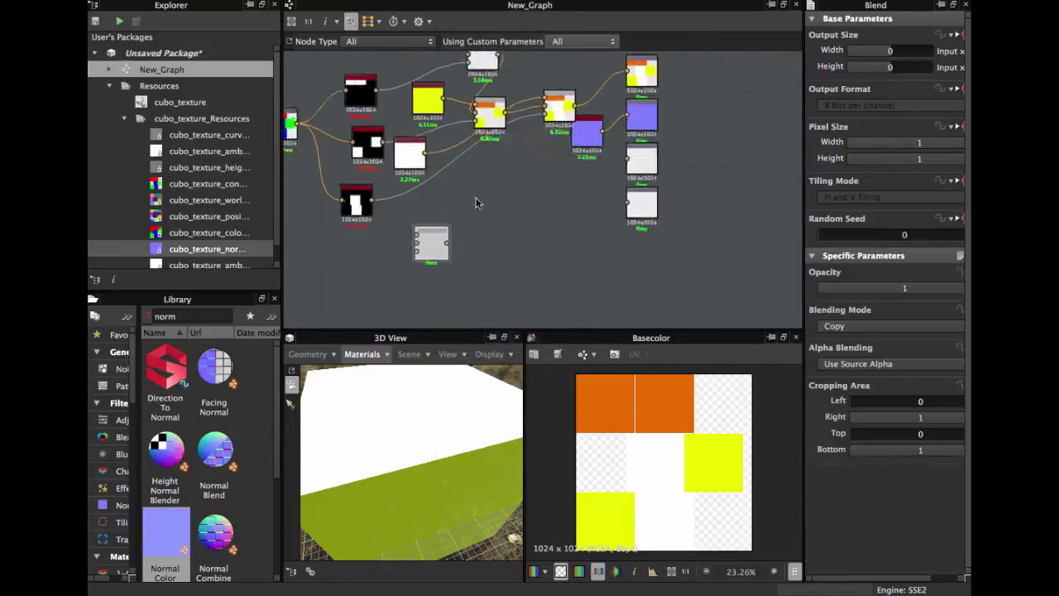
double_click(455, 236)
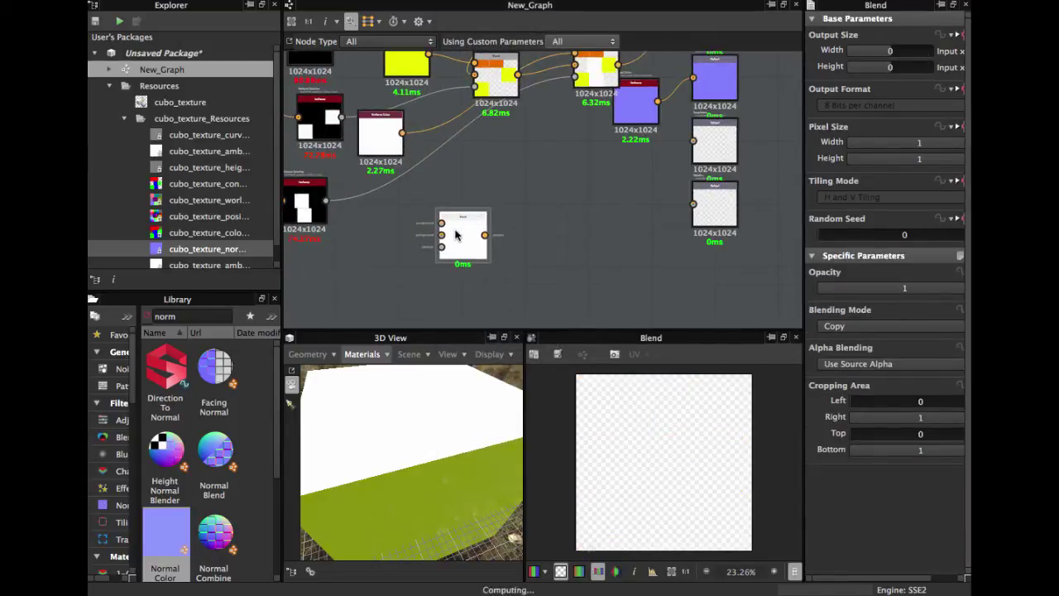
scroll(454, 236, "down", 2)
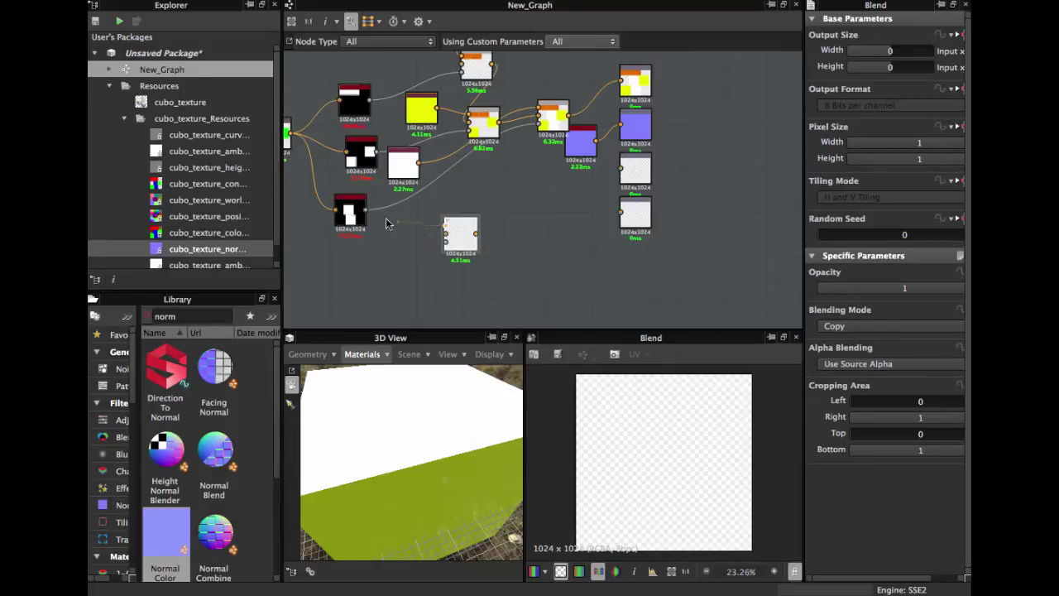
left_click_drag(365, 216, 454, 227)
scroll(454, 227, "down", 1)
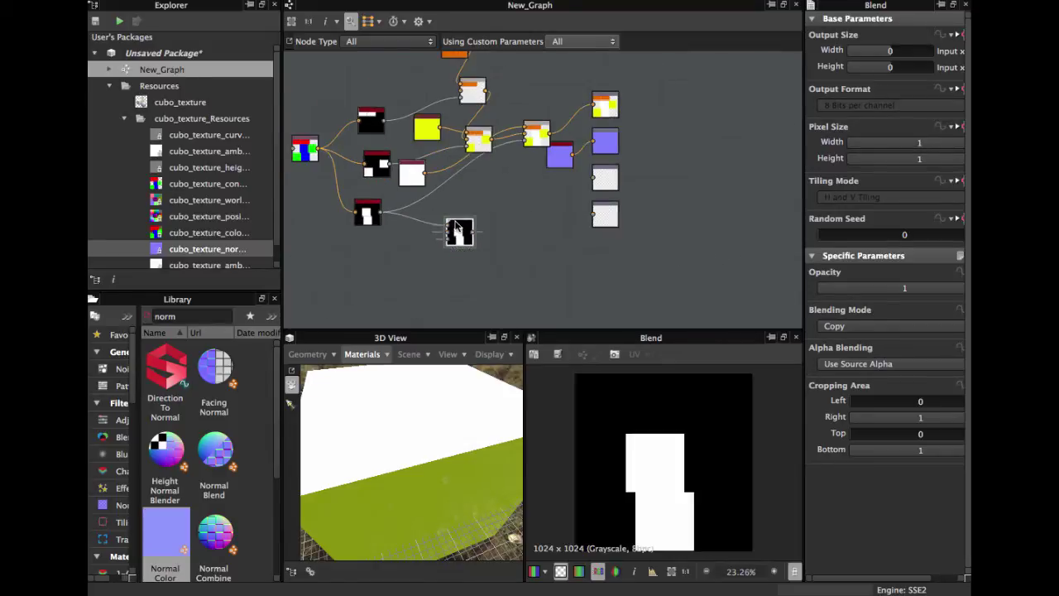
Step: Connect the new Blend to the Metallic output, display that output in the 2D view, and view the whole cube
scroll(481, 236, "up", 1)
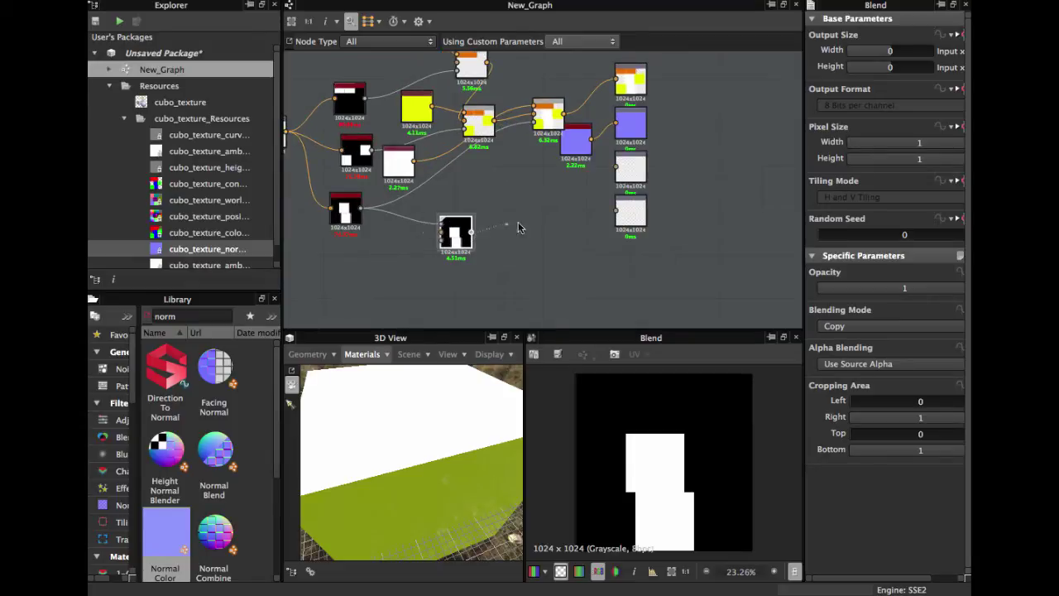
double_click(630, 212)
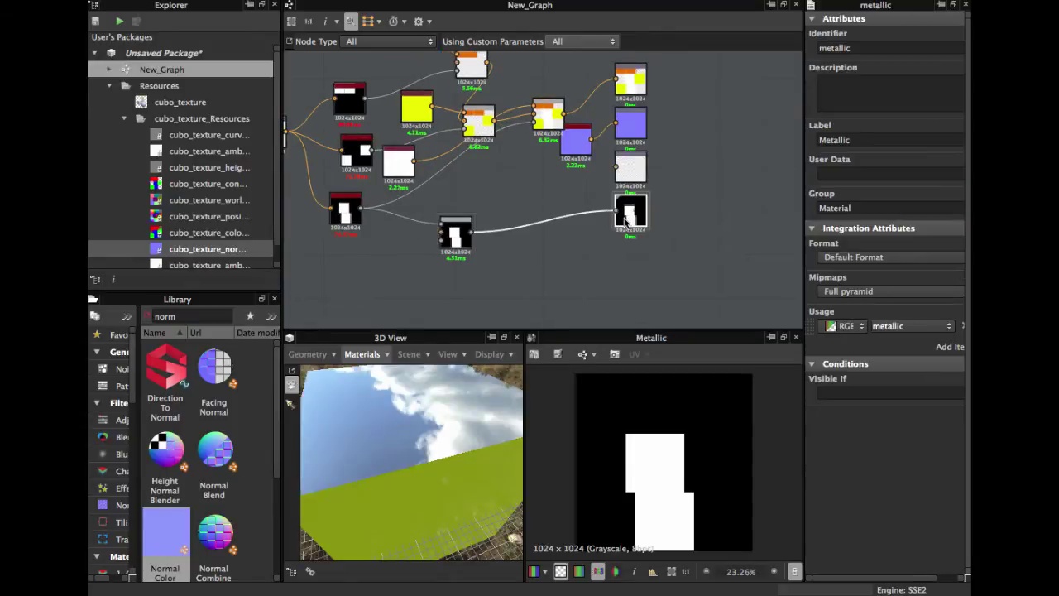
mouse_move(397, 460)
left_mouse_down()
mouse_move(390, 490)
mouse_move(442, 523)
mouse_move(418, 488)
mouse_move(402, 421)
mouse_move(397, 463)
mouse_move(409, 476)
left_mouse_up()
scroll(459, 275, "up", 3)
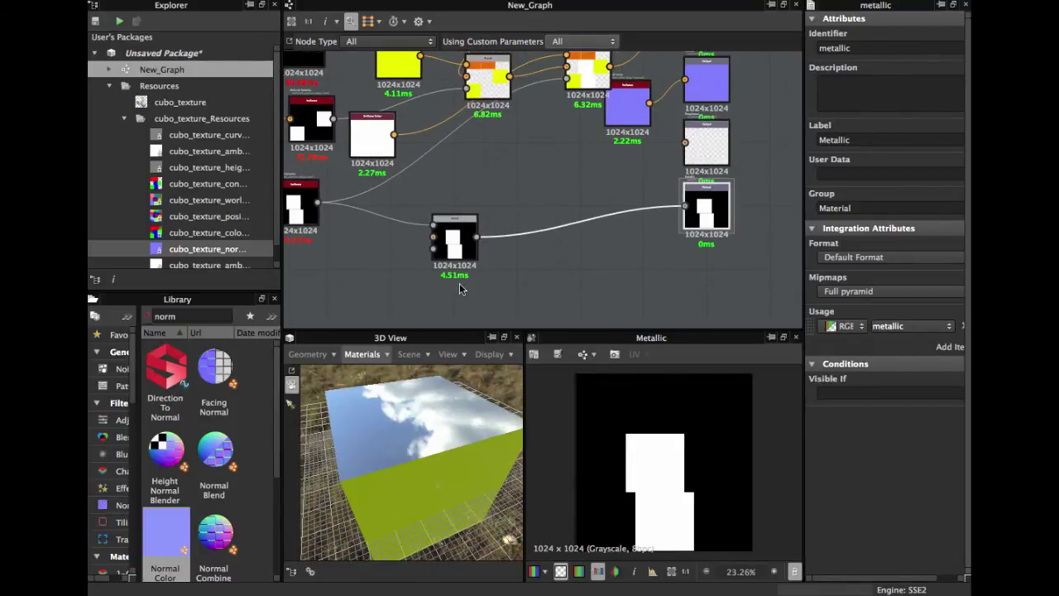
Step: Make room around the Metallic Blend by moving the lowest mask, the final colour Blend and the second colour Blend
left_click_drag(319, 232, 312, 248)
left_click_drag(550, 132, 535, 173)
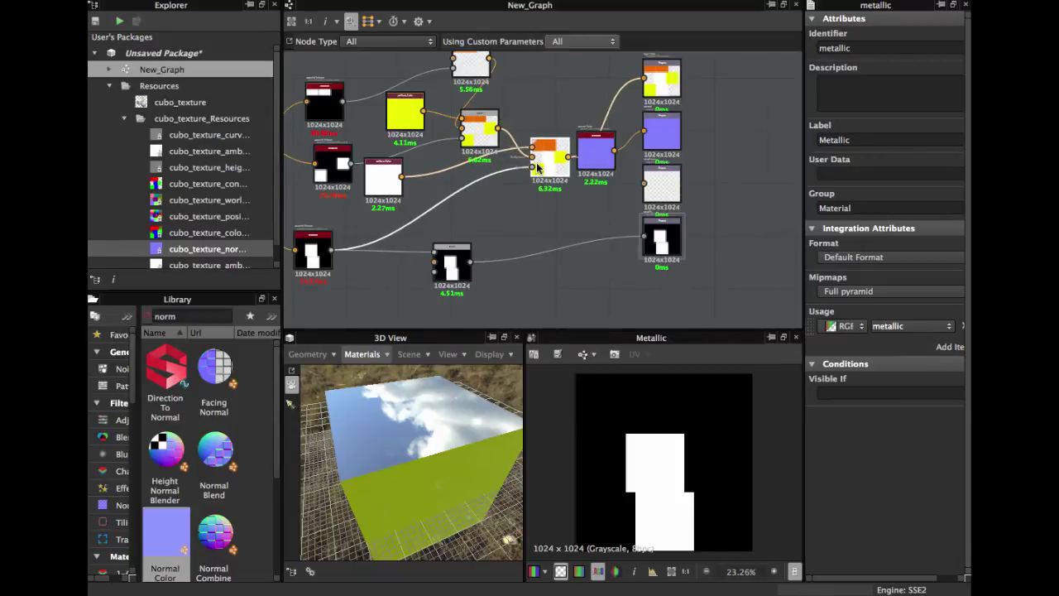
double_click(550, 155)
scroll(431, 398, "down", 1)
middle_click_drag(453, 239, 456, 196)
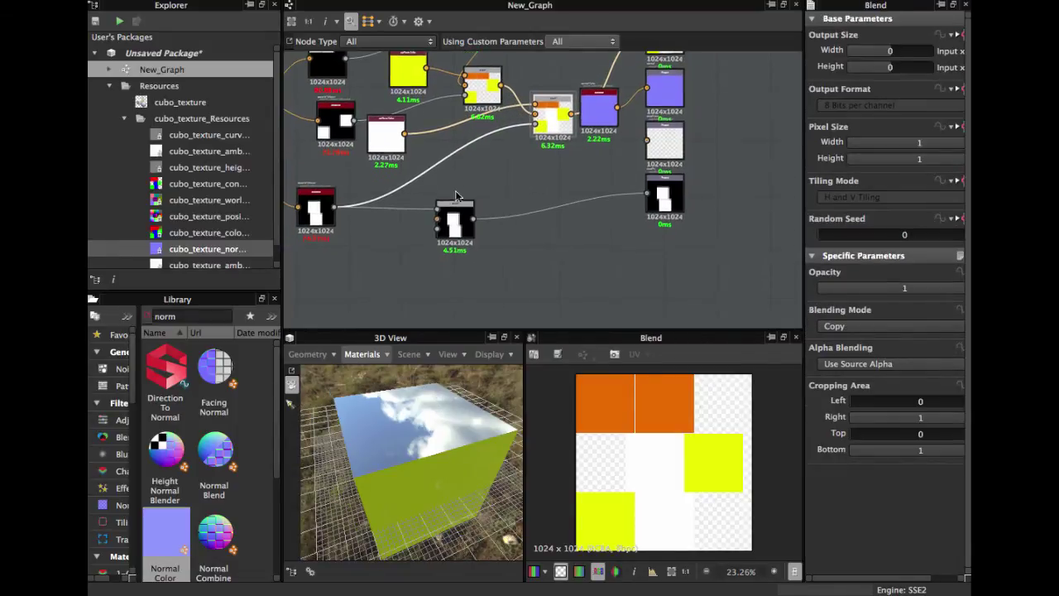
scroll(454, 216, "down", 2)
left_click_drag(541, 144, 508, 166)
scroll(496, 171, "up", 1)
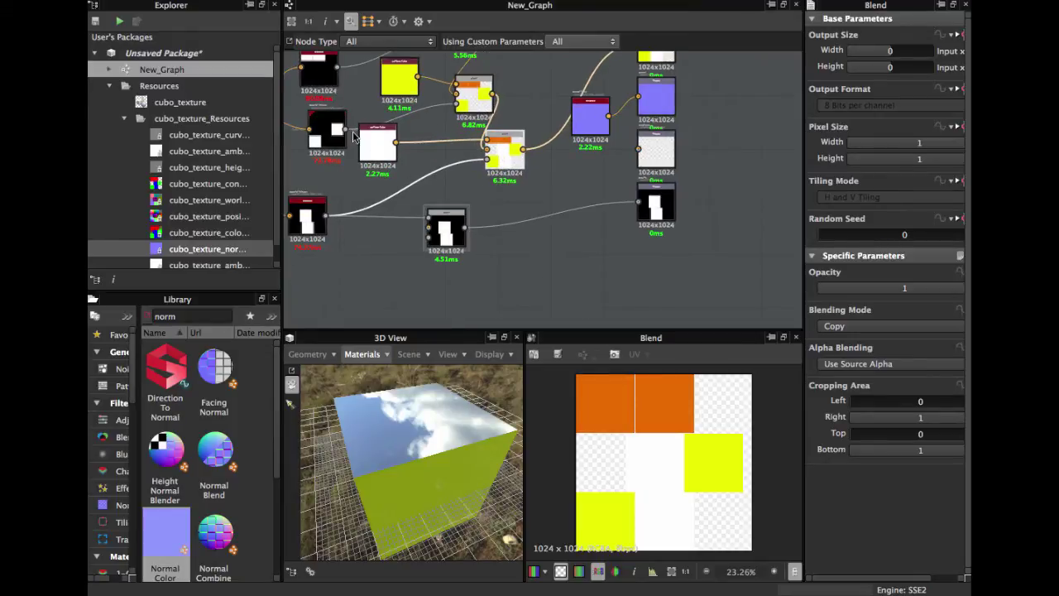
left_click_drag(474, 101, 461, 93)
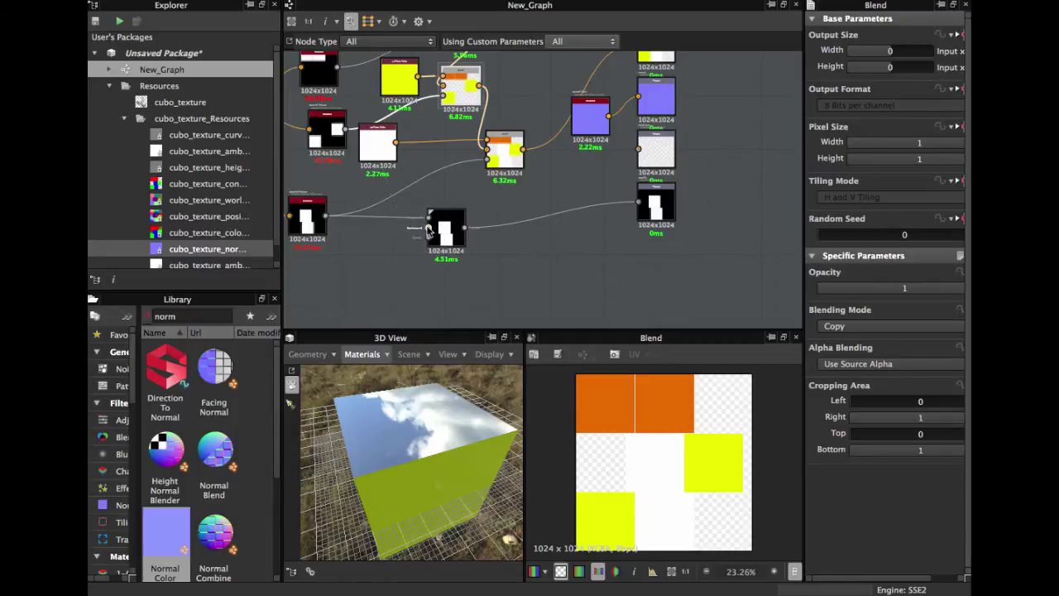
Step: Feed the middle mask into the Metallic Blend's background, set its blending mode to Add (Linear Dodge), and inspect the cube's other side
double_click(436, 225)
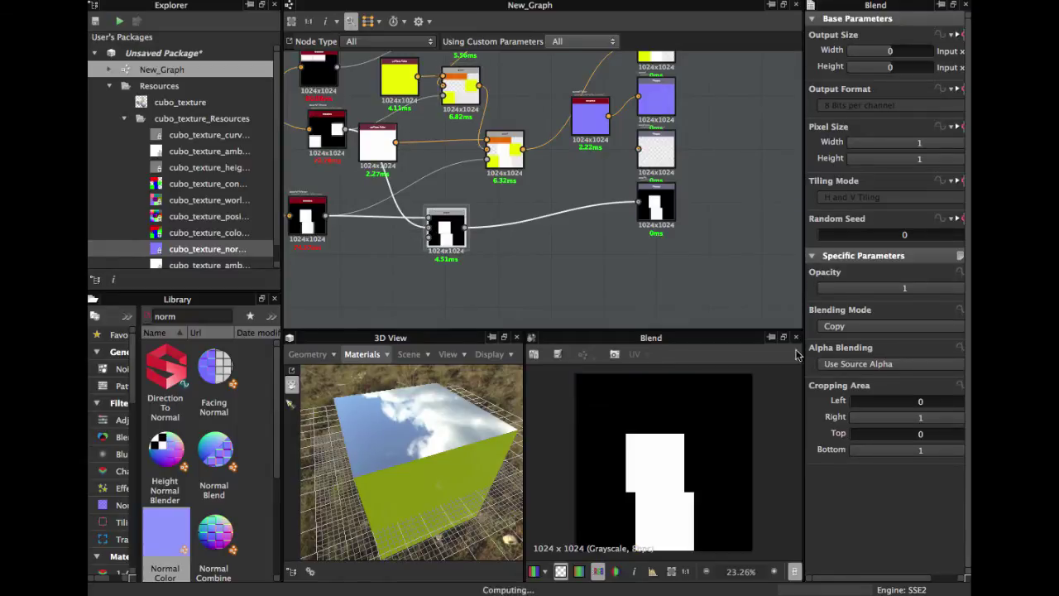
left_click_drag(948, 290, 968, 288)
left_click(952, 329)
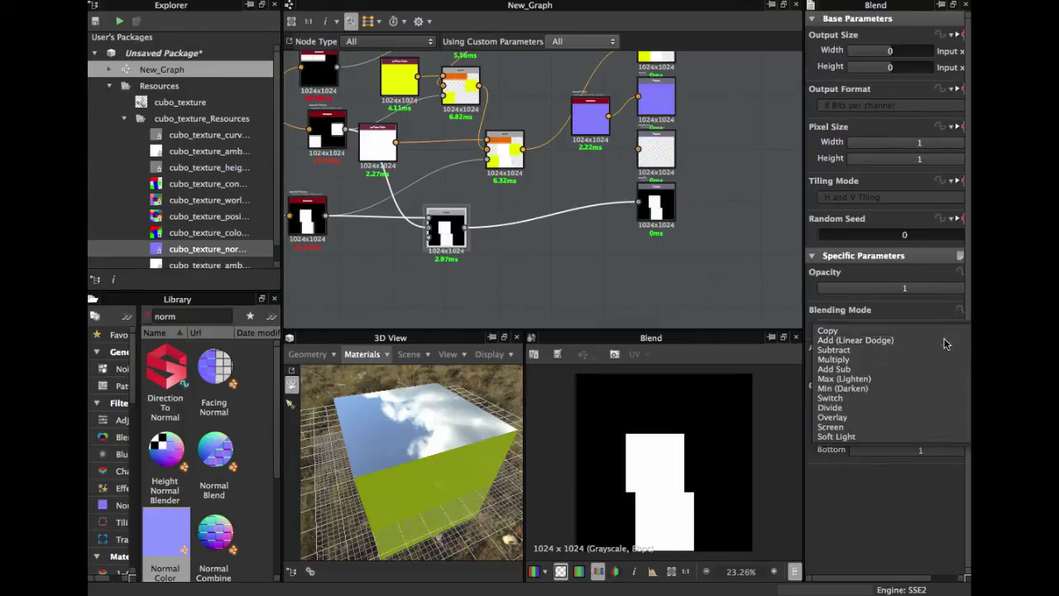
left_click(945, 339)
left_click_drag(407, 465, 467, 432)
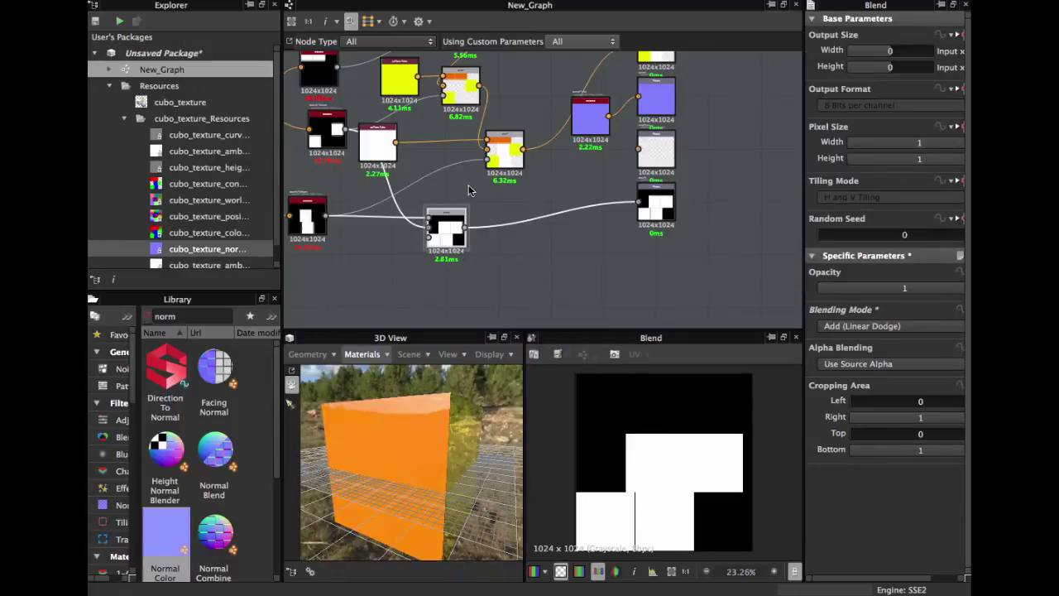
Step: Move the lowest mask and the Metallic Blend down, and separate the middle mask from the white and yellow Uniform Colors
scroll(463, 221, "down", 2)
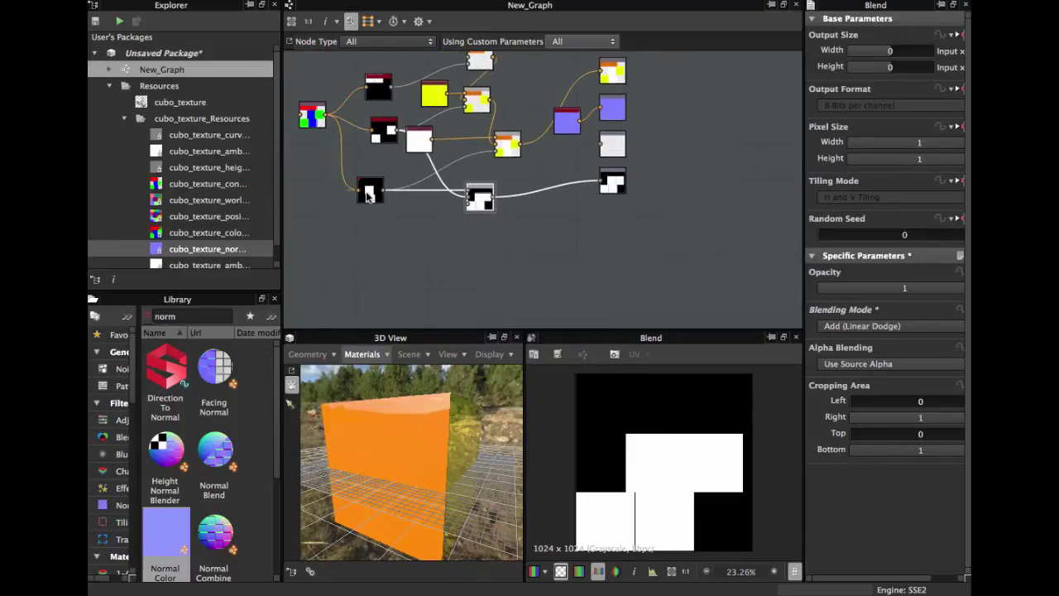
left_click_drag(369, 196, 333, 224)
left_click_drag(480, 198, 468, 241)
left_click_drag(385, 134, 335, 142)
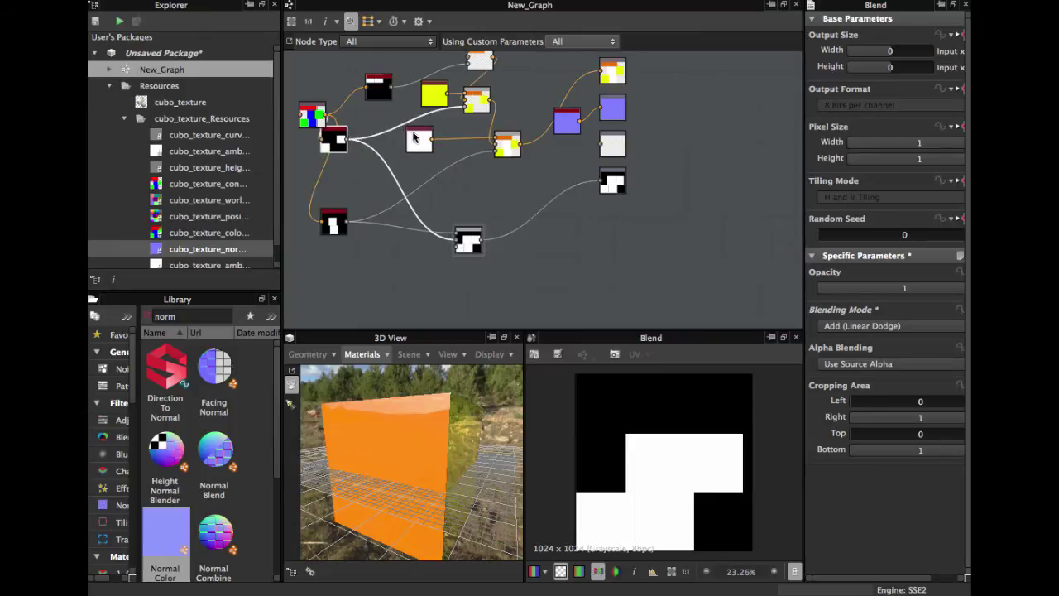
left_click_drag(418, 140, 436, 151)
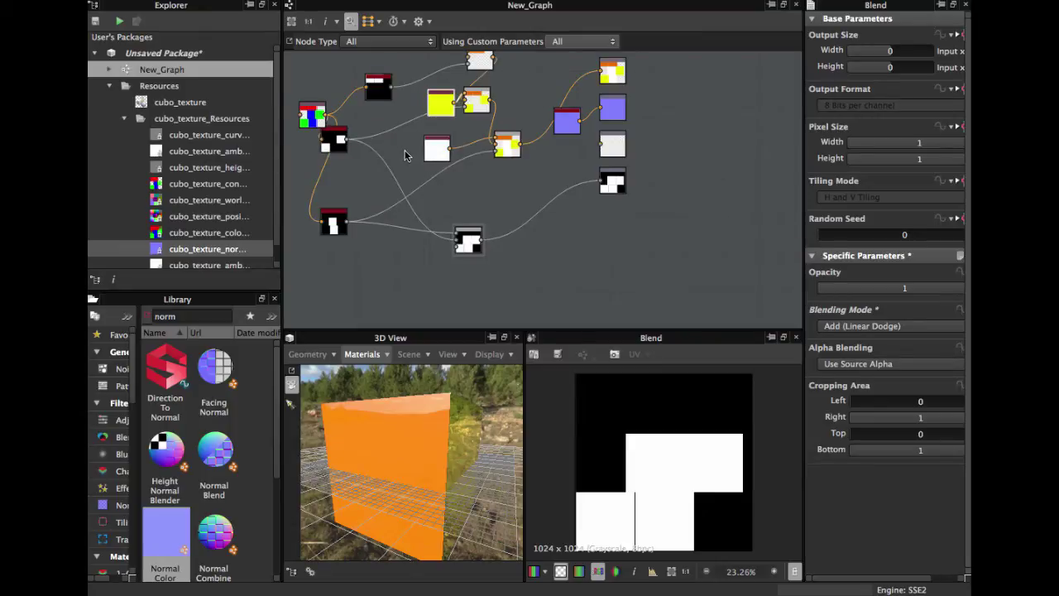
Step: Spread the three Material Selector masks into a column beside the baked colour map, clear of the colour nodes
scroll(403, 151, "up", 2)
middle_click_drag(453, 183, 552, 233)
left_click_drag(358, 143, 284, 154)
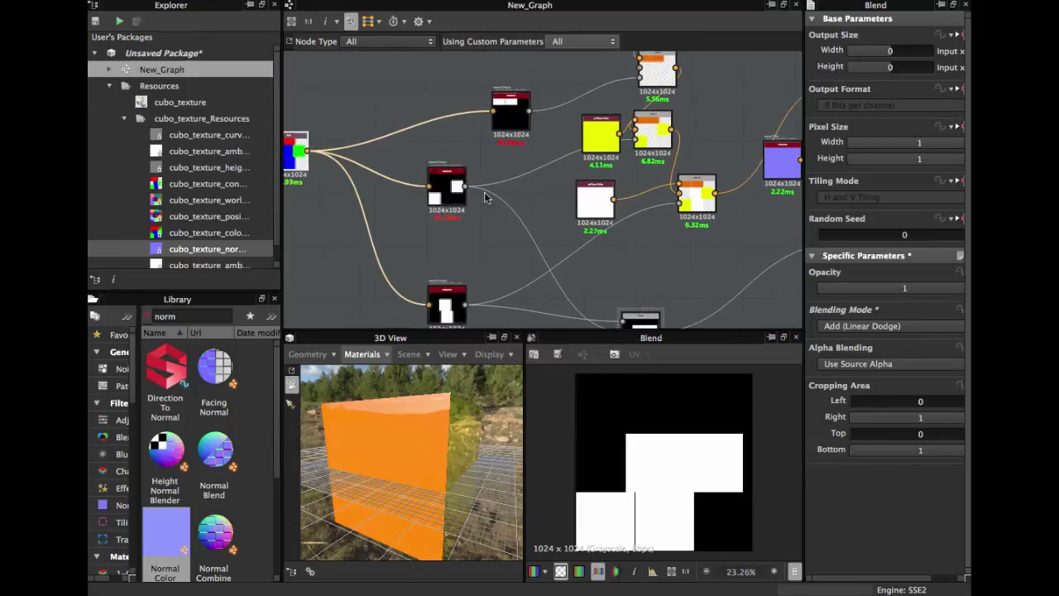
middle_click_drag(484, 194, 500, 136)
left_click_drag(465, 240, 413, 234)
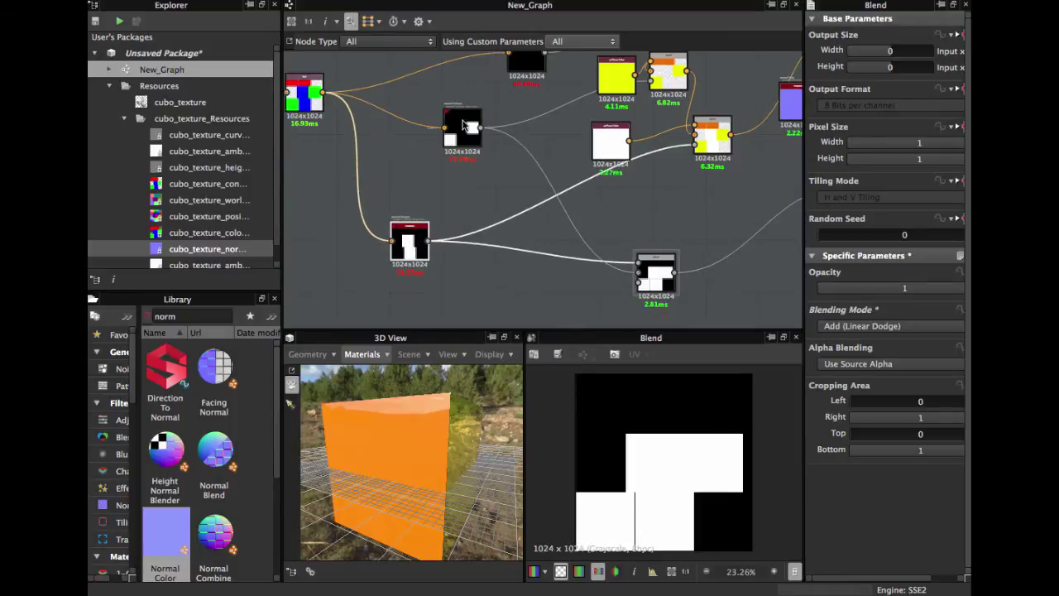
left_click_drag(465, 125, 413, 125)
middle_click_drag(480, 148, 460, 233)
left_click_drag(493, 150, 395, 83)
scroll(487, 189, "down", 2)
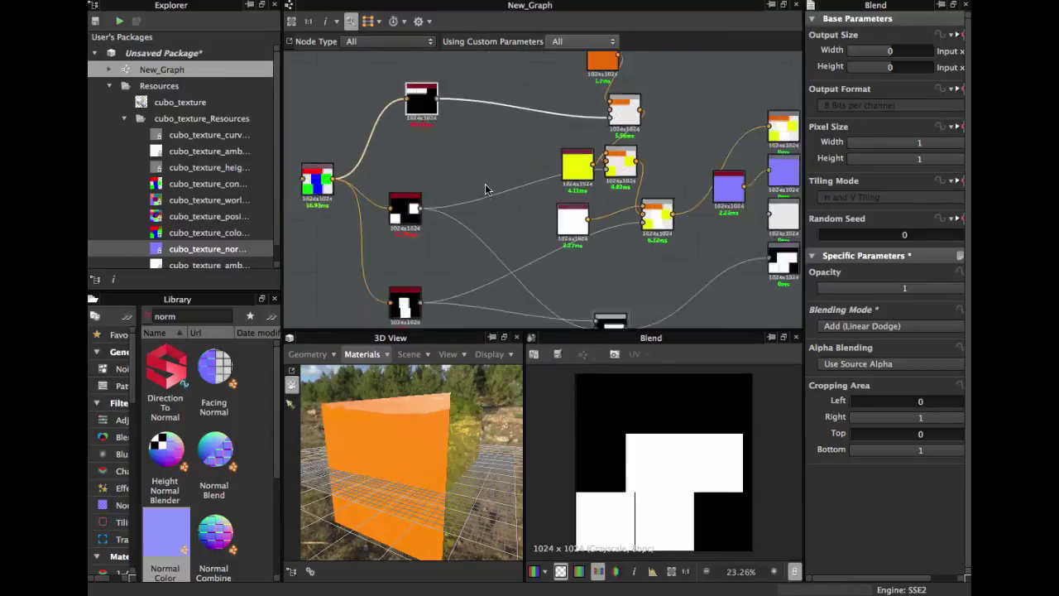
Step: Move the yellow and white Uniform Colors, the first Blend and the final colour Blend up, away from the Metallic Blend
middle_click_drag(543, 194, 498, 172)
left_click_drag(517, 150, 492, 69)
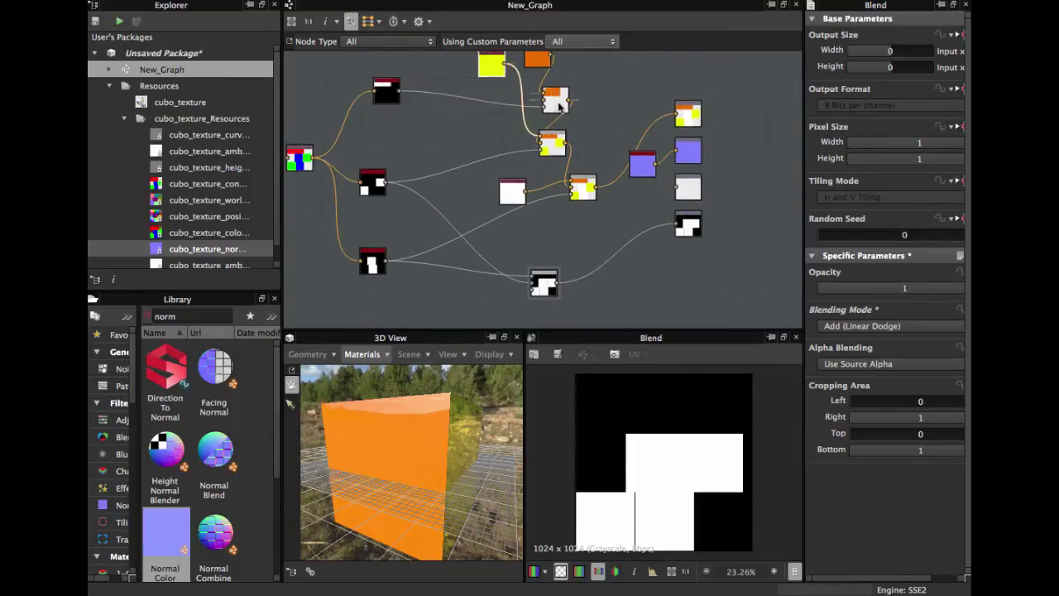
left_click_drag(559, 106, 569, 83)
left_click_drag(513, 192, 561, 106)
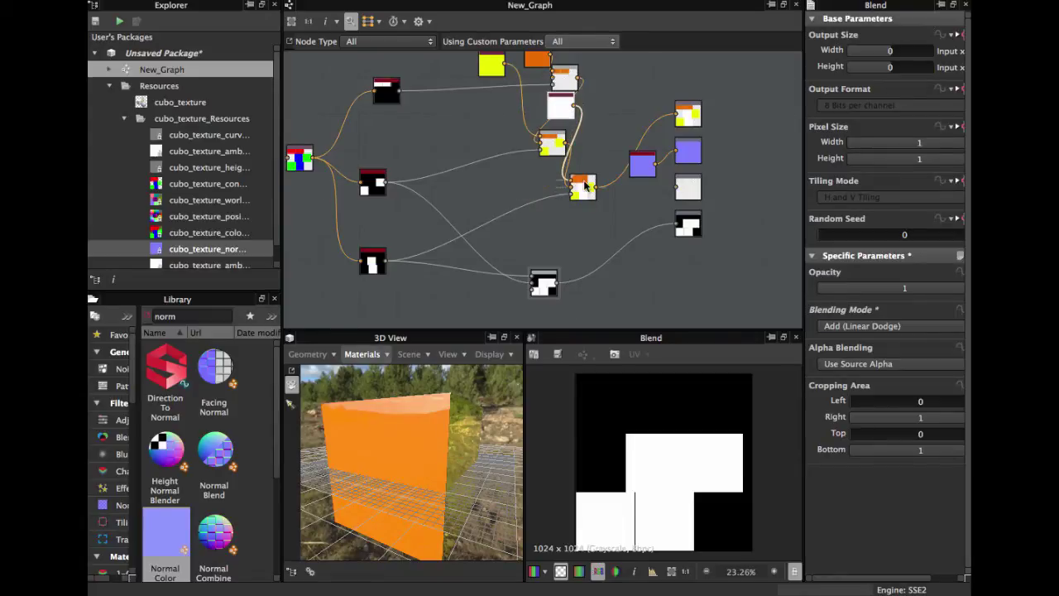
left_click_drag(582, 187, 630, 64)
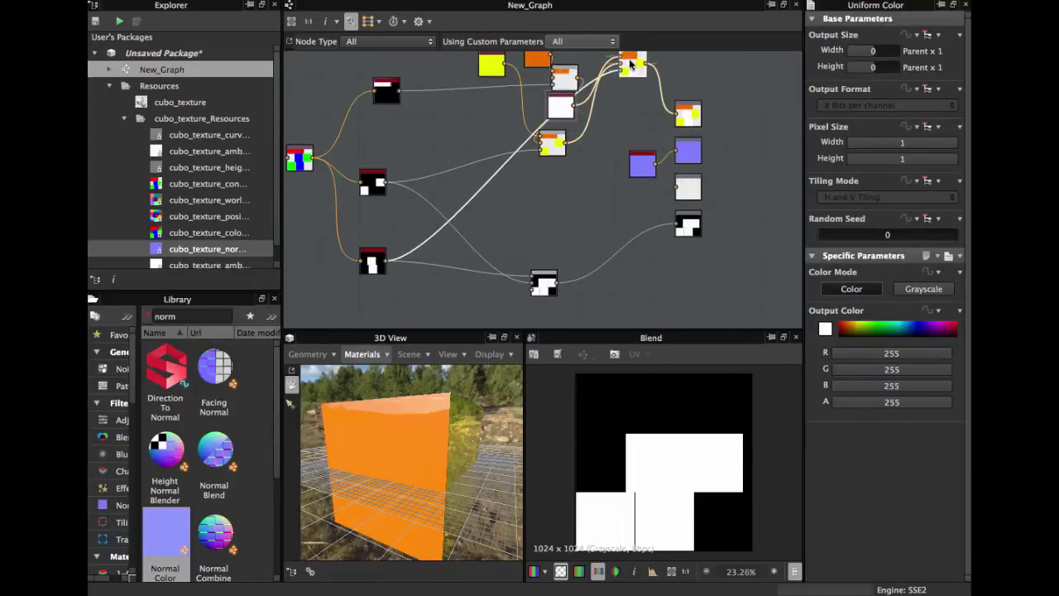
Step: Rearrange the orange, yellow and white Uniform Colors and their three Blends into a spaced-out chain toward the Base Color output
middle_click_drag(558, 184, 548, 273)
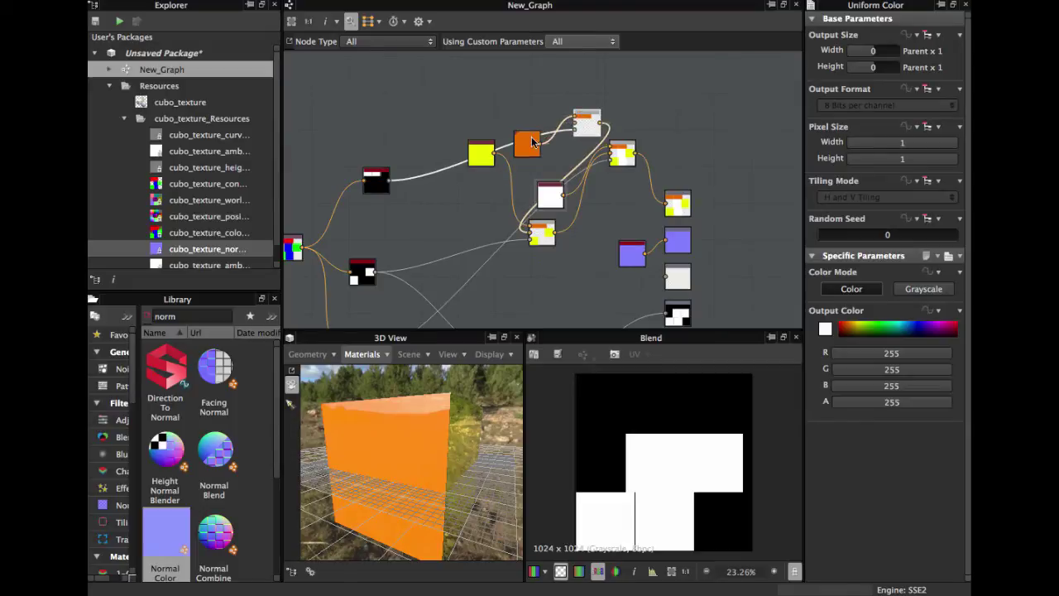
left_click_drag(527, 147, 496, 89)
left_click_drag(481, 154, 490, 184)
left_click_drag(595, 125, 444, 116)
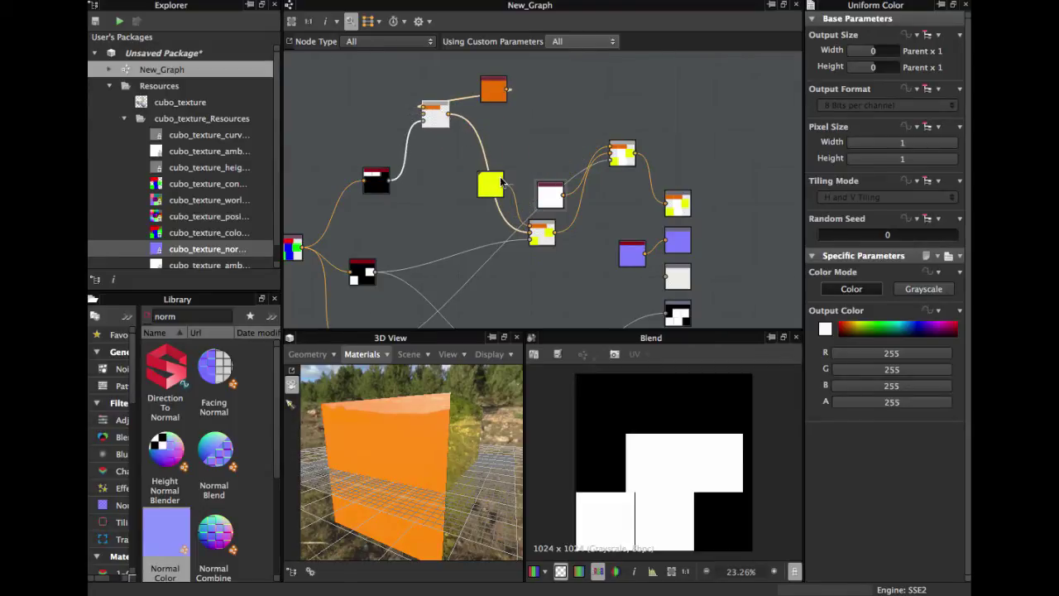
left_click_drag(501, 182, 516, 140)
left_click_drag(556, 194, 663, 160)
left_click_drag(543, 229, 546, 167)
left_click_drag(572, 132, 613, 114)
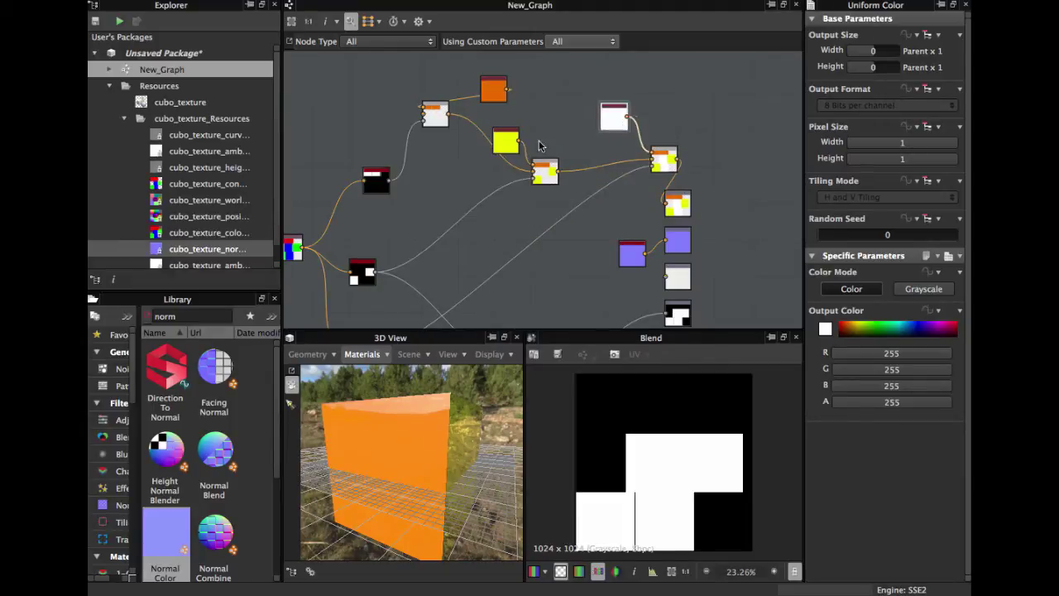
Step: Align the colour chain in a row above the masks, placing each Uniform Color just before its own Blend
left_click_drag(502, 144, 384, 103)
left_click_drag(549, 83, 499, 105)
left_click_drag(546, 164, 504, 103)
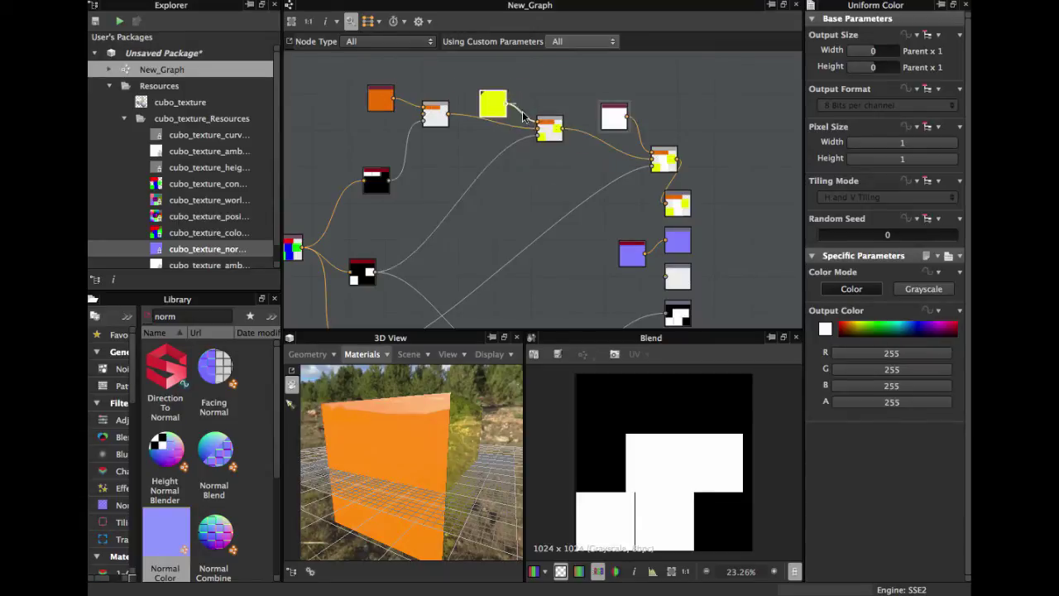
left_click_drag(613, 115, 598, 101)
left_click_drag(664, 156, 633, 133)
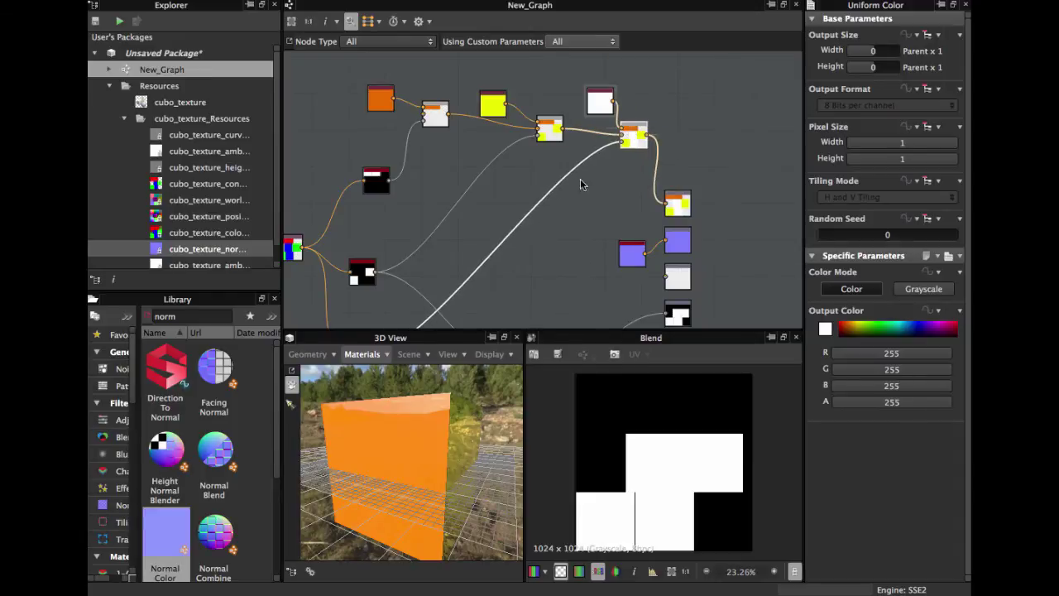
Step: Move the Metallic Blend closer to the two lower masks
middle_click_drag(579, 184, 586, 113)
middle_click_drag(528, 193, 541, 130)
left_click_drag(555, 239, 504, 232)
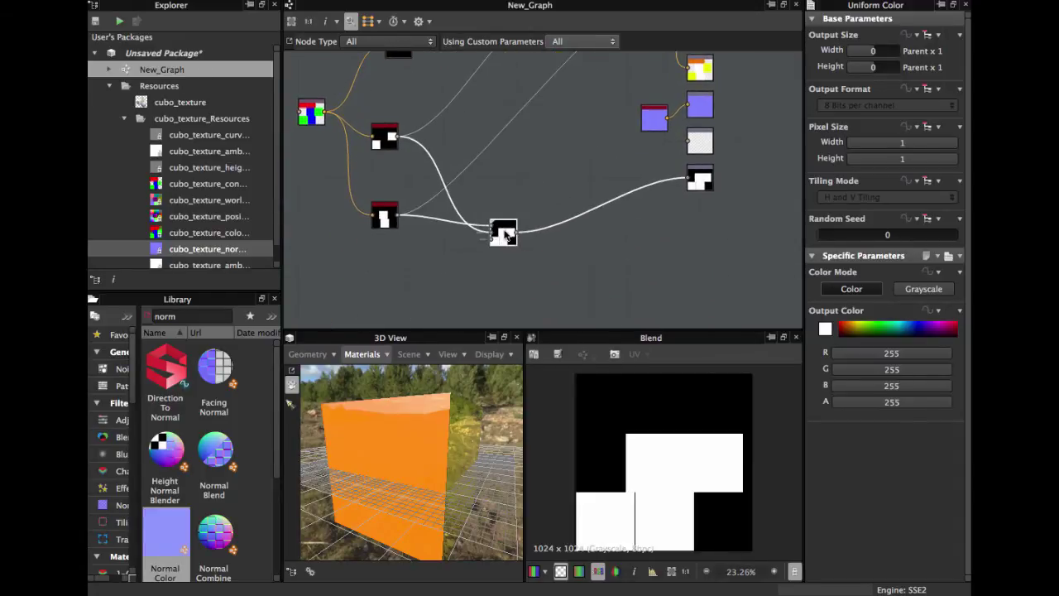
Step: Search the library for "invert" and add an Invert Grayscale node above the Metallic Blend
right_click(536, 192)
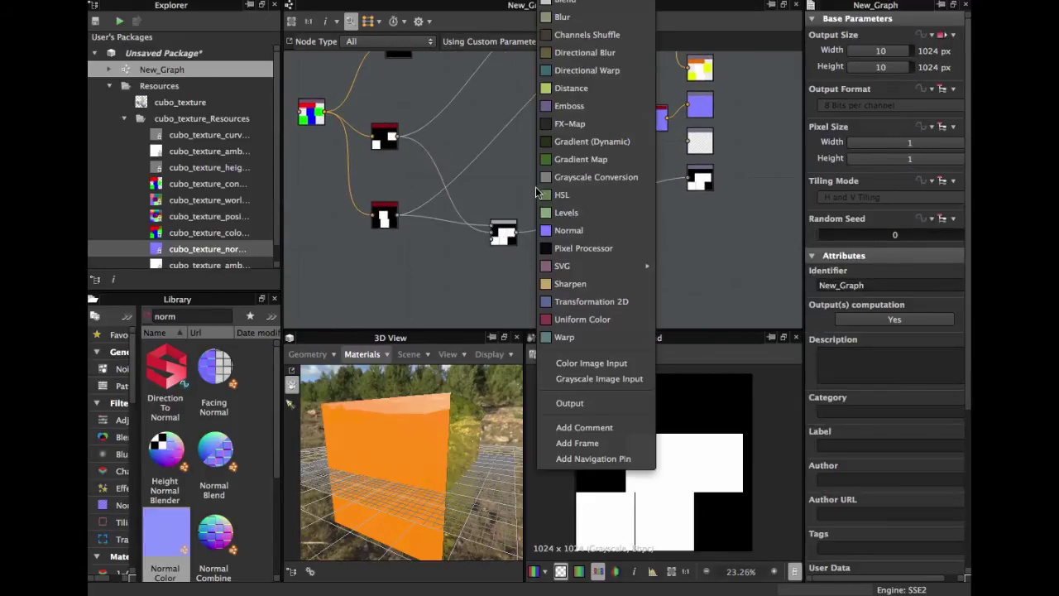
left_click(493, 193)
left_click_drag(186, 317, 138, 315)
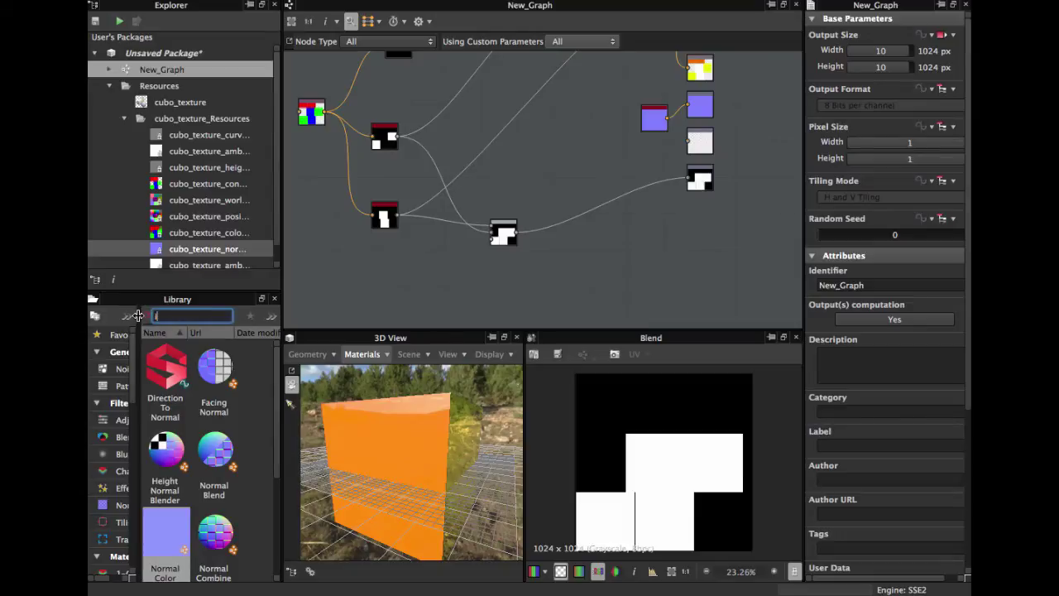
type("invert")
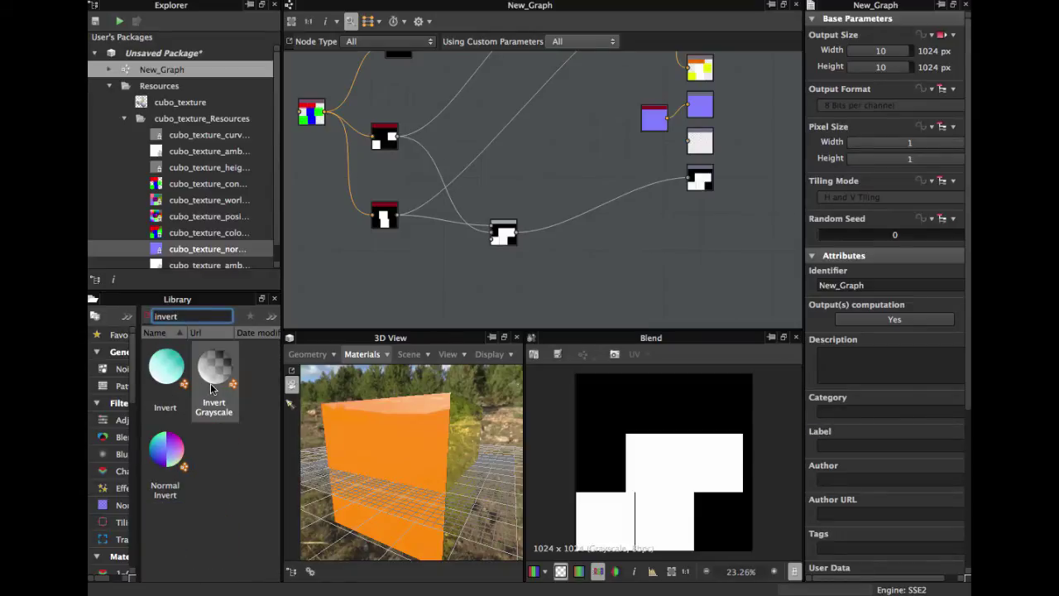
left_click_drag(213, 368, 516, 176)
middle_click_drag(503, 174, 498, 217)
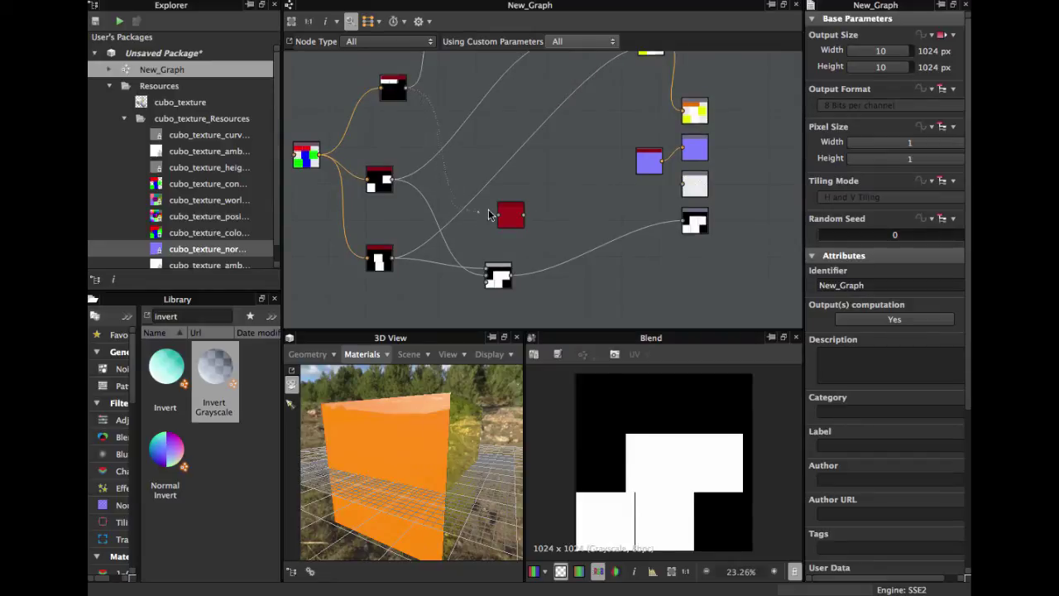
Step: Connect the top Material Selector mask to the Invert Grayscale node and preview the inverted mask
left_click(507, 220)
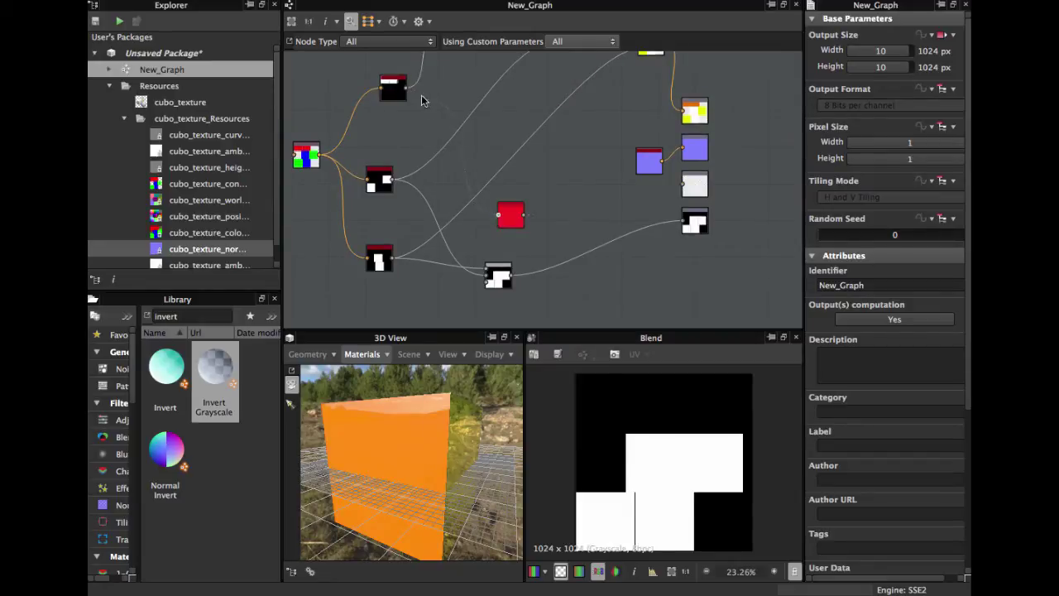
double_click(511, 217)
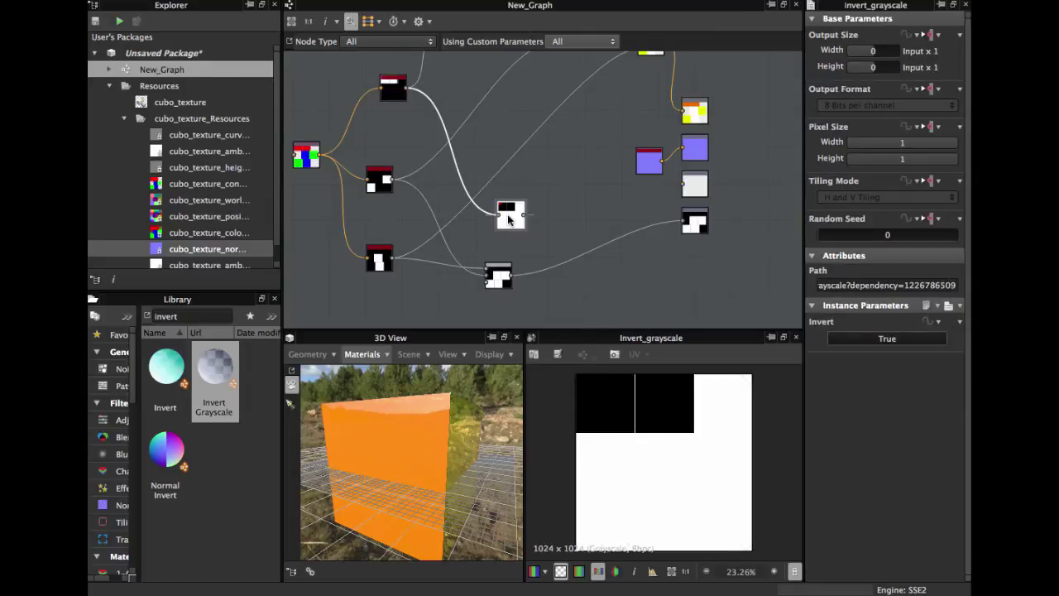
Step: Add a Blend node with Invert Grayscale as its foreground and the Blend of the two lower masks as its background
scroll(511, 217, "up", 3)
middle_click_drag(519, 236, 479, 192)
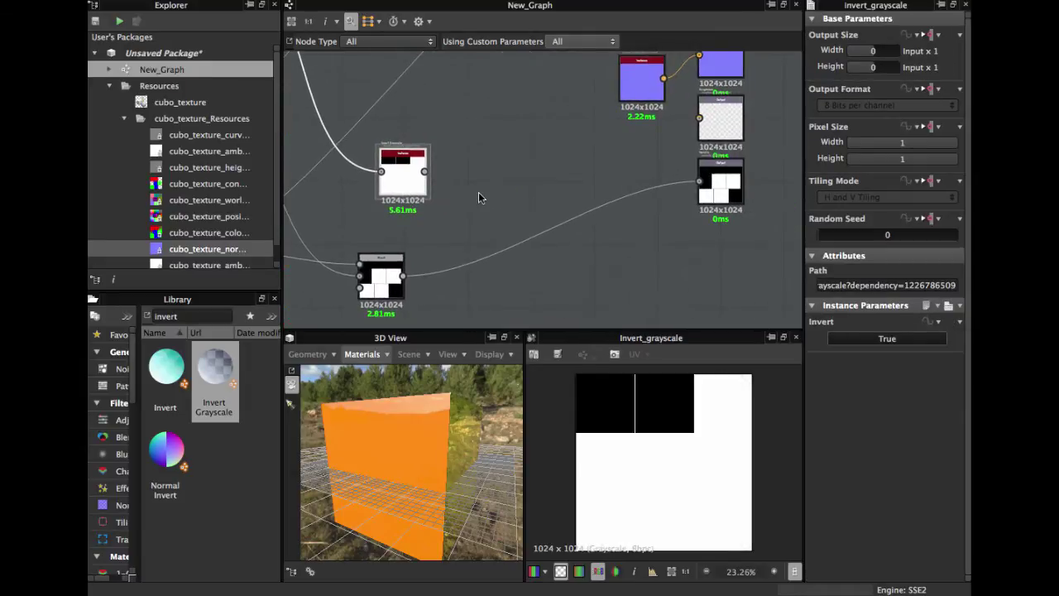
right_click(479, 192)
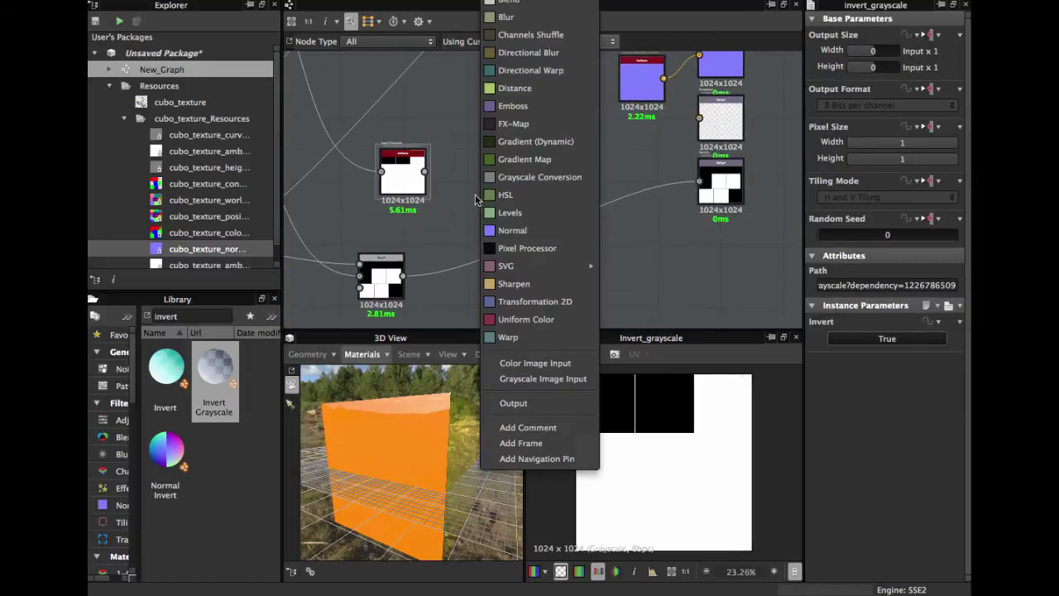
left_click(513, 19)
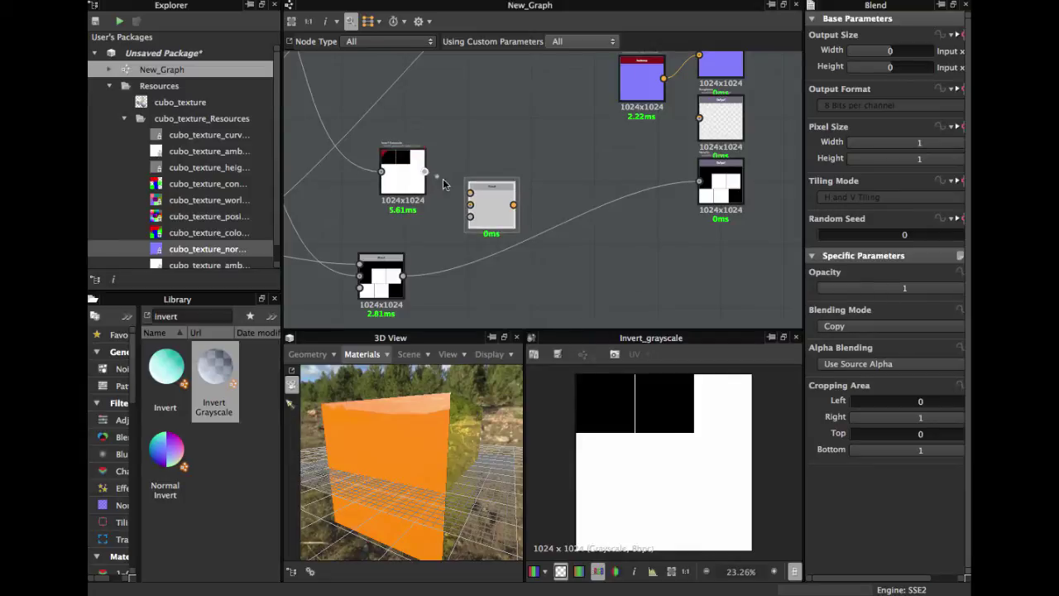
left_click_drag(470, 195, 424, 172)
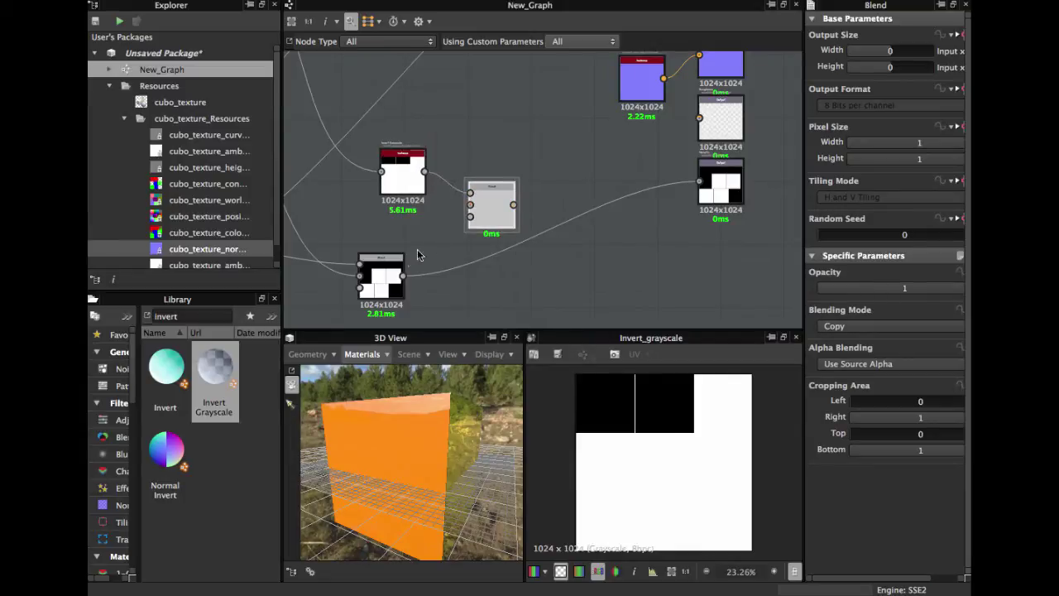
left_click_drag(468, 210, 469, 205)
Step: Set the new Blend's mode to Add (Linear Dodge) and use it instead of the two-mask Blend to feed the Metallic output
double_click(491, 207)
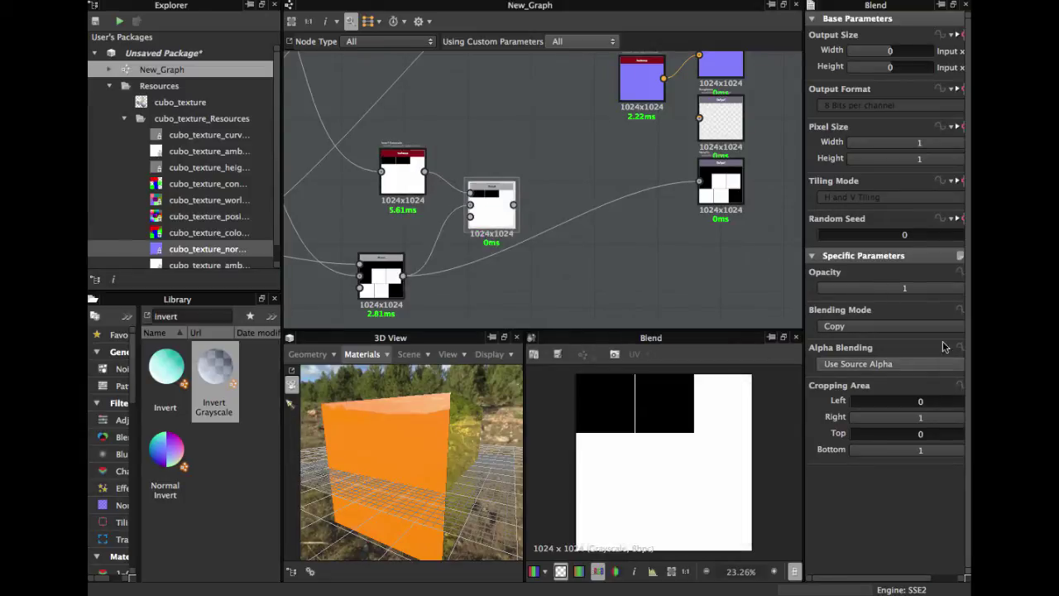
left_click(943, 326)
left_click(950, 340)
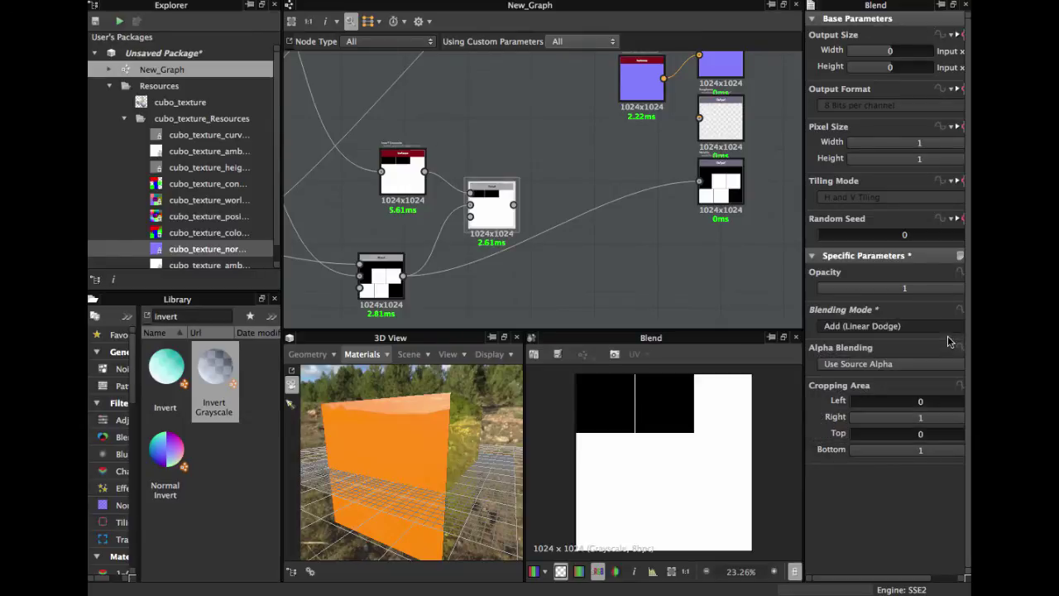
scroll(488, 209, "down", 2)
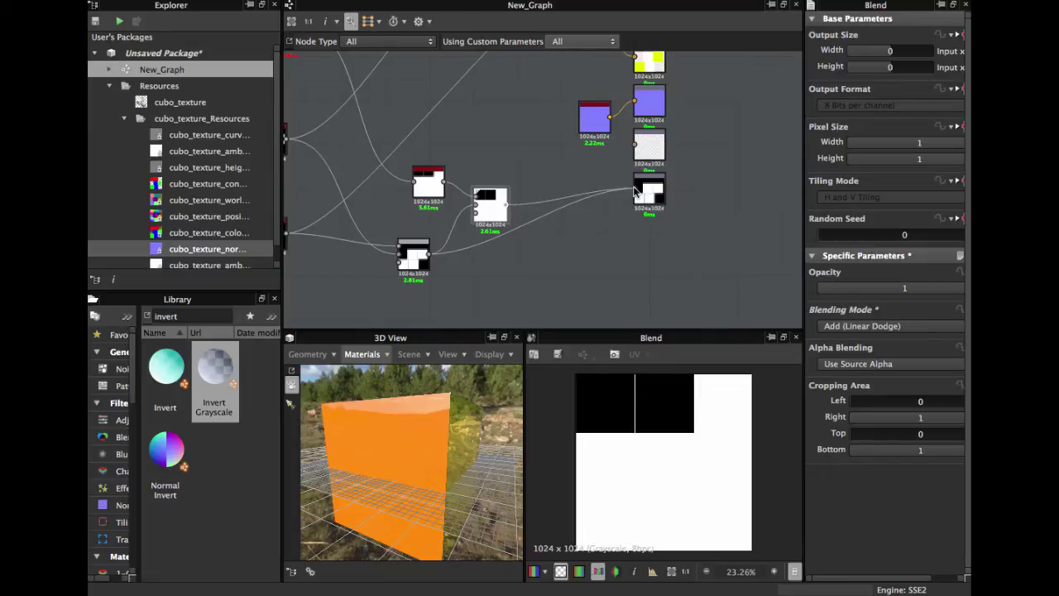
left_click_drag(634, 188, 635, 188)
left_click_drag(378, 432, 472, 453)
Step: Line up the two Metallic Blends in a horizontal row below the Invert Grayscale node
middle_click_drag(468, 175, 485, 243)
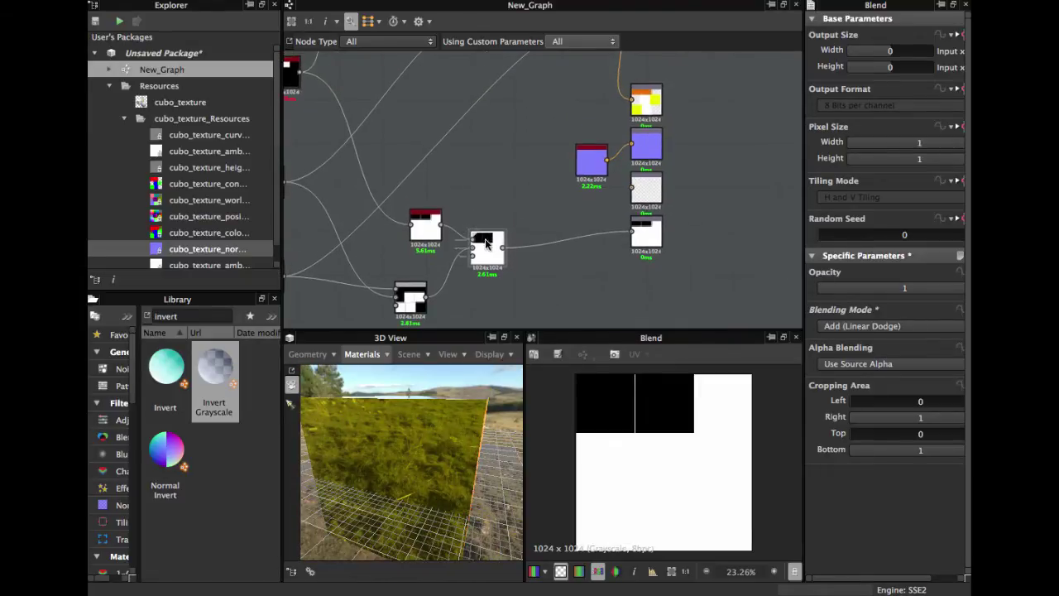
left_click_drag(486, 243, 485, 271)
left_click_drag(402, 294, 396, 271)
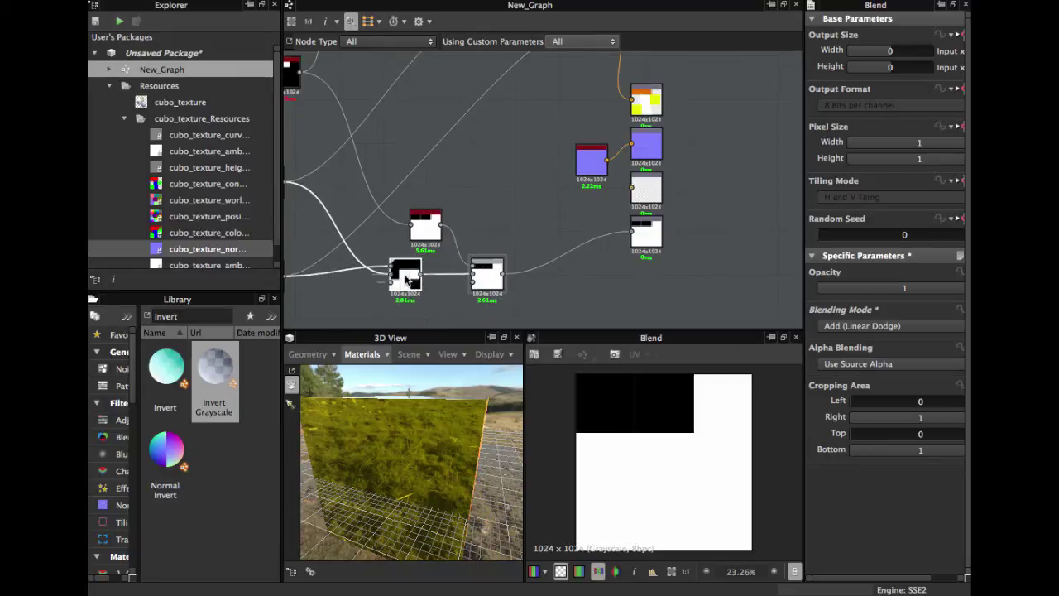
left_click(484, 273)
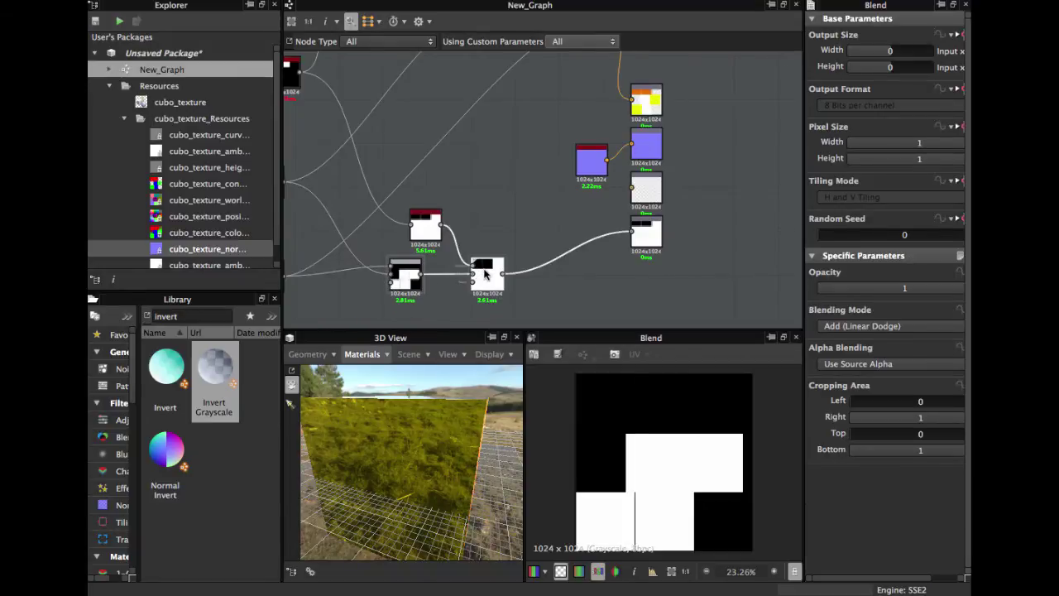
Step: Move the blue Uniform Color that feeds the Normal output upward, away from the lower outputs
scroll(485, 273, "up", 1)
middle_click_drag(484, 189, 480, 261)
left_click_drag(608, 197, 602, 135)
Step: Add another Blend node in the free space between Invert Grayscale and the still unconnected output
middle_click_drag(505, 216, 483, 166)
scroll(516, 197, "down", 2)
left_click(466, 210)
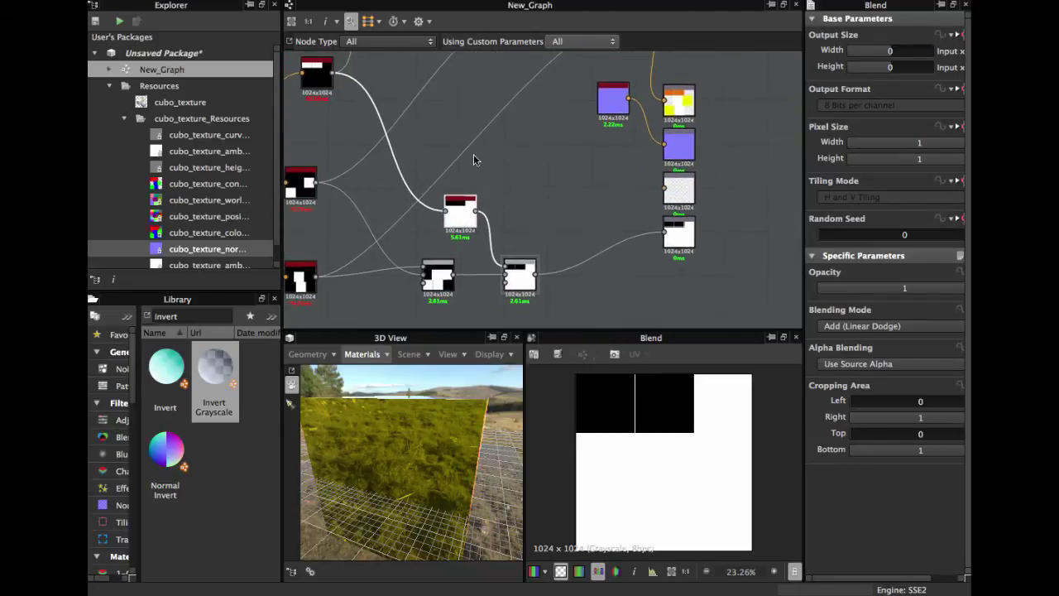
left_click(505, 163)
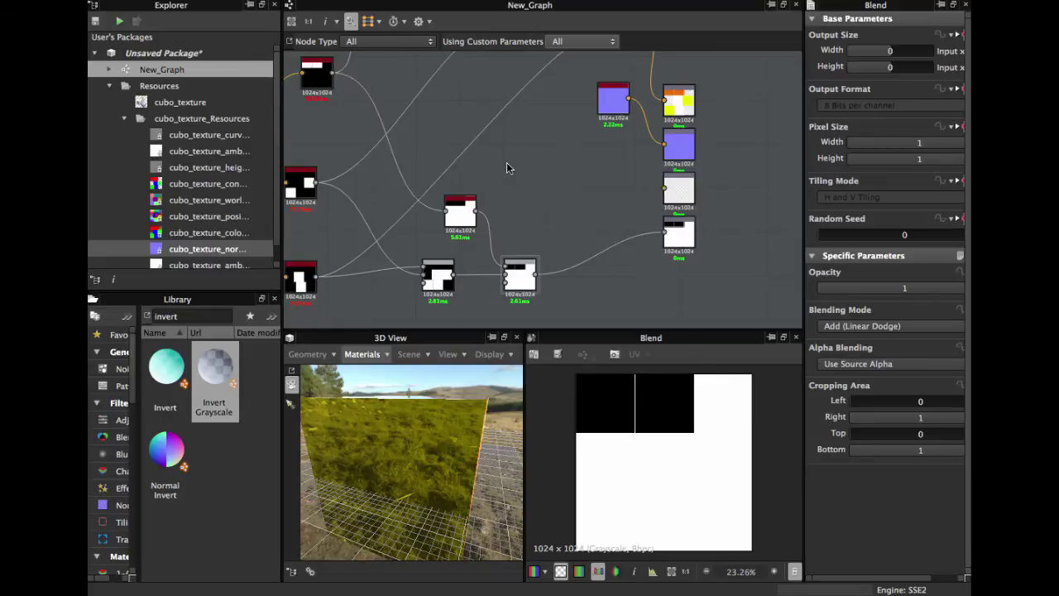
key("space")
left_click(535, 191)
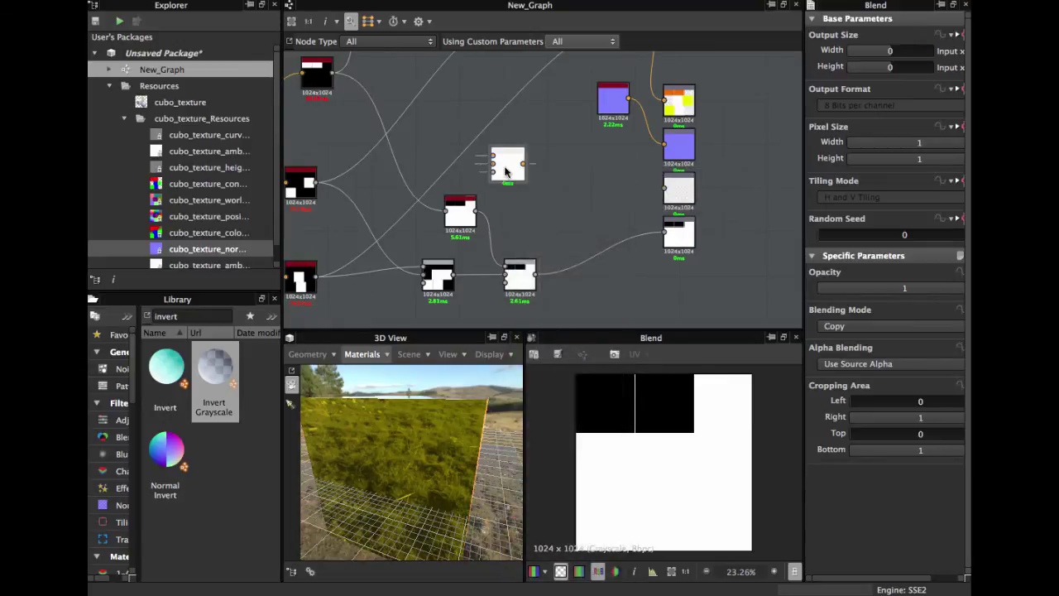
Step: Reposition both Metallic Blends and the Invert Grayscale node further from the outputs for a cleaner layout
left_click_drag(534, 279, 511, 282)
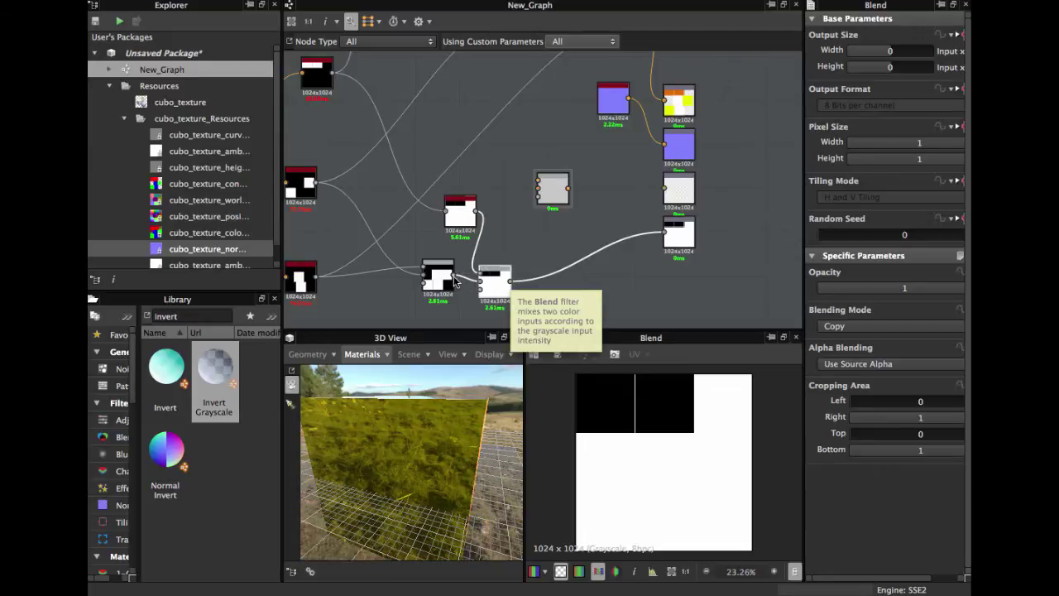
middle_click_drag(437, 301, 454, 266)
left_click_drag(451, 246, 424, 259)
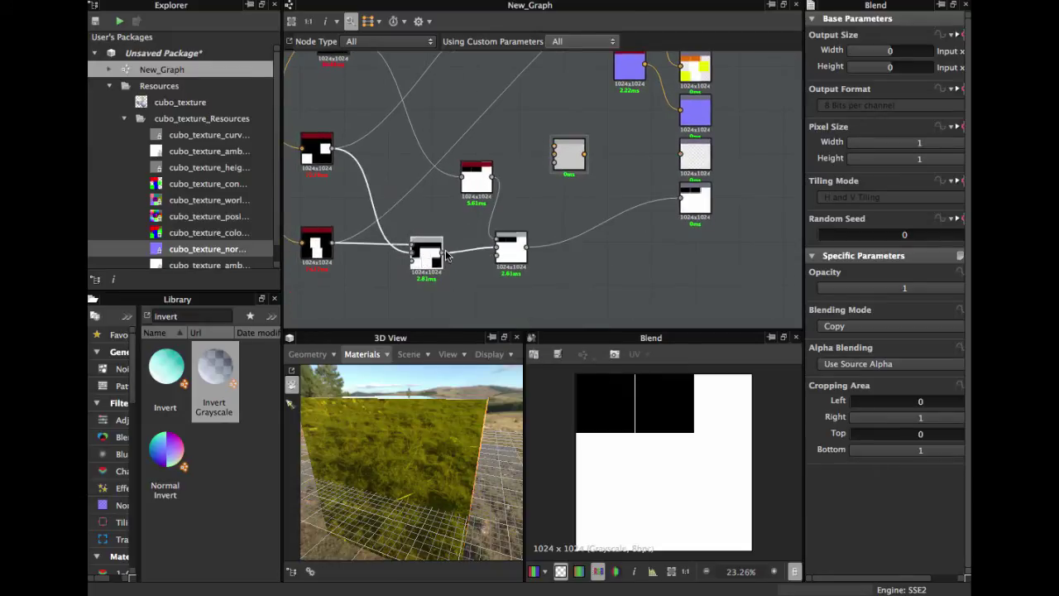
left_click(510, 259)
scroll(510, 253, "up", 2)
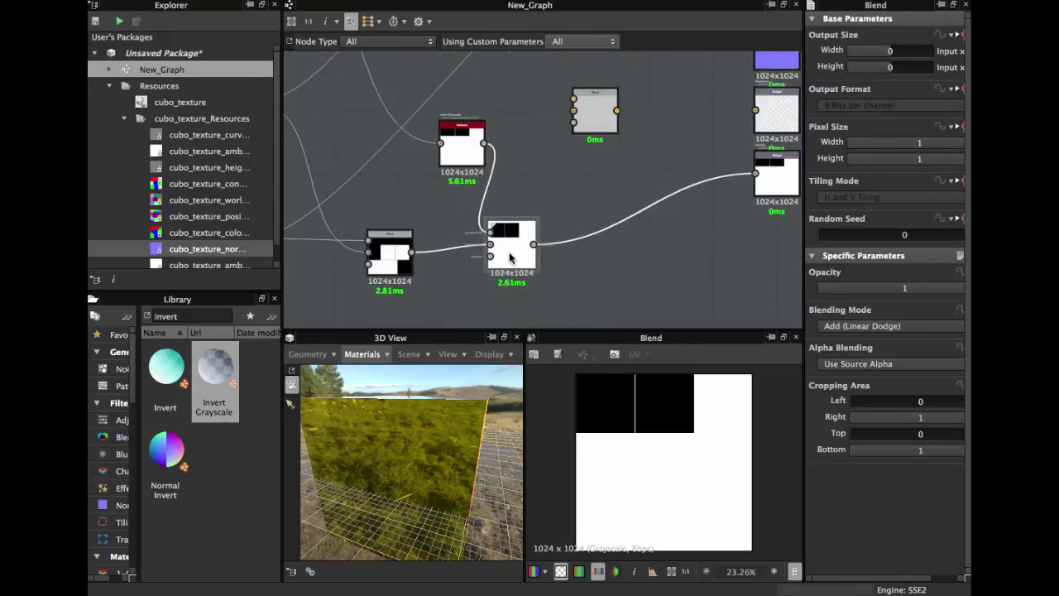
middle_click_drag(509, 252, 511, 290)
left_click_drag(458, 190, 418, 198)
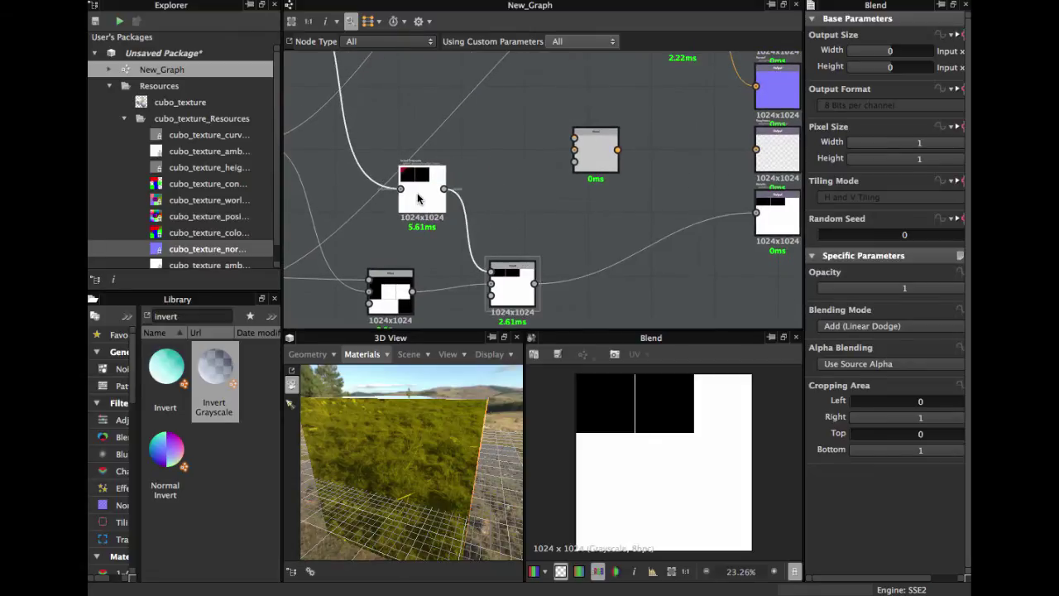
left_click(505, 279)
Step: Examine the colour chain and the output colour of the orange Uniform Color
middle_click_drag(582, 167, 622, 229)
scroll(622, 229, "down", 2)
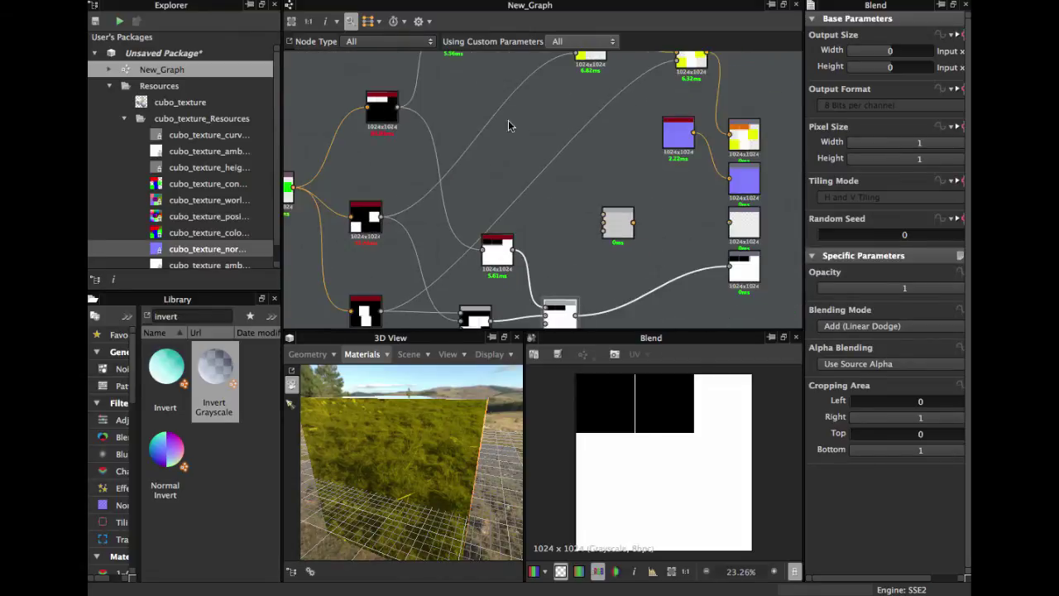
middle_click_drag(508, 125, 500, 179)
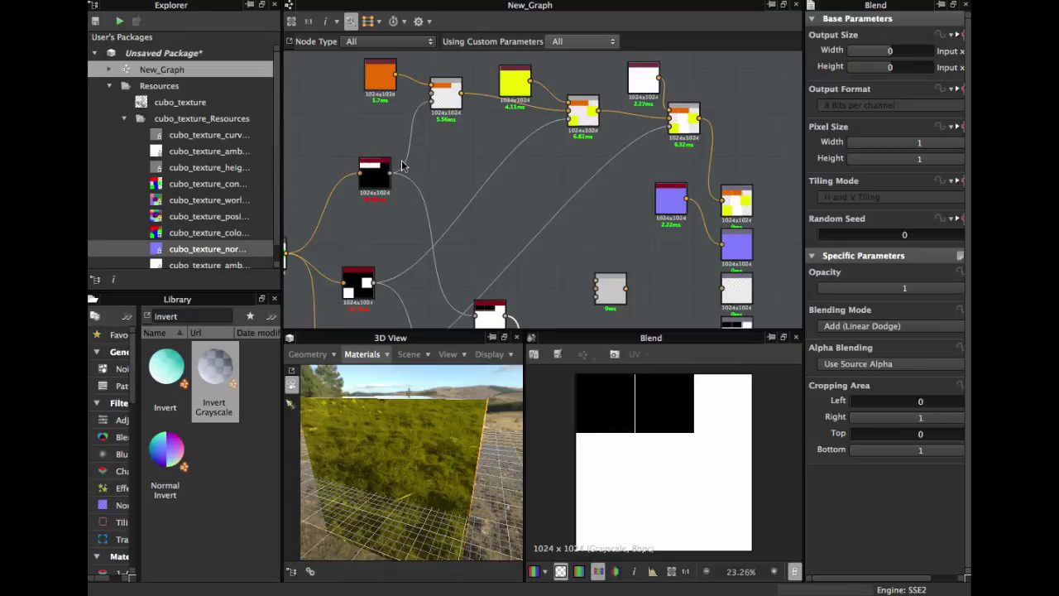
middle_click_drag(524, 167, 523, 152)
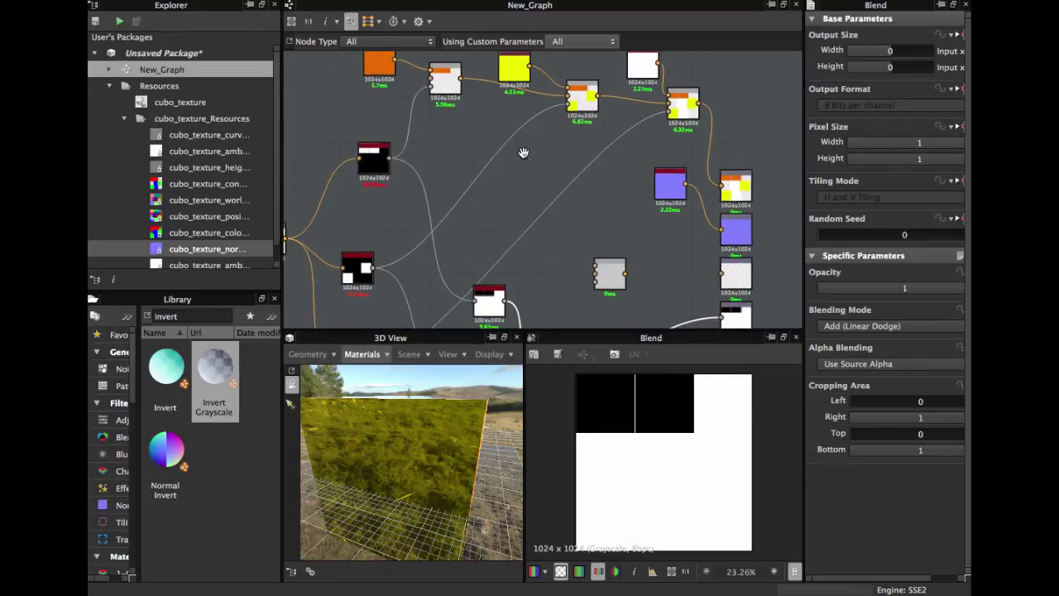
double_click(385, 71)
left_click(824, 331)
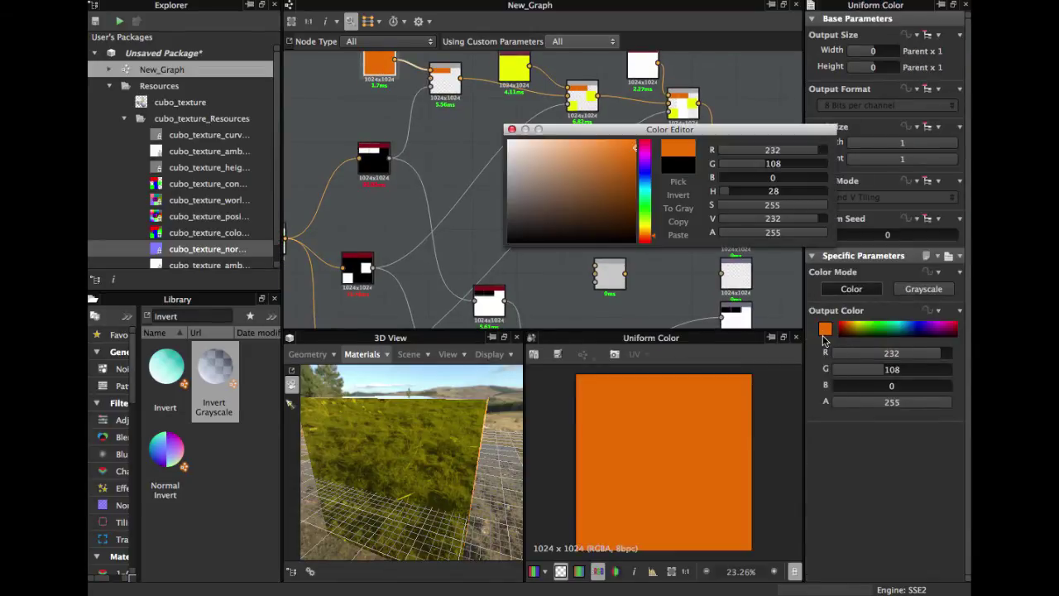
left_click(511, 130)
Step: Examine the mask network and Metallic output, and check the orange side of the cube in the 3D view
scroll(534, 186, "down", 5)
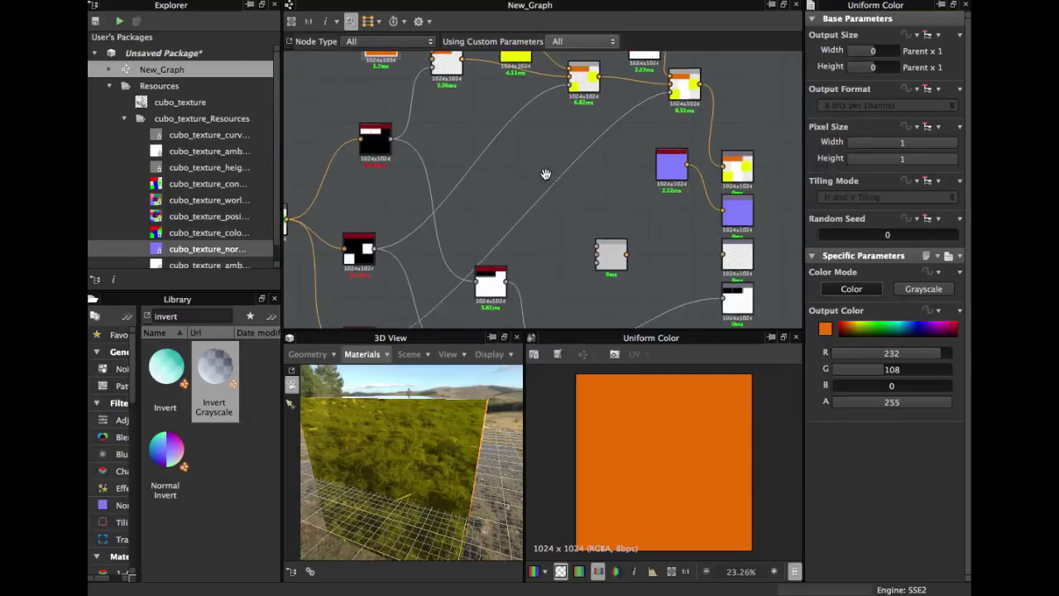
middle_click_drag(484, 161, 533, 281)
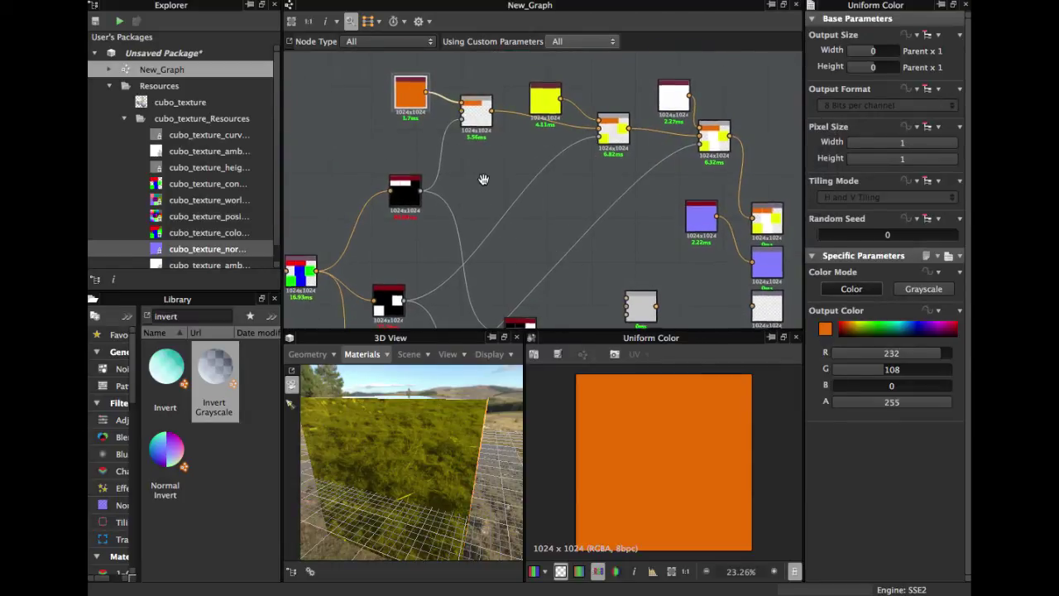
scroll(488, 186, "down", 6)
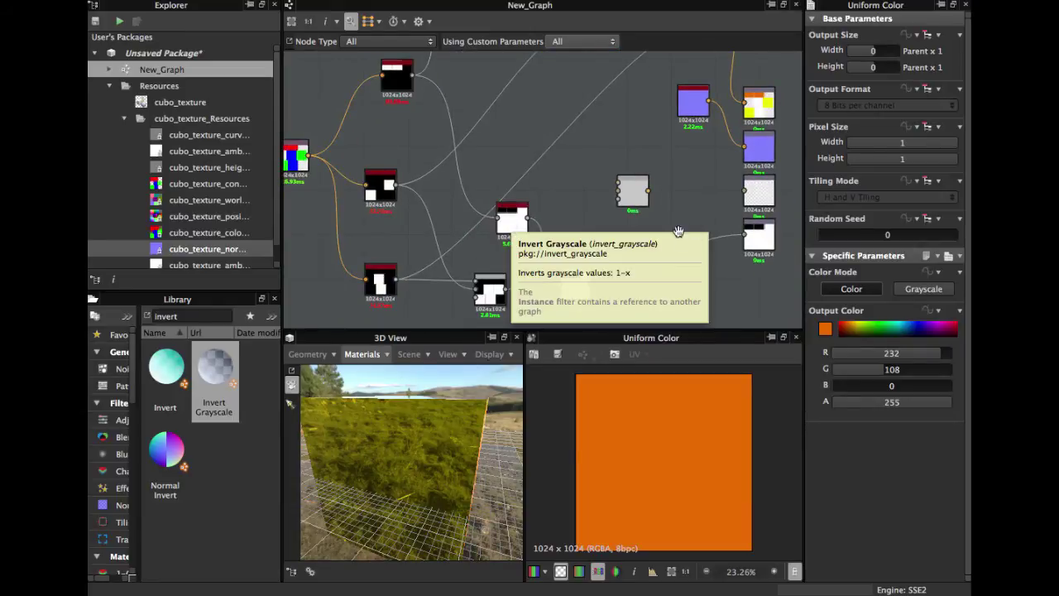
middle_click_drag(678, 231, 508, 225)
scroll(602, 248, "up", 5)
middle_click_drag(521, 176, 522, 196)
scroll(521, 196, "down", 3)
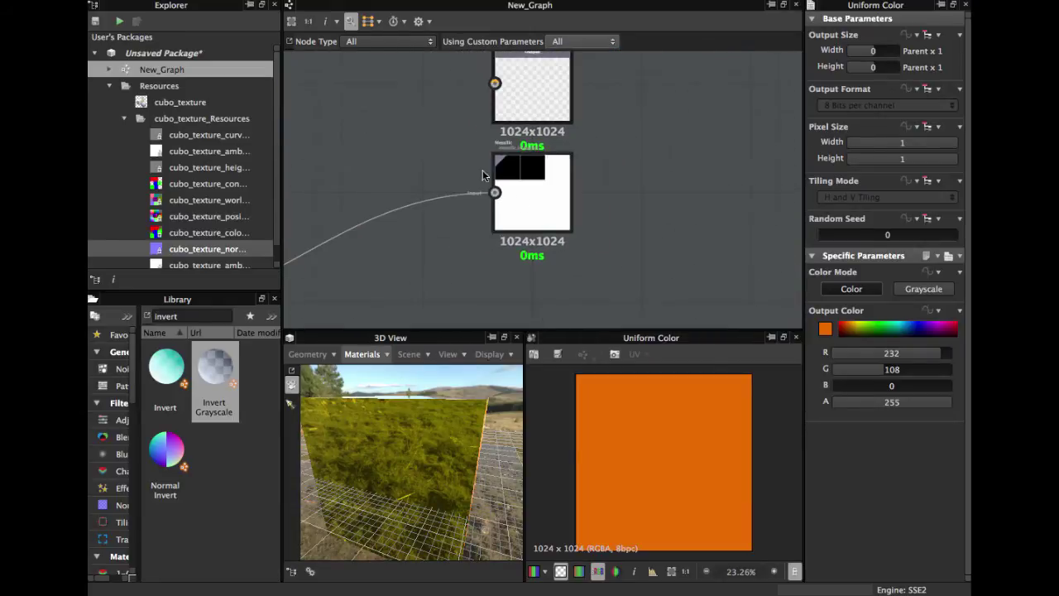
middle_click_drag(395, 134, 559, 221)
scroll(577, 175, "down", 3)
scroll(602, 200, "down", 2)
left_click_drag(402, 474, 418, 406)
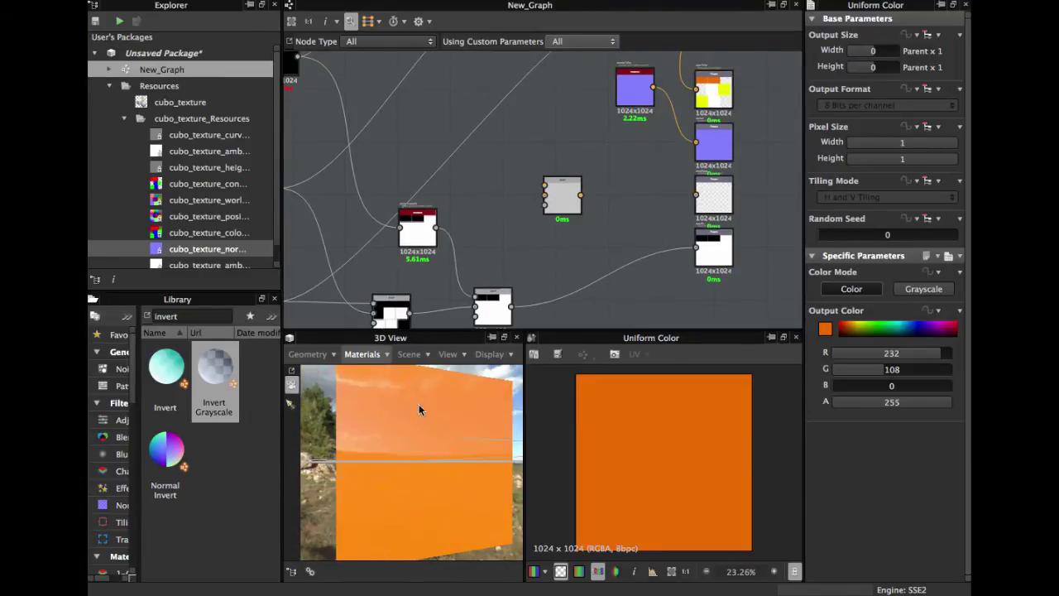
Step: Connect the top mask to the unconnected Blend's foreground and the Blend of the two lower masks to its background
middle_click_drag(504, 297, 519, 336)
middle_click_drag(496, 181, 514, 192)
scroll(516, 212, "down", 3)
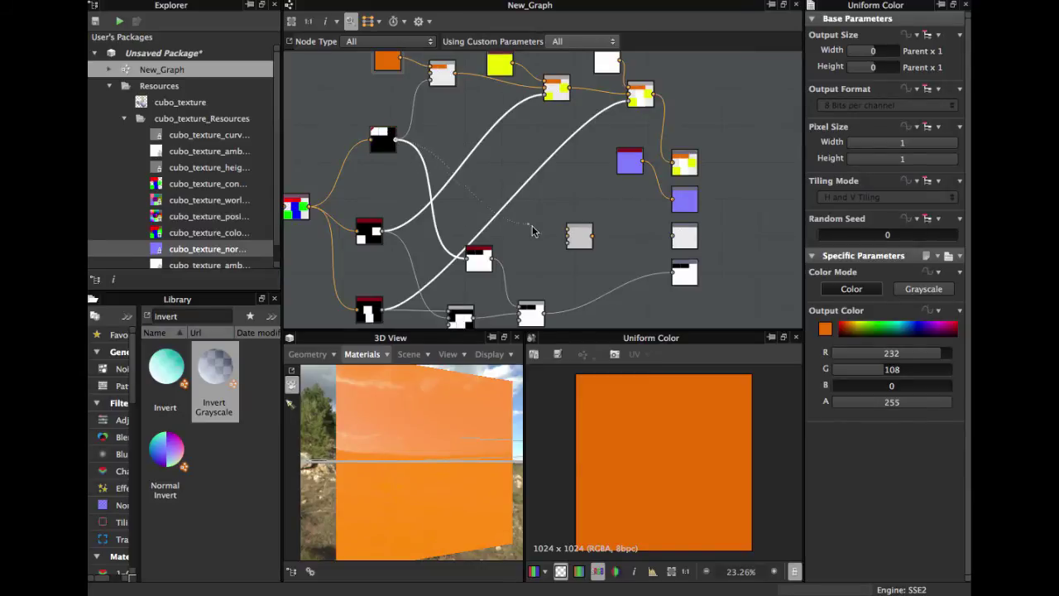
scroll(568, 238, "up", 2)
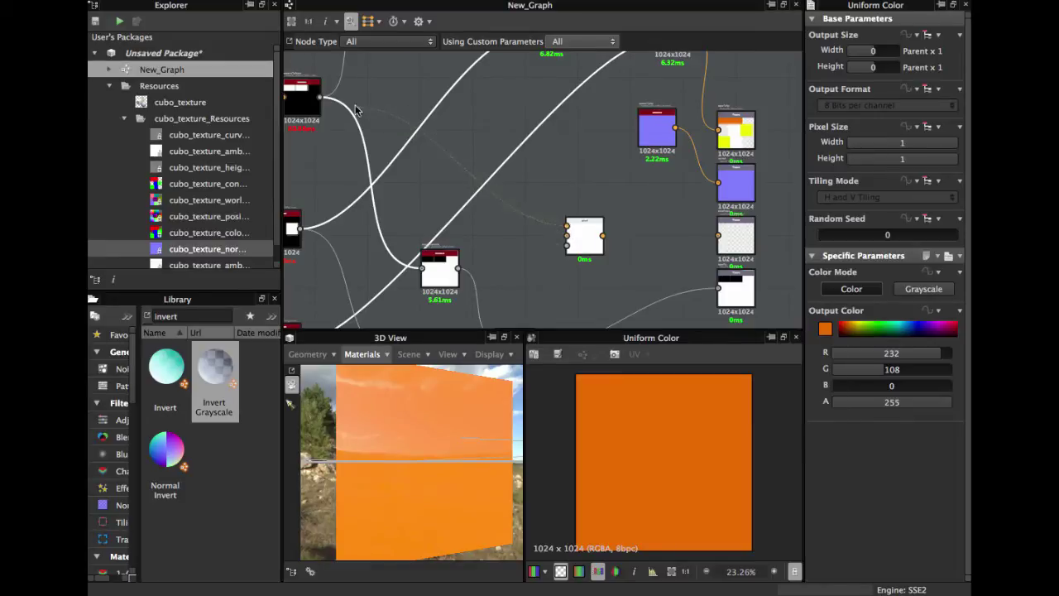
left_click_drag(321, 97, 566, 225)
middle_click_drag(539, 226, 508, 184)
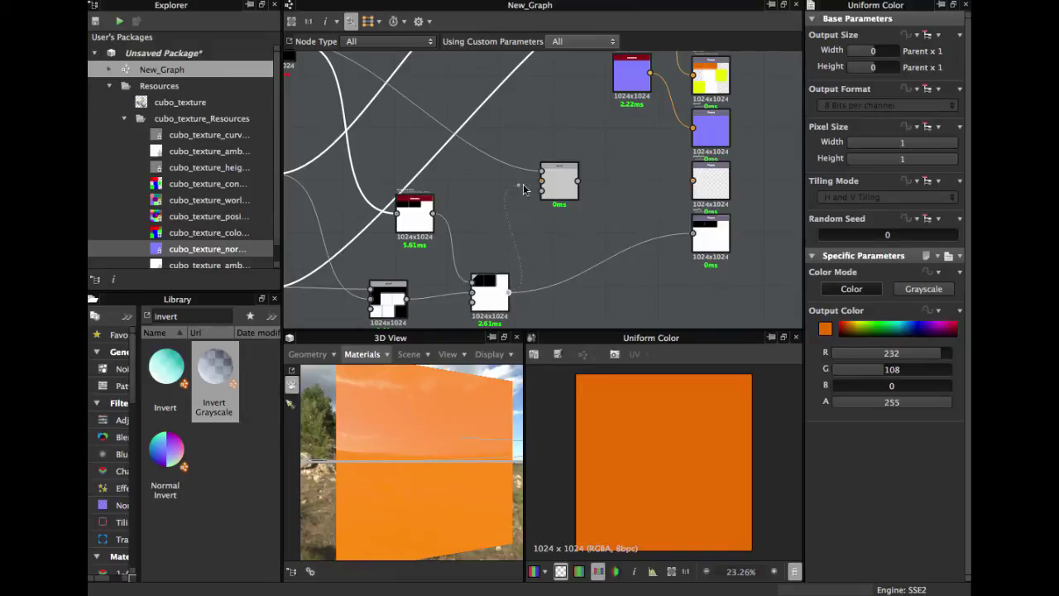
left_click(540, 185)
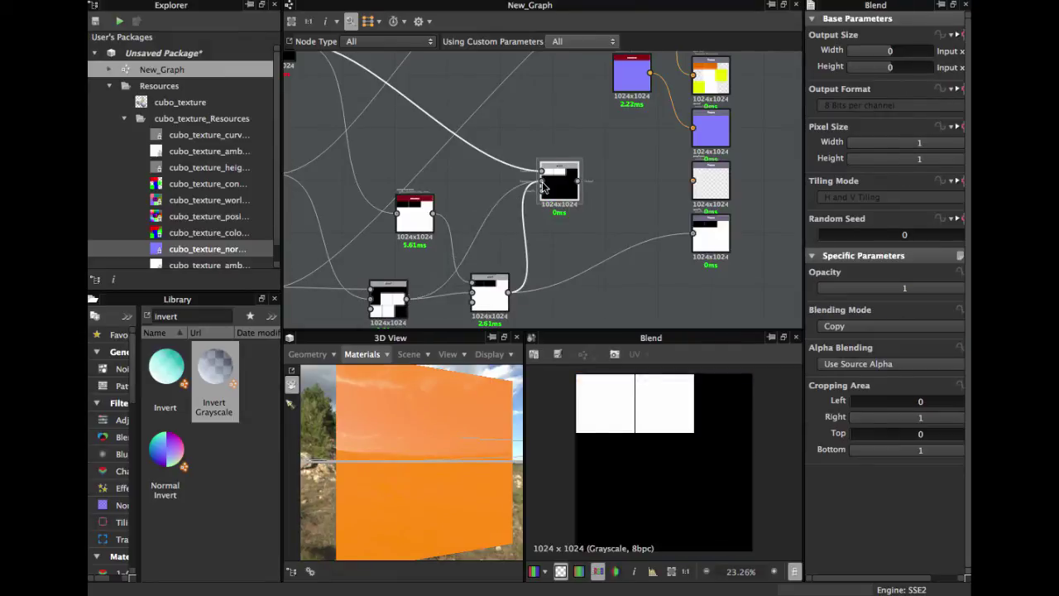
left_click_drag(542, 181, 543, 181)
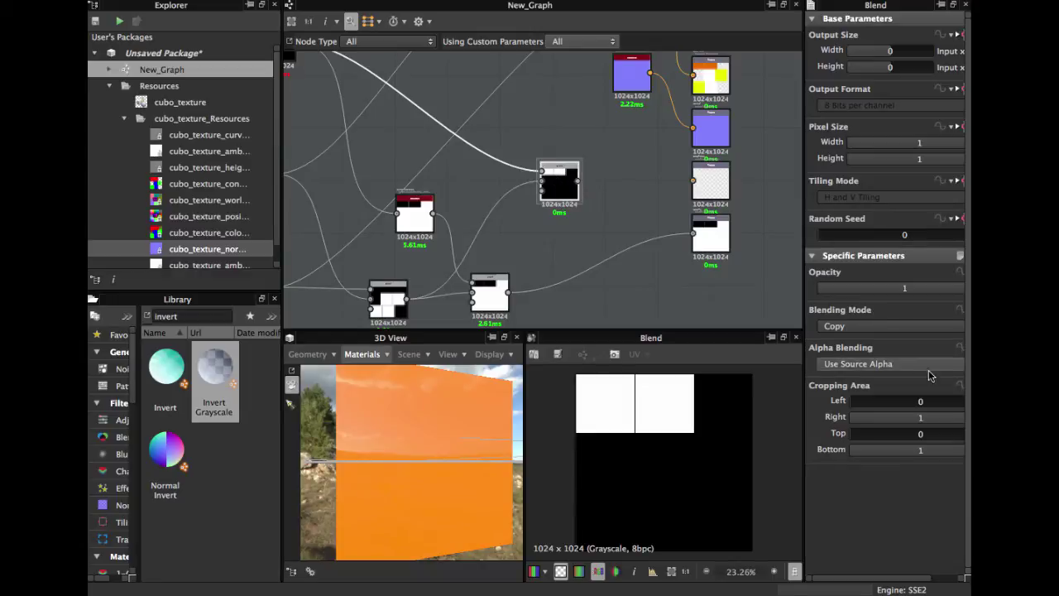
Step: Set the blending mode of the Blend combining all three masks to Add (Linear Dodge)
left_click(953, 327)
left_click(950, 340)
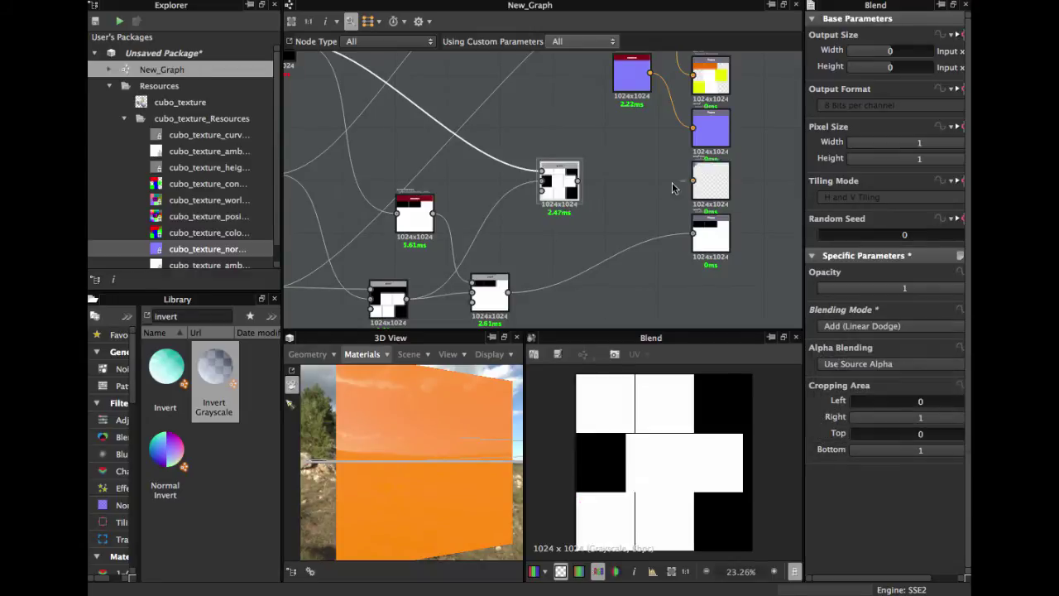
scroll(589, 196, "up", 3)
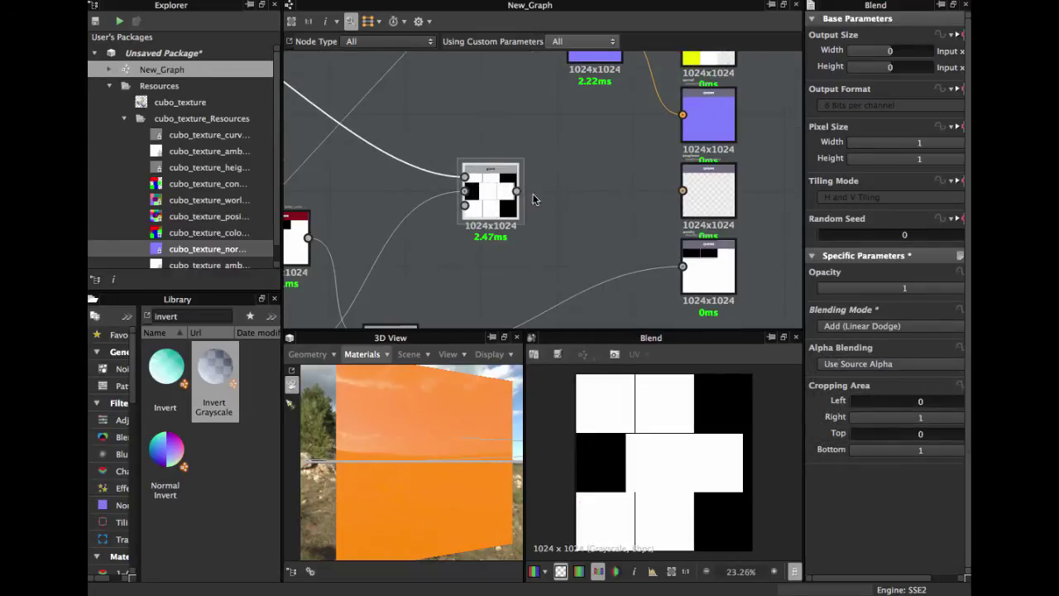
Step: Connect the Blend combining all three masks to the Roughness output and check the orange side of the cube in the 3D view
left_click_drag(517, 191, 685, 195)
scroll(477, 411, "down", 3)
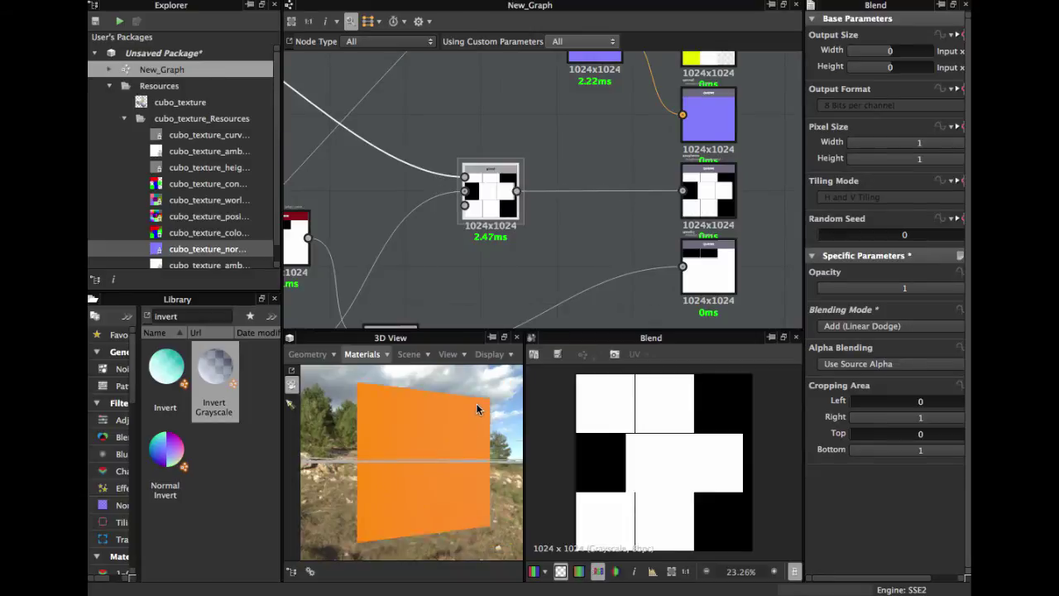
left_click_drag(478, 411, 333, 356)
scroll(412, 480, "up", 2)
scroll(402, 468, "up", 4)
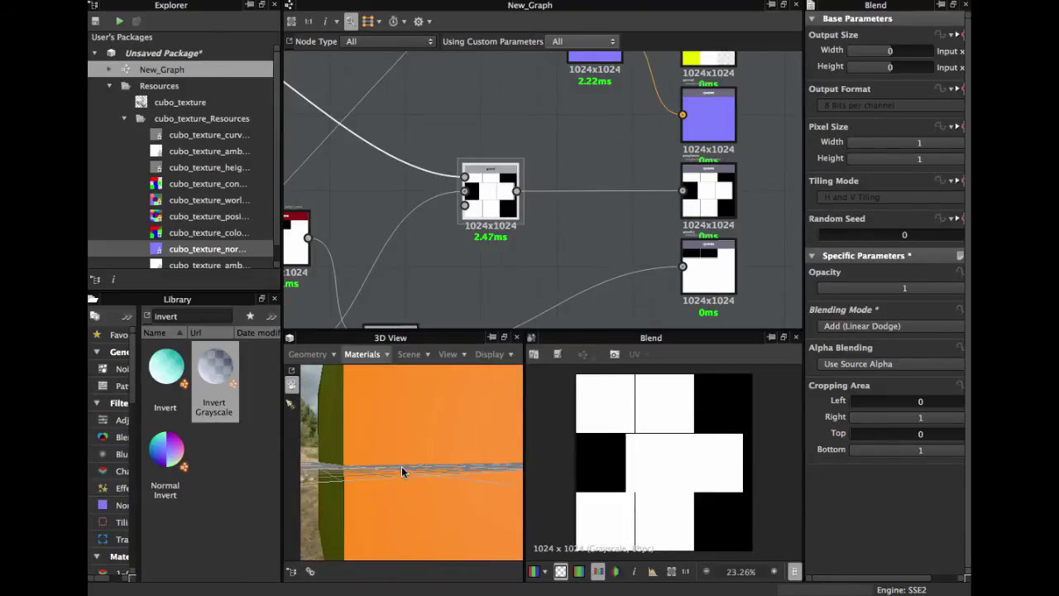
left_click_drag(402, 468, 369, 459)
scroll(558, 186, "down", 4)
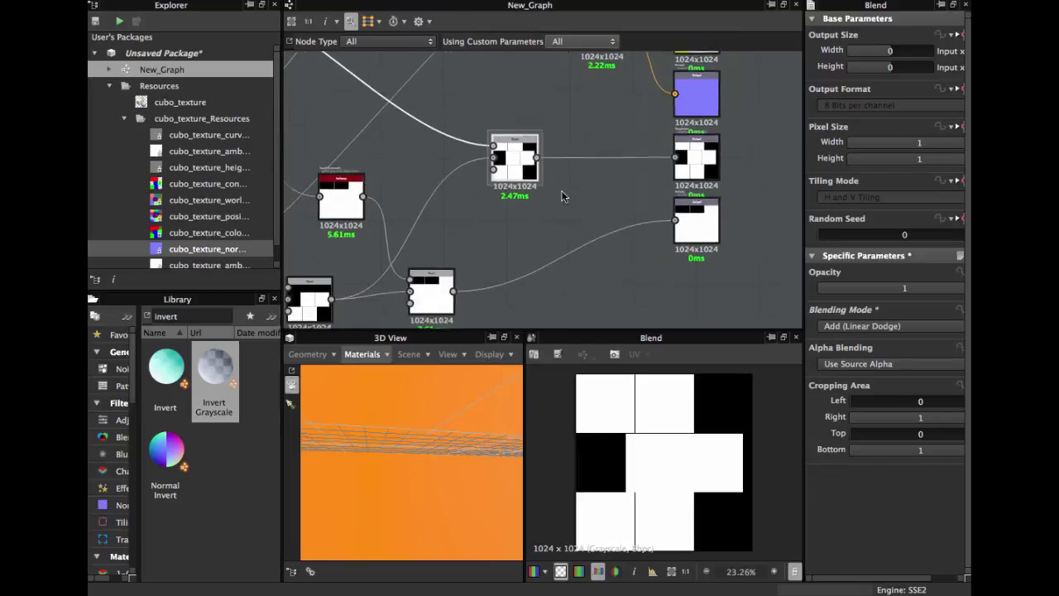
Step: Move the two lower Blend nodes down to make room beside the Invert Grayscale node
scroll(563, 200, "up", 1)
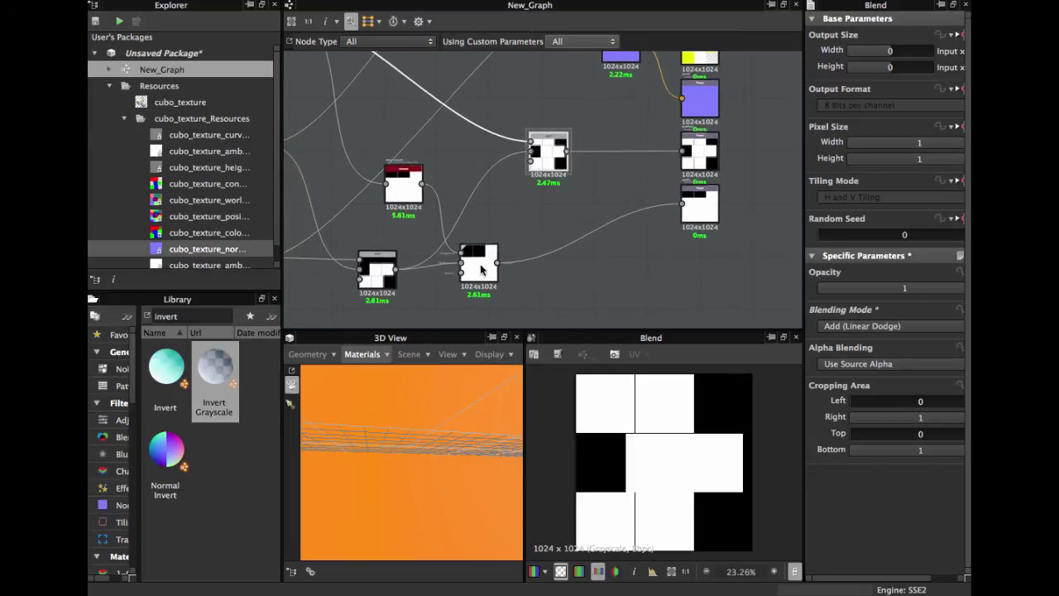
left_click_drag(481, 271, 475, 275)
middle_click_drag(472, 260, 515, 251)
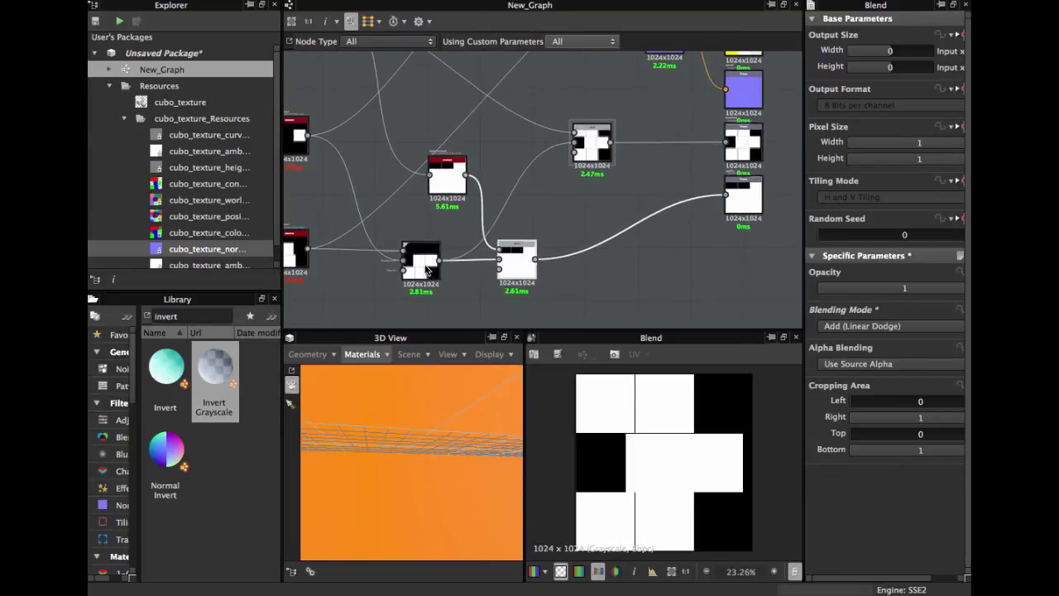
left_click_drag(424, 265, 411, 272)
left_click_drag(512, 265, 508, 300)
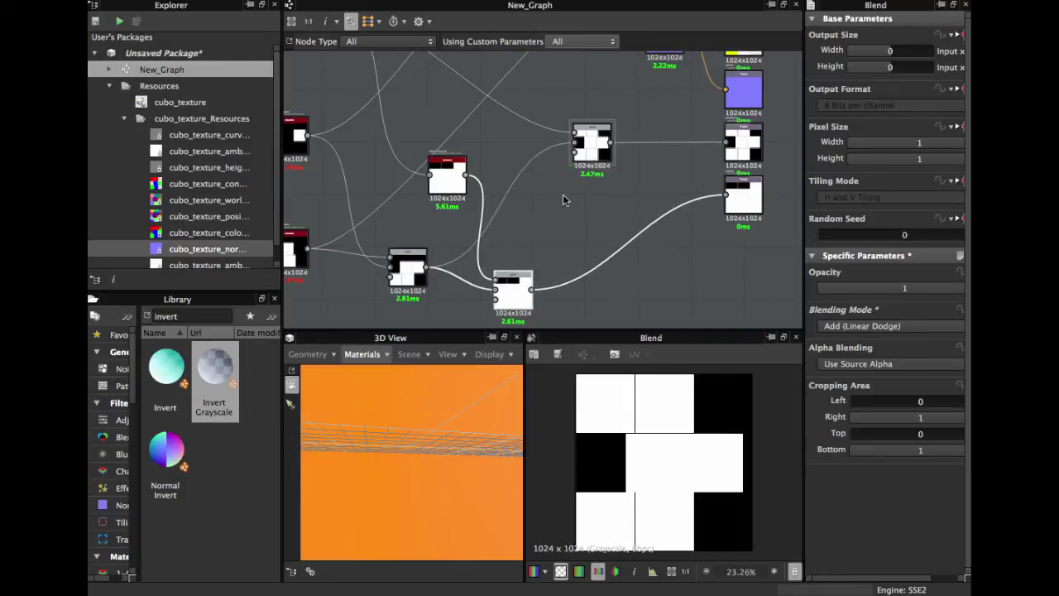
Step: Duplicate the Invert Grayscale node, insert it between the lower masks' Blend and the Roughness Blend's background, and check the cube
left_click(432, 177)
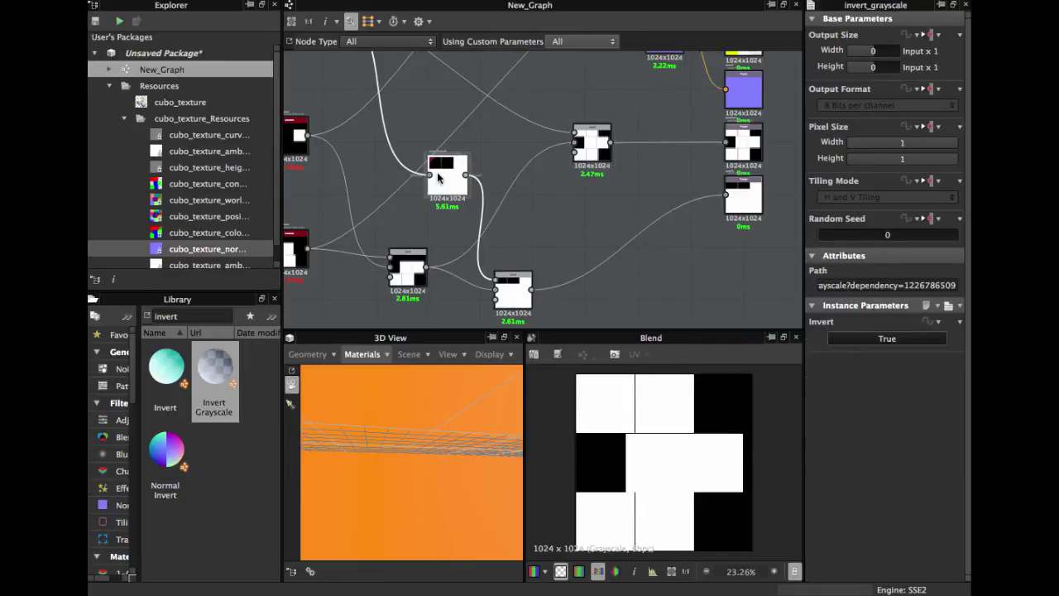
key("super+d")
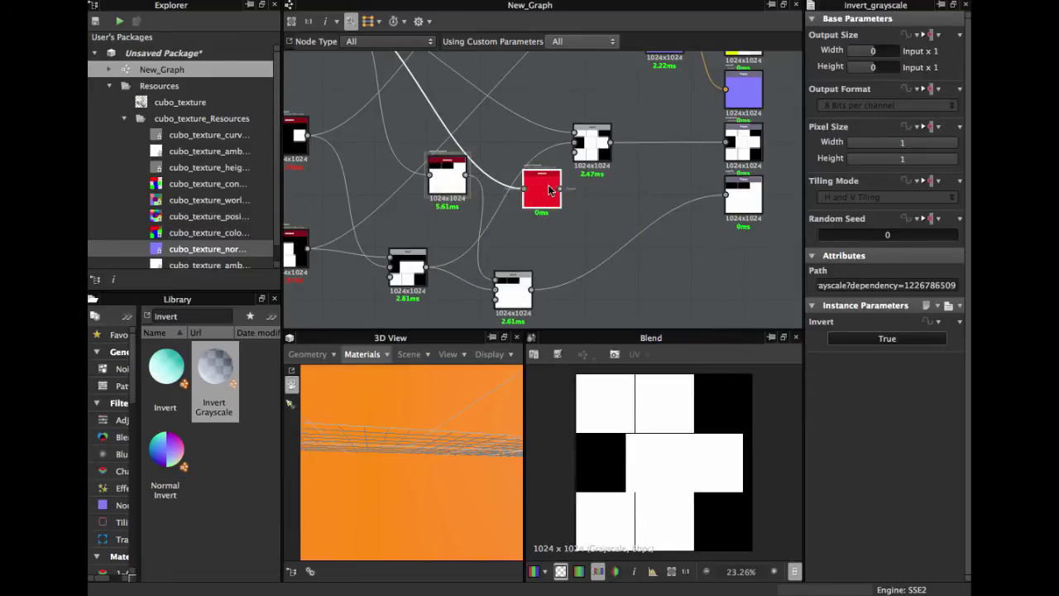
left_click_drag(550, 189, 532, 216)
double_click(538, 212)
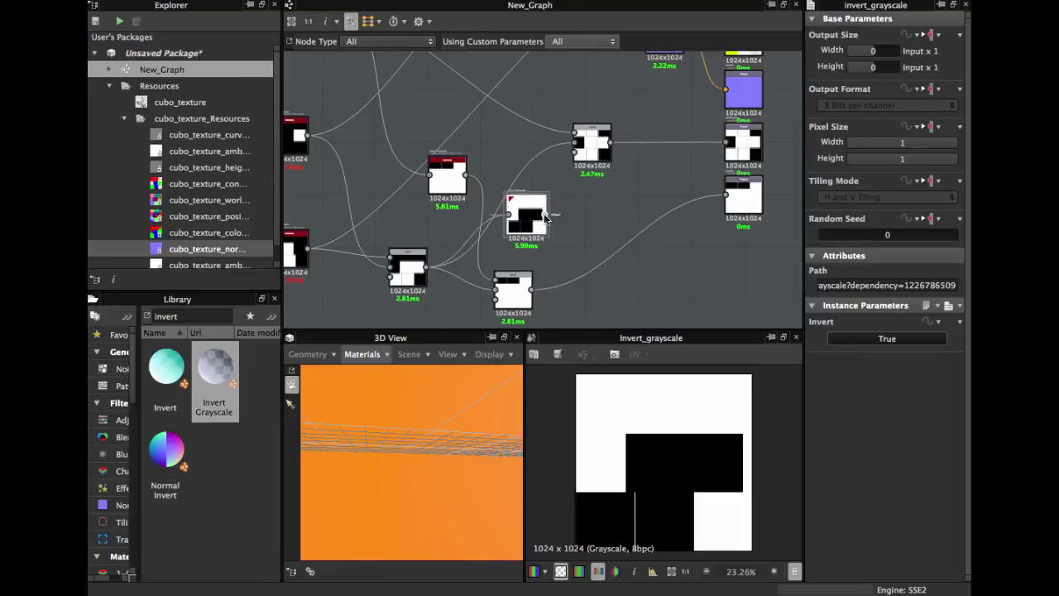
left_click_drag(567, 141, 574, 143)
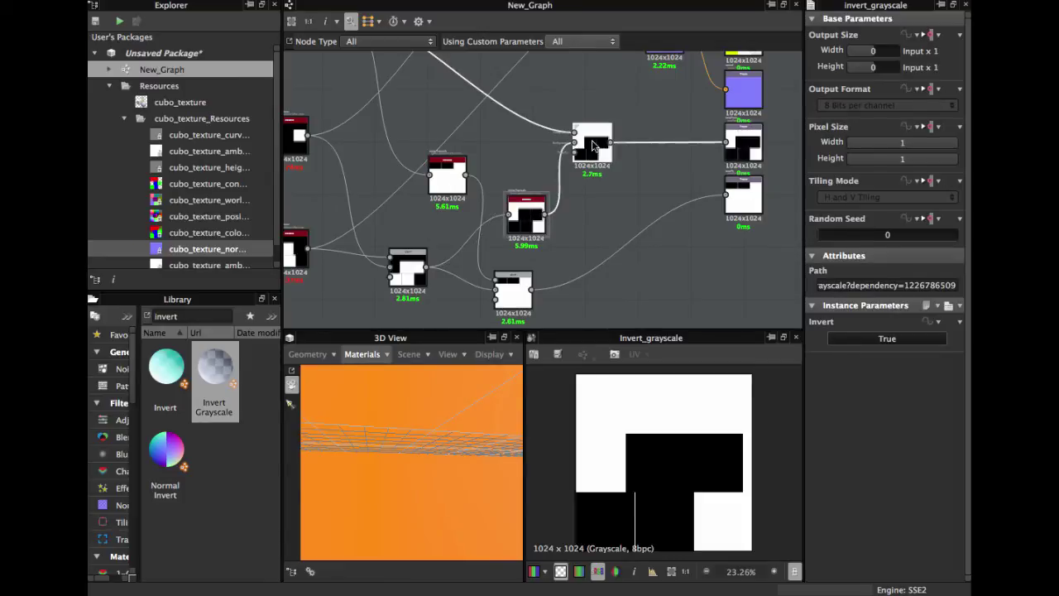
double_click(592, 140)
scroll(462, 454, "down", 5)
left_click_drag(446, 452, 434, 330)
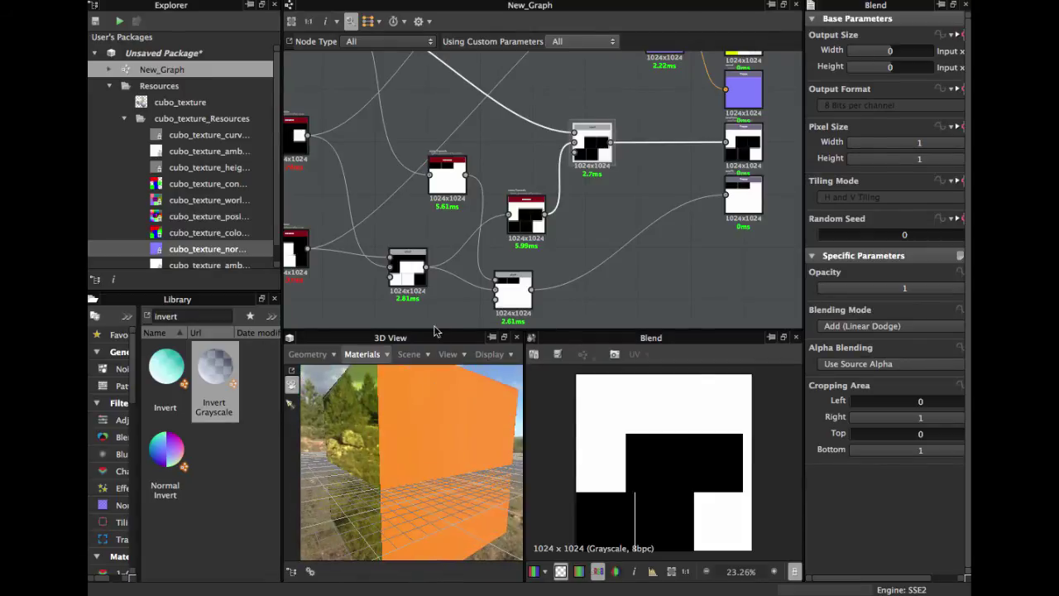
Step: Shift the colour map bitmap, the three mask nodes and the two lower Blends to the left of the graph
scroll(548, 178, "down", 2)
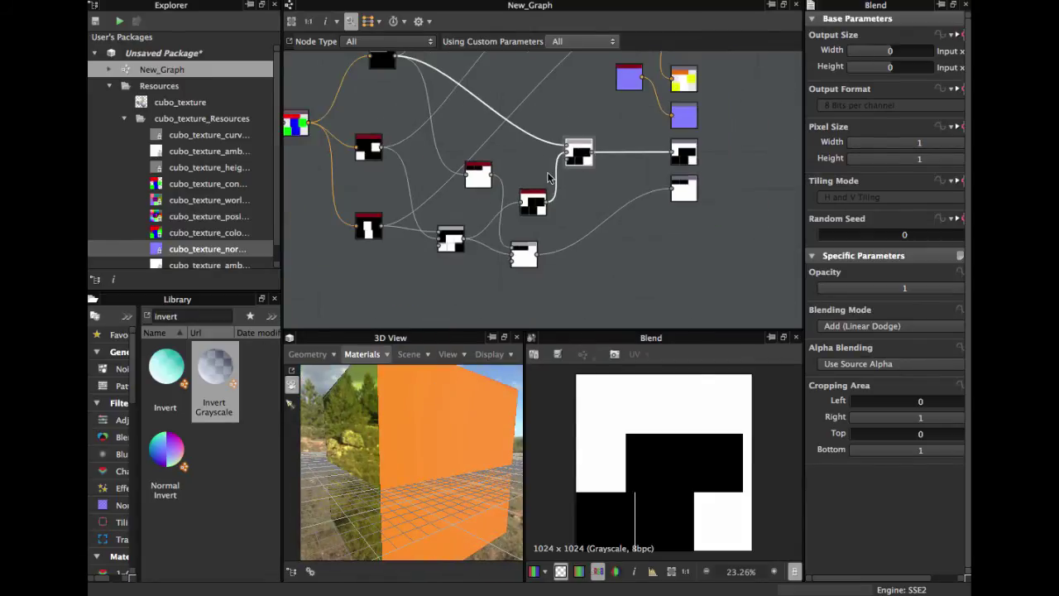
scroll(546, 186, "down", 3)
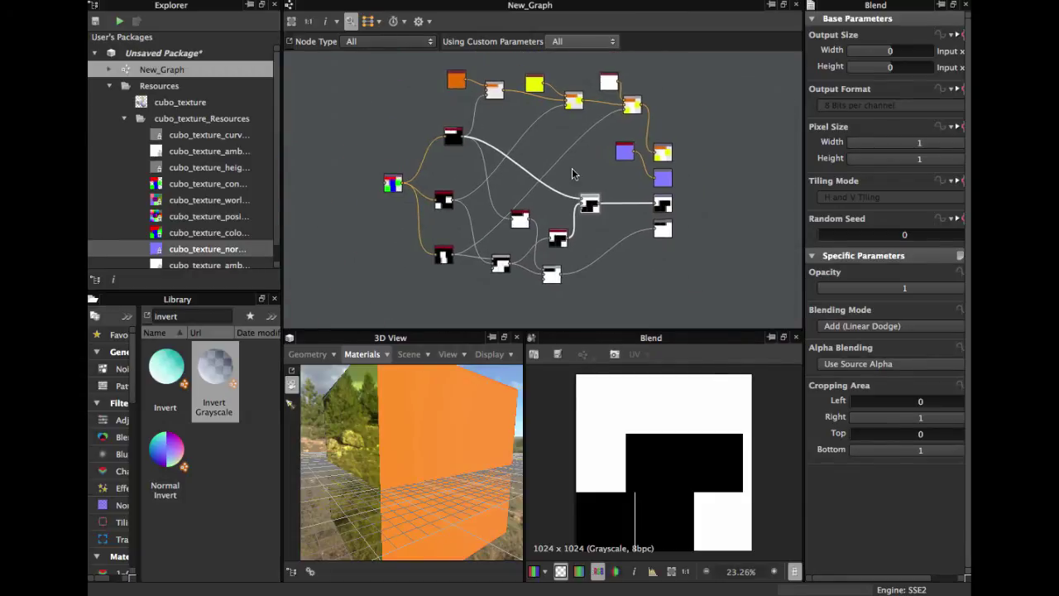
left_click_drag(393, 189, 335, 196)
left_click_drag(444, 201, 400, 210)
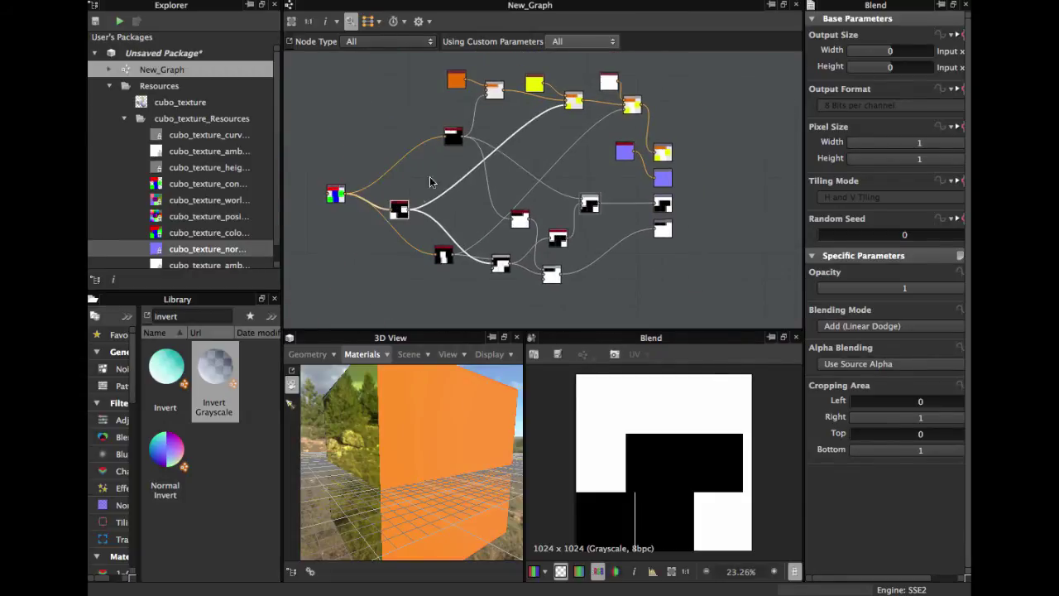
left_click_drag(454, 135, 406, 136)
left_click_drag(439, 257, 394, 263)
left_click_drag(498, 264, 446, 264)
left_click_drag(543, 274, 500, 269)
Step: Reposition the two Invert Grayscale nodes and the Normal Color node to tidy the space before the outputs
scroll(501, 268, "up", 2)
left_click_drag(520, 195, 470, 205)
left_click_drag(580, 229, 570, 192)
left_click_drag(471, 202, 463, 231)
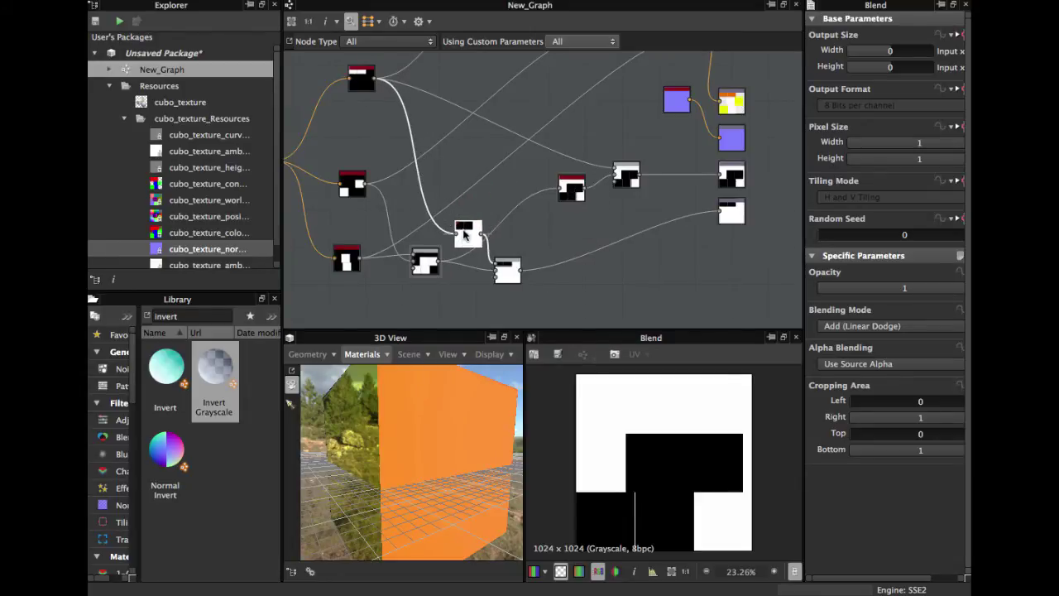
middle_click_drag(565, 186, 559, 216)
left_click_drag(559, 213, 559, 207)
scroll(559, 216, "down", 1)
middle_click_drag(559, 217, 551, 247)
left_click_drag(643, 179, 637, 199)
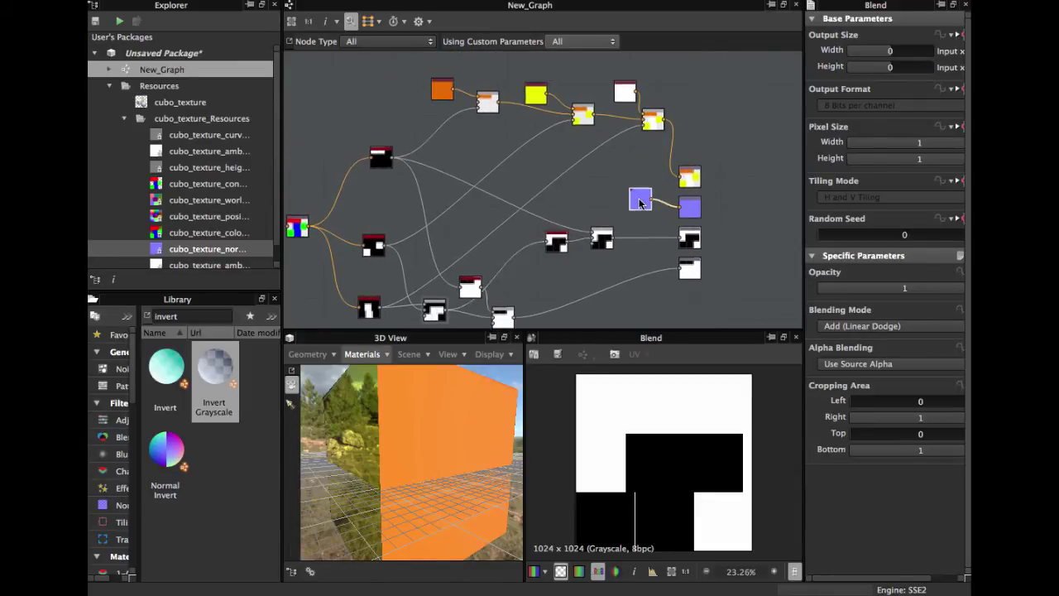
Step: Change the orange Uniform Color to a dark brown with RGB 77, 55, 0
middle_click_drag(511, 187, 588, 156)
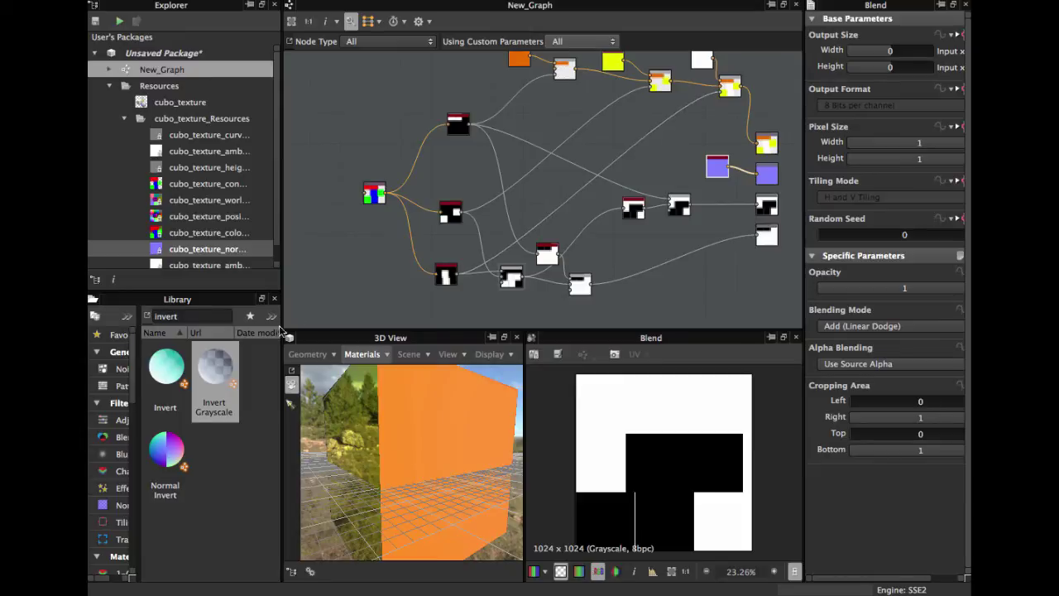
middle_click_drag(526, 60, 513, 170)
left_click(506, 169)
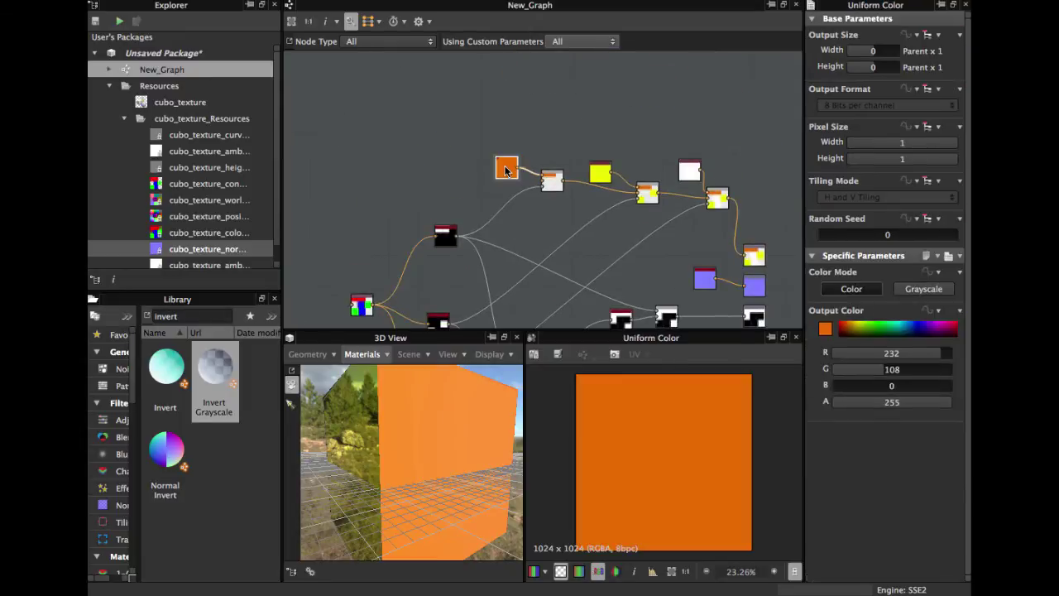
left_click(824, 328)
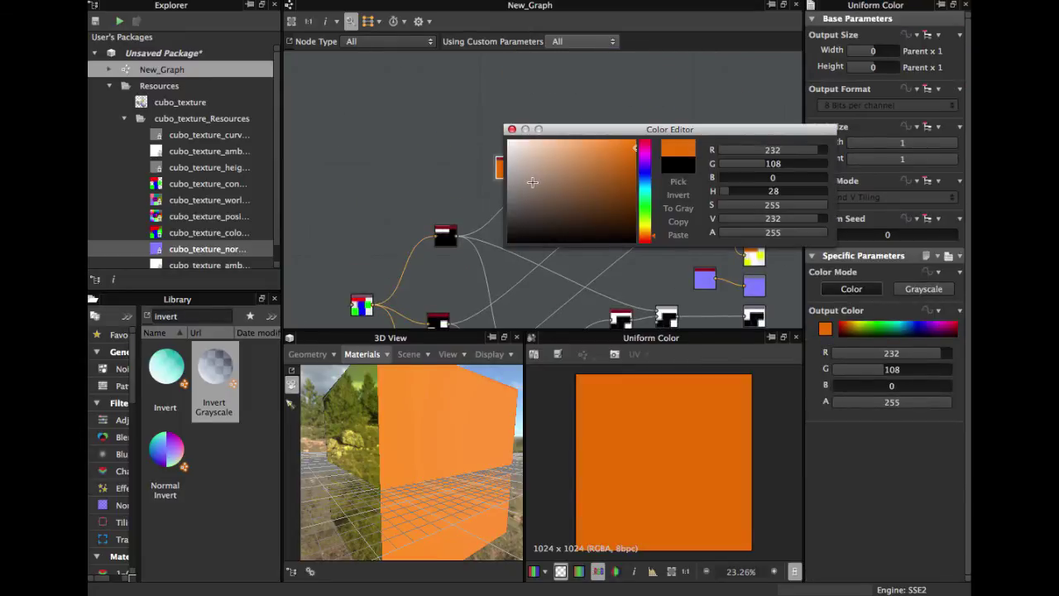
left_click(533, 182)
left_click_drag(853, 329, 854, 334)
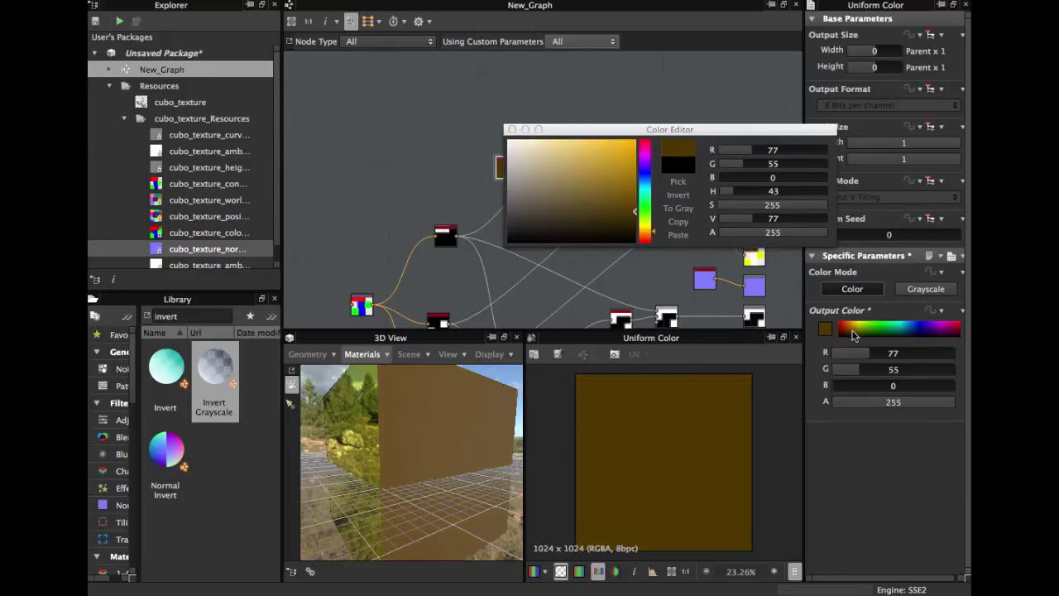
left_click(511, 131)
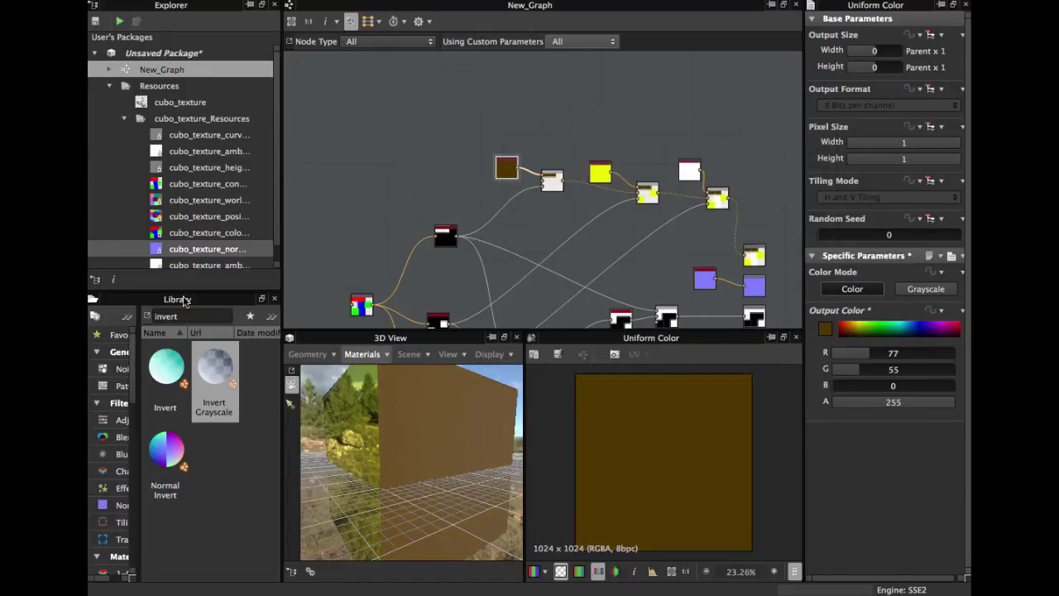
Step: Search the library for wood, add a Wood Fibers 1 node below the brown Uniform Color, and preview it
left_click(145, 316)
type("wood")
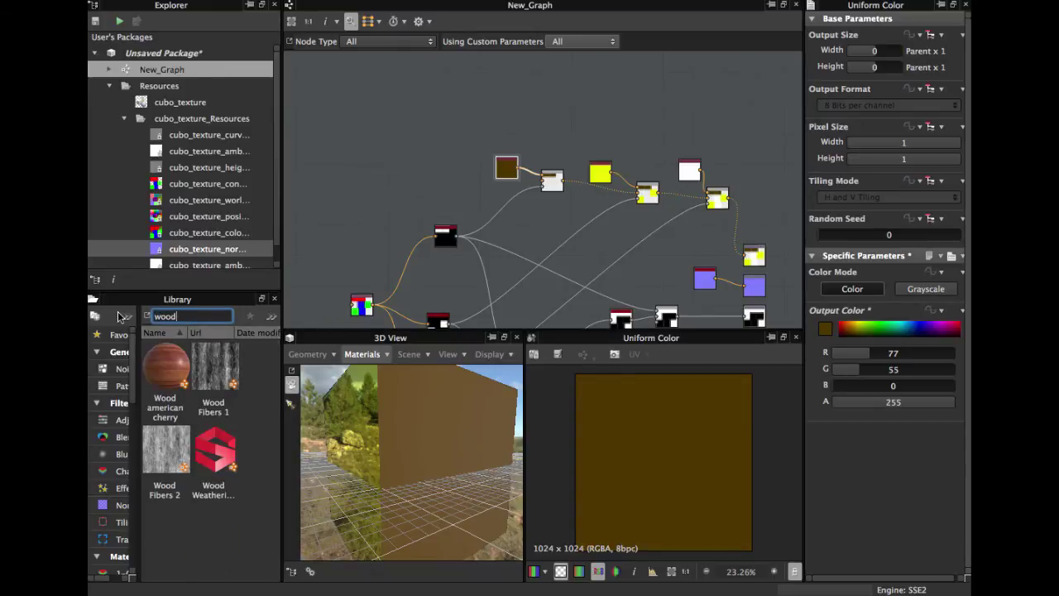
left_click(209, 372)
left_click_drag(210, 372, 466, 184)
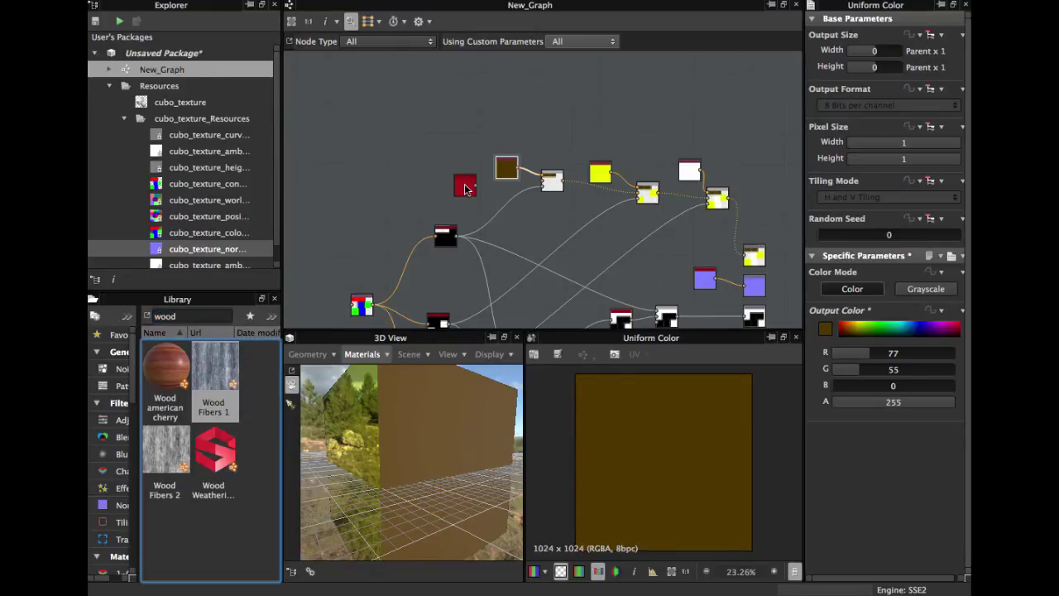
scroll(466, 185, "up", 3)
middle_click_drag(466, 184, 403, 99)
left_click_drag(404, 99, 482, 172)
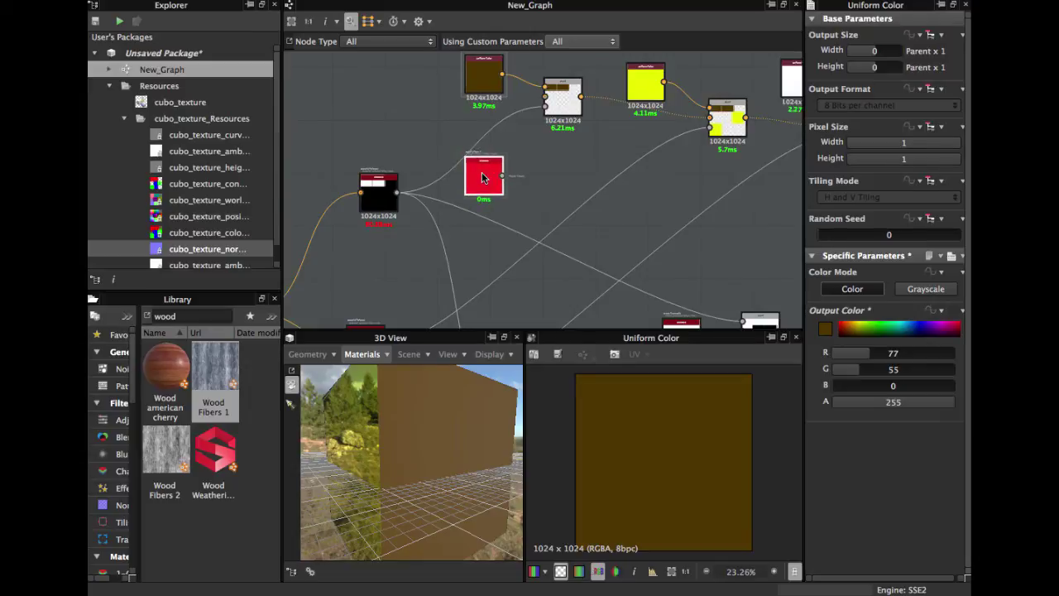
double_click(481, 172)
scroll(482, 172, "down", 2)
middle_click_drag(514, 128, 502, 65)
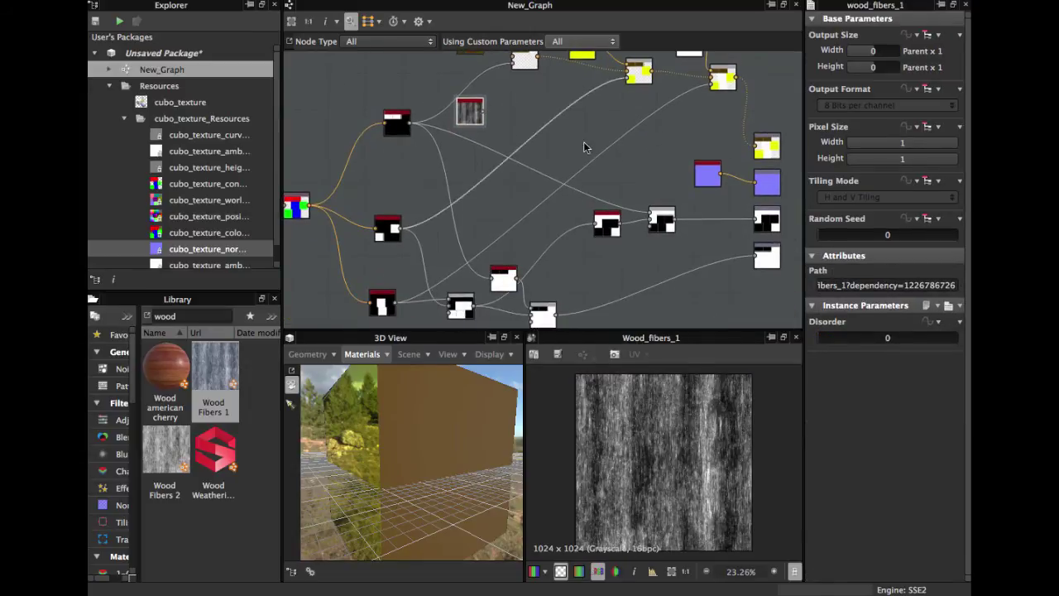
right_click(518, 111)
left_click(547, 142)
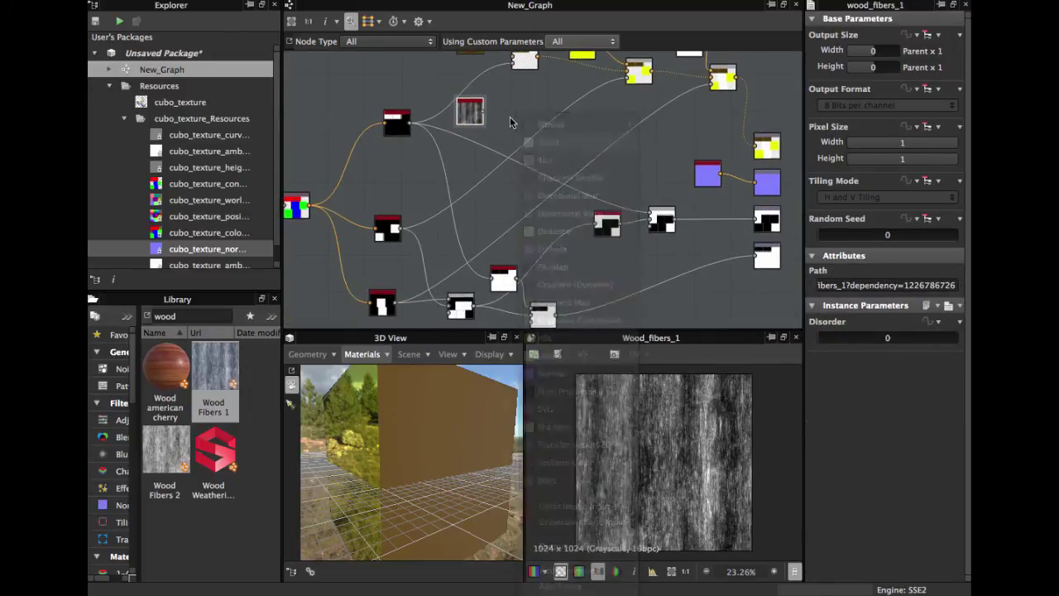
scroll(569, 143, "up", 2)
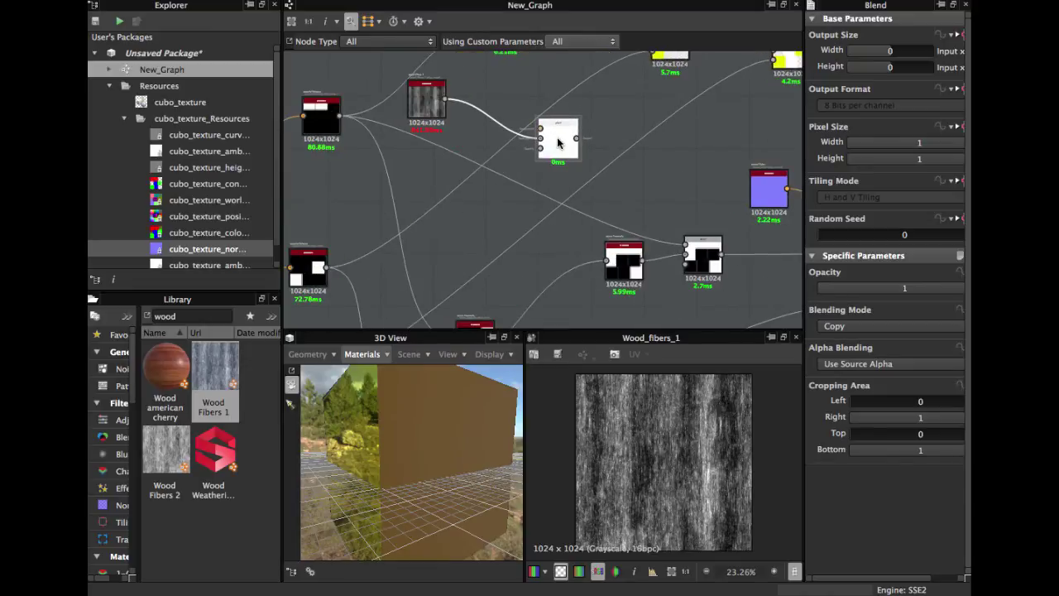
key("Delete")
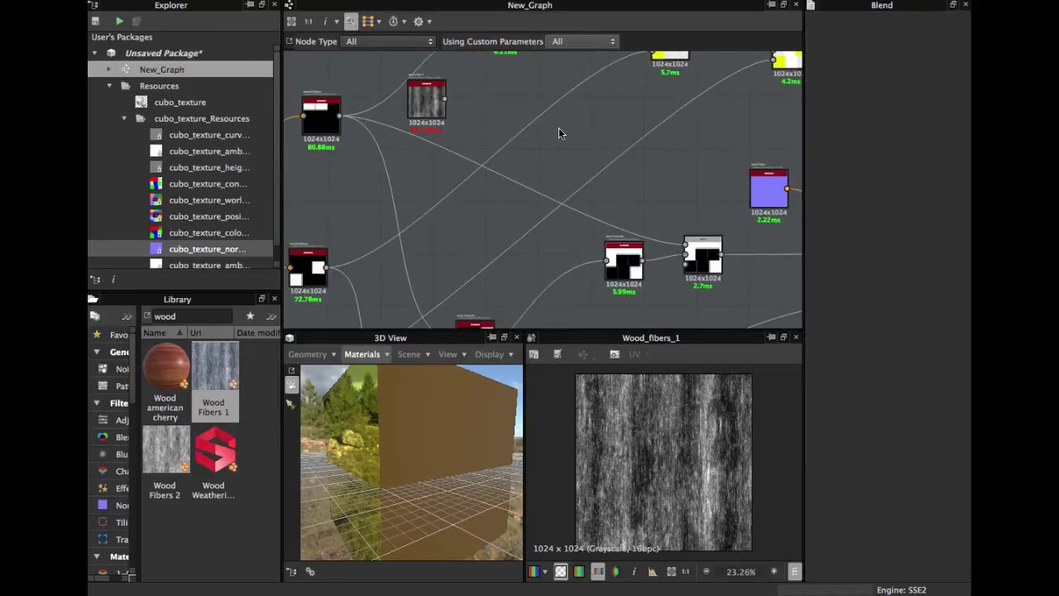
Step: Search the library for norm and add a Normal Blend node beyond the Wood Fibers 1 node
double_click(186, 318)
type("norm")
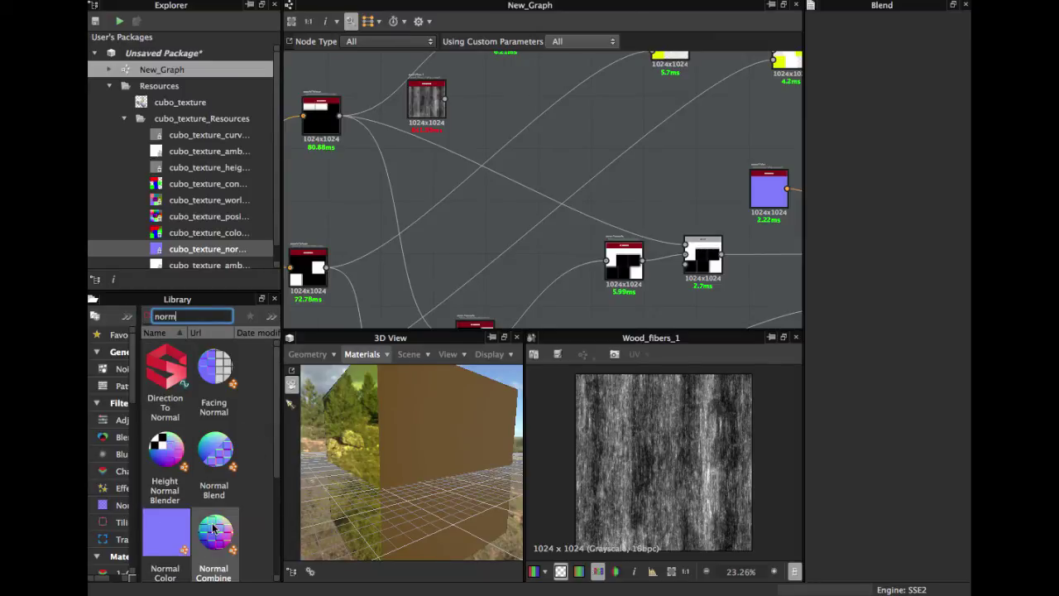
left_click_drag(215, 453, 594, 151)
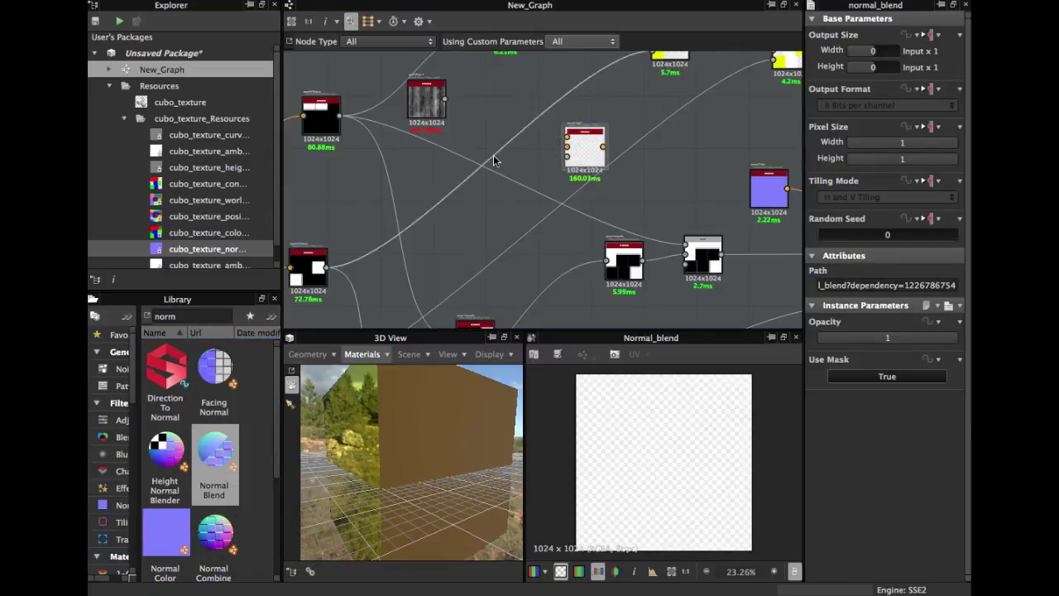
Step: Add a Normal node fed by the Wood Fibers 1 node and preview the resulting normal map
right_click(452, 182)
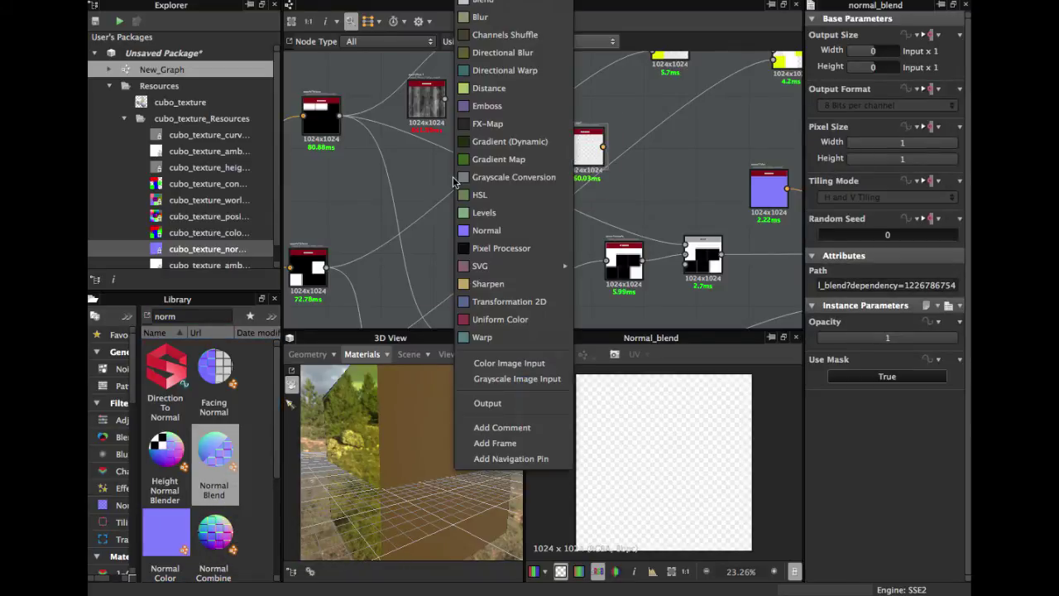
left_click(496, 230)
left_click_drag(453, 175, 481, 110)
double_click(501, 114)
scroll(500, 114, "down", 3)
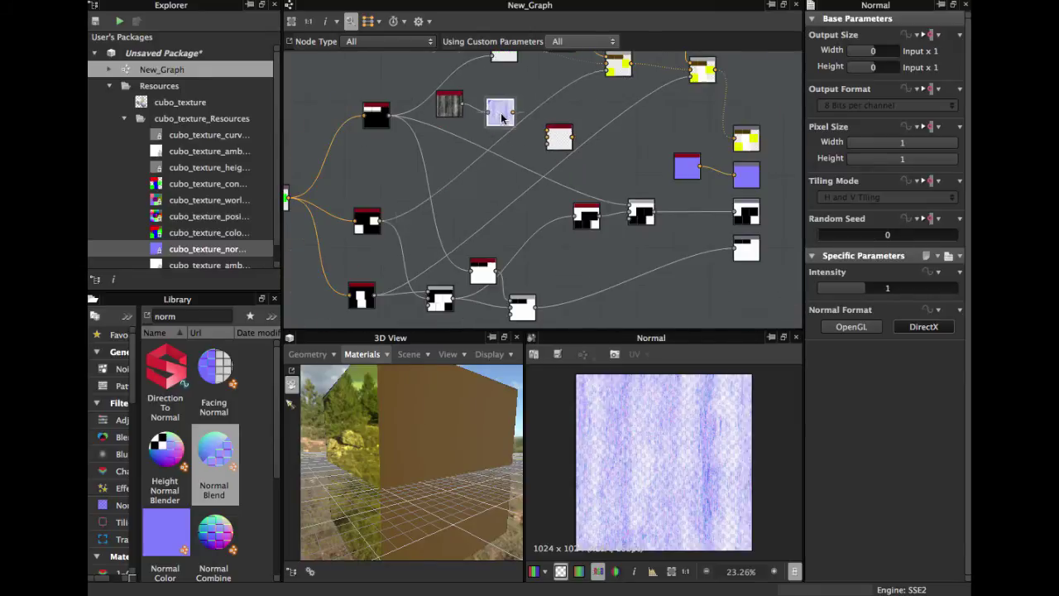
Step: Move the Normal Color node below the wood Normal node and connect it to the Normal Blend's background
middle_click_drag(507, 131, 507, 139)
left_click(559, 146)
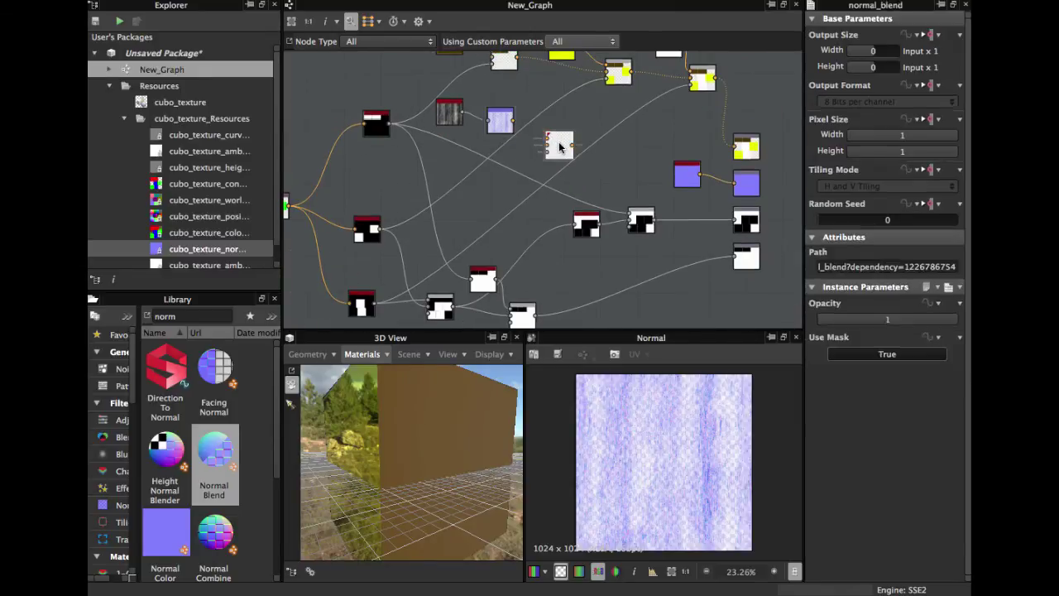
scroll(558, 148, "up", 3)
left_click_drag(778, 198, 404, 211)
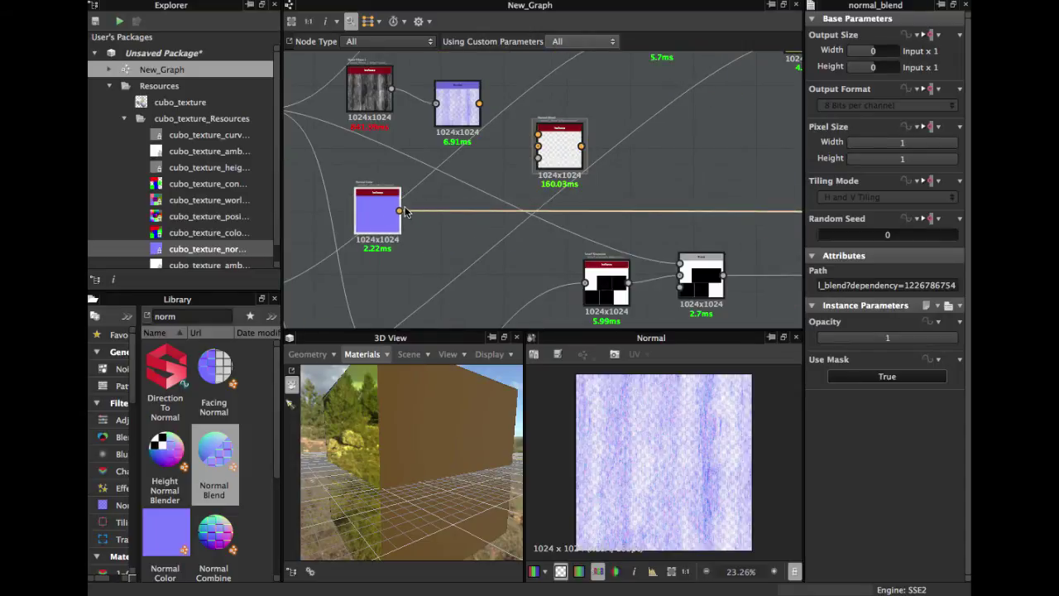
left_click_drag(519, 157, 538, 147)
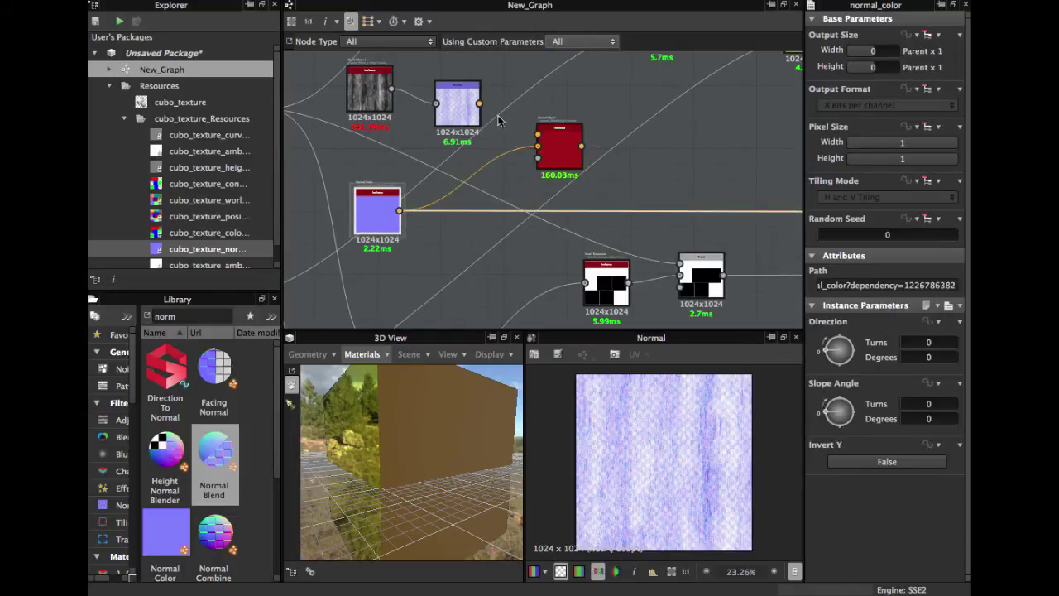
Step: Connect the wood Normal node to the Normal Blend's foreground and the brown material's mask to its mask input
left_click_drag(480, 104, 540, 139)
left_click(554, 145)
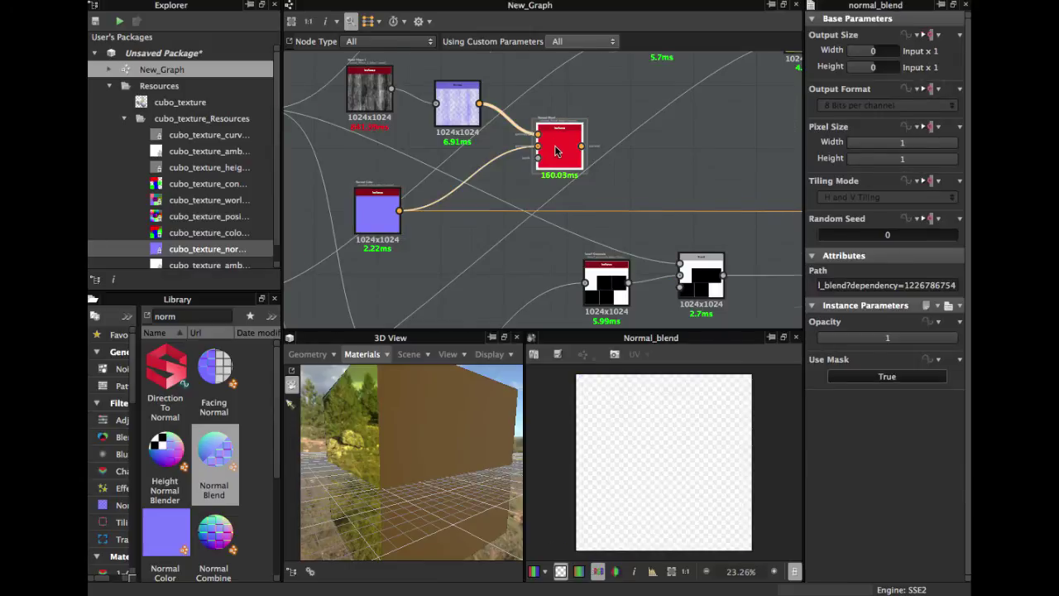
scroll(554, 145, "down", 2)
left_click_drag(355, 121, 447, 149)
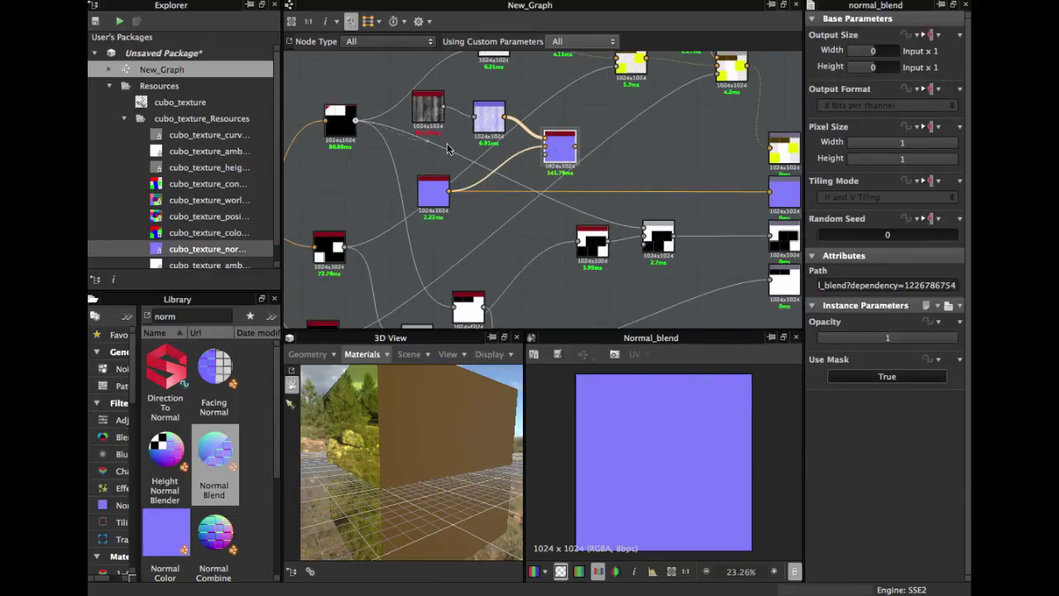
left_click_drag(544, 161, 555, 154)
left_click_drag(356, 121, 561, 149)
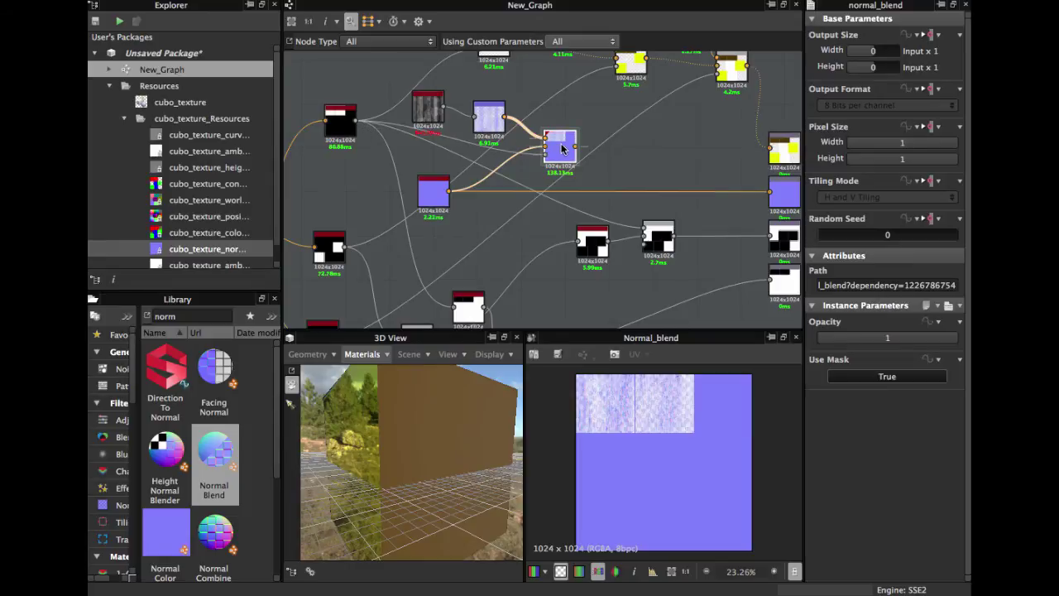
Step: Connect the Normal Blend to the graph's Normal output and check the wood relief on the cube
middle_click_drag(561, 149, 496, 125)
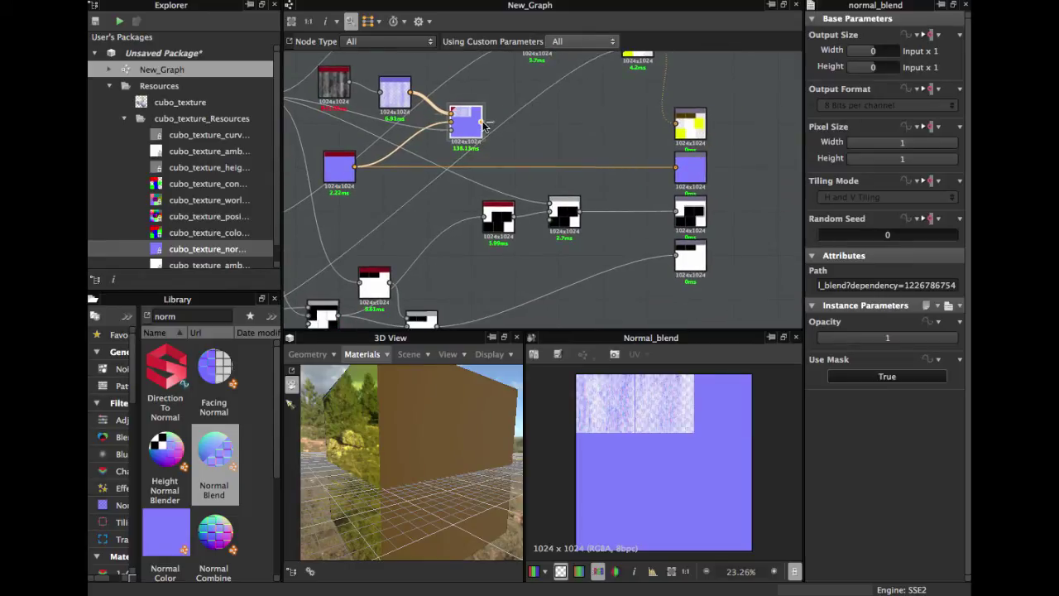
left_click_drag(581, 158, 676, 167)
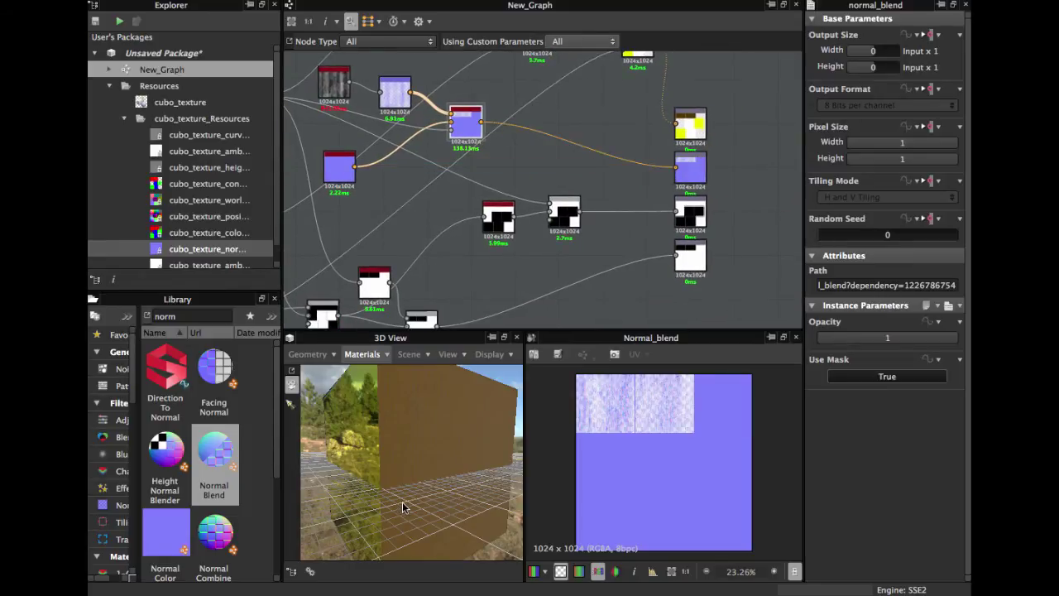
left_click_drag(404, 506, 395, 457)
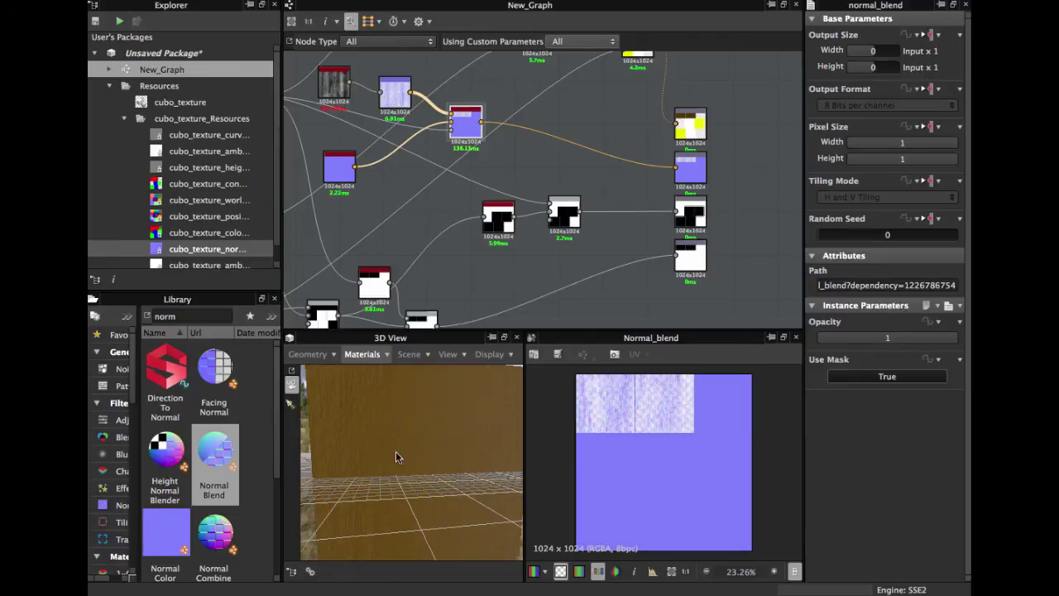
Step: Set the wood Normal node to OpenGL format with intensity 3, and preview the Normal Blend
left_click(395, 93)
left_click(852, 327)
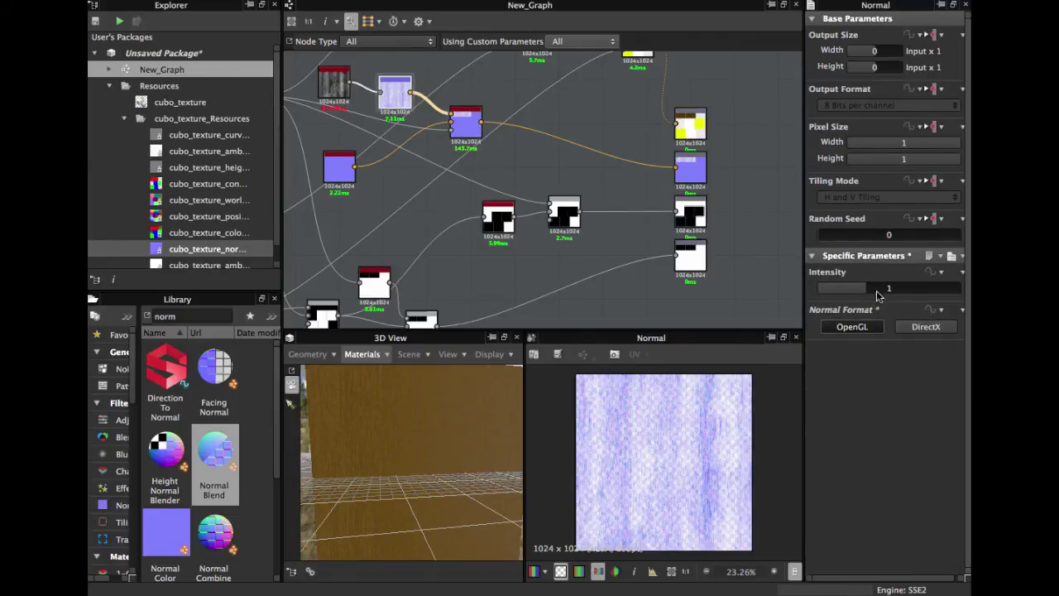
left_click_drag(865, 287, 959, 297)
left_click_drag(430, 492, 449, 287)
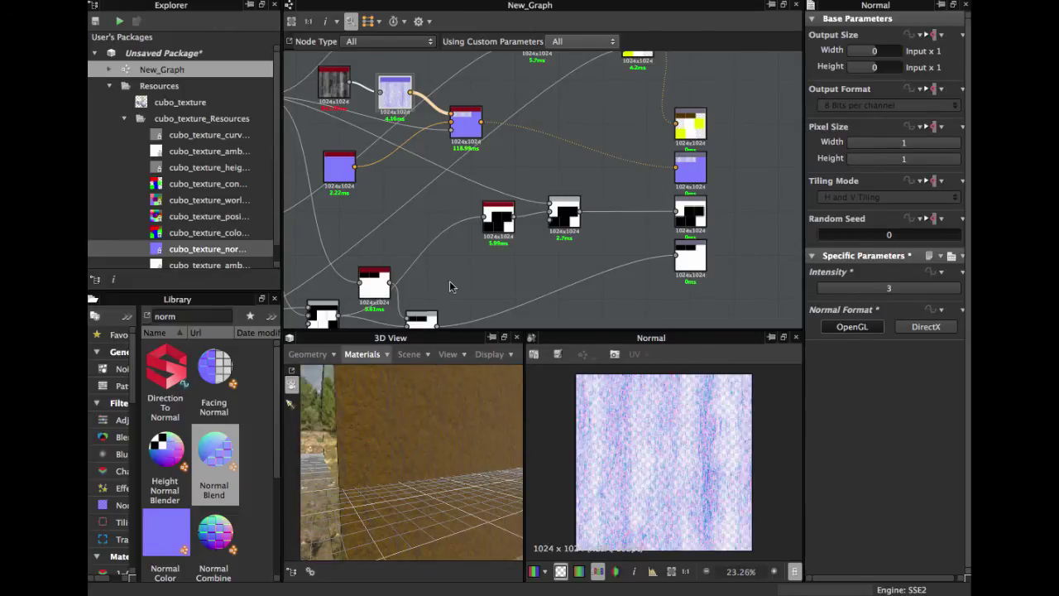
double_click(470, 130)
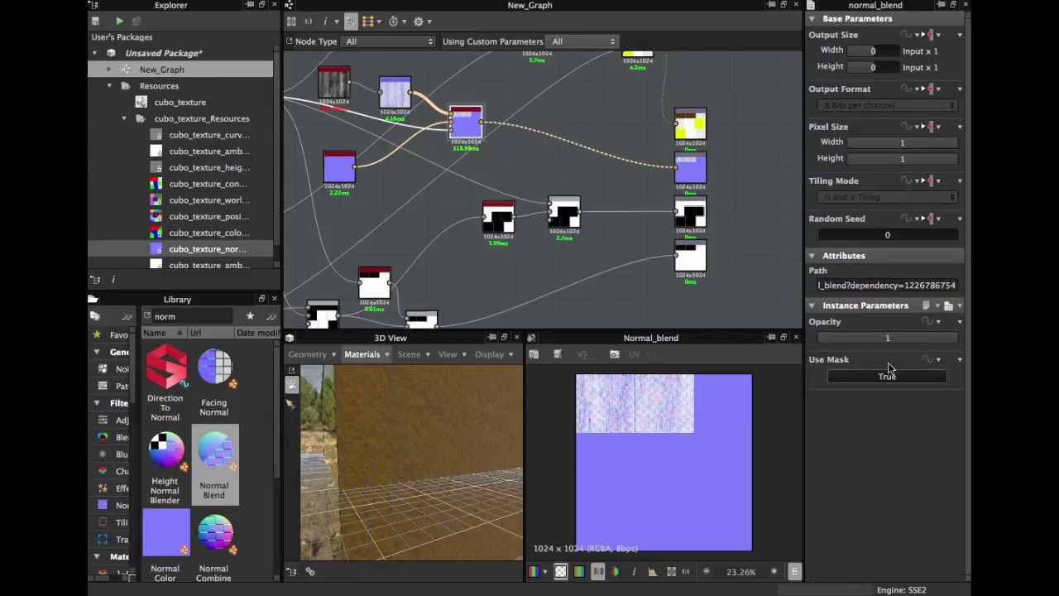
Step: Rearrange the lower mask, invert and blend nodes feeding the Roughness and Metallic outputs to space out the graph
middle_click_drag(426, 186, 545, 243)
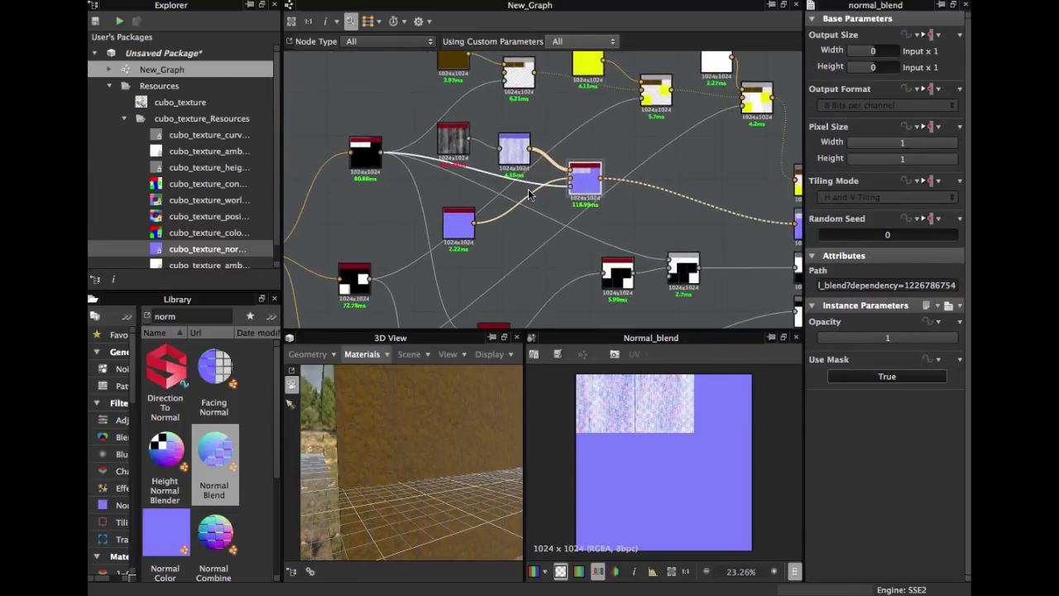
scroll(505, 216, "down", 3)
middle_click_drag(510, 203, 512, 161)
middle_click_drag(513, 226, 517, 171)
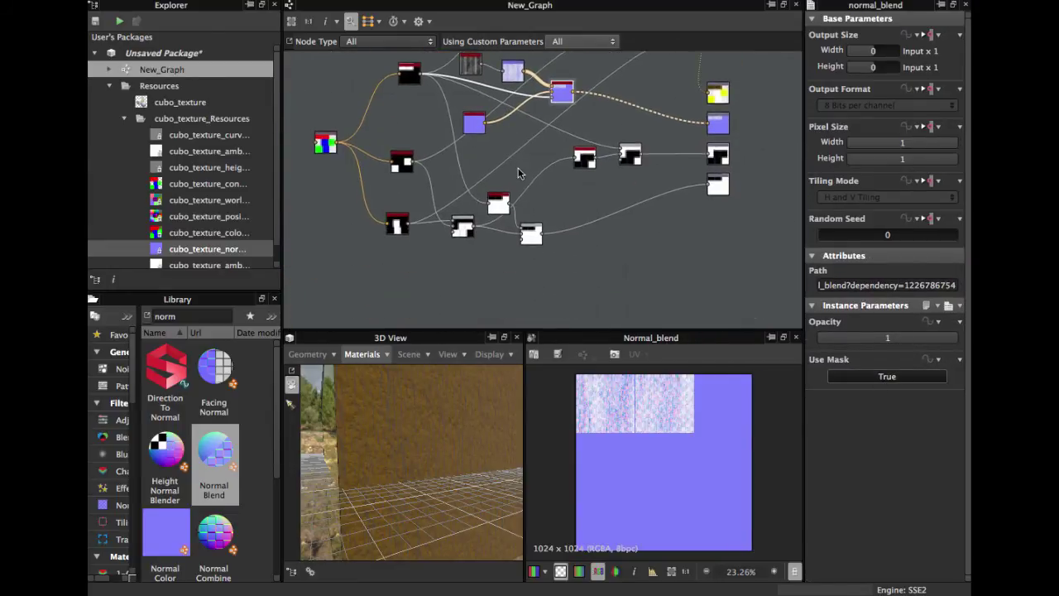
left_click_drag(463, 227, 465, 236)
left_click_drag(397, 228, 394, 238)
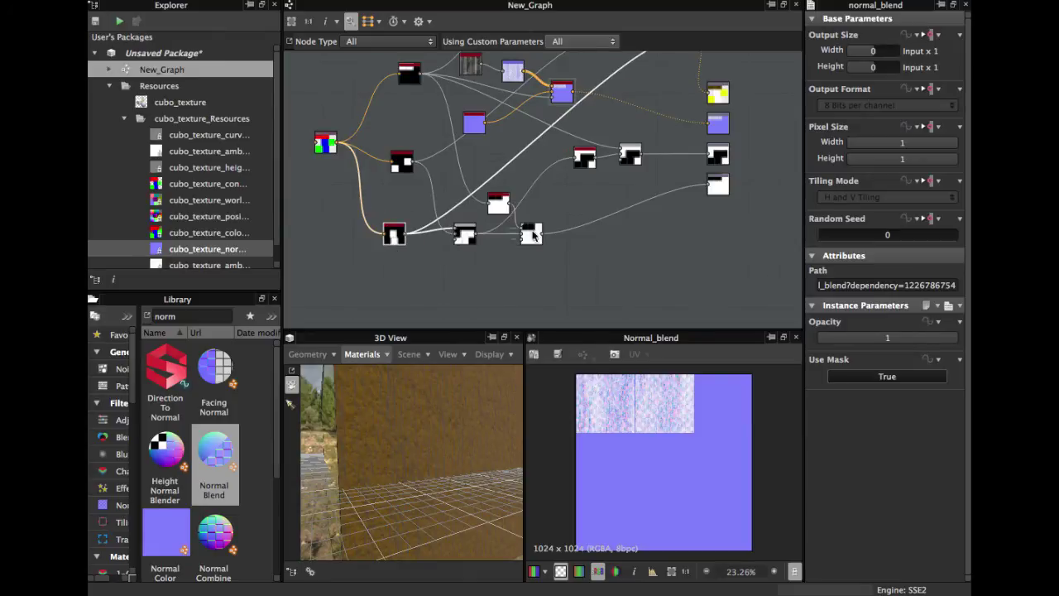
left_click_drag(529, 234, 532, 246)
left_click_drag(465, 233, 462, 243)
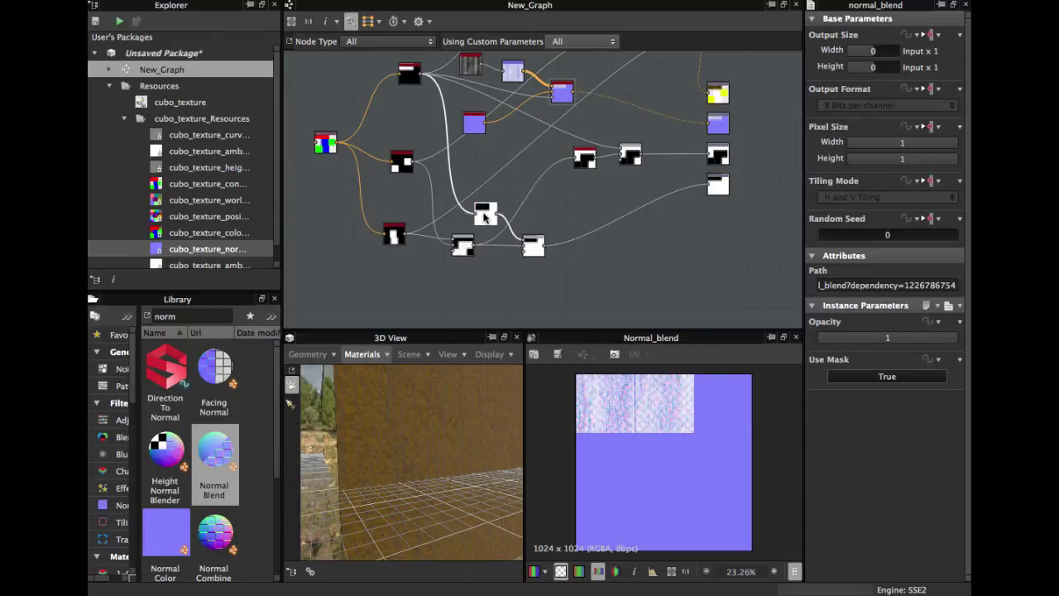
middle_click_drag(519, 195, 506, 247)
left_click_drag(565, 212, 553, 206)
scroll(571, 116, "up", 3)
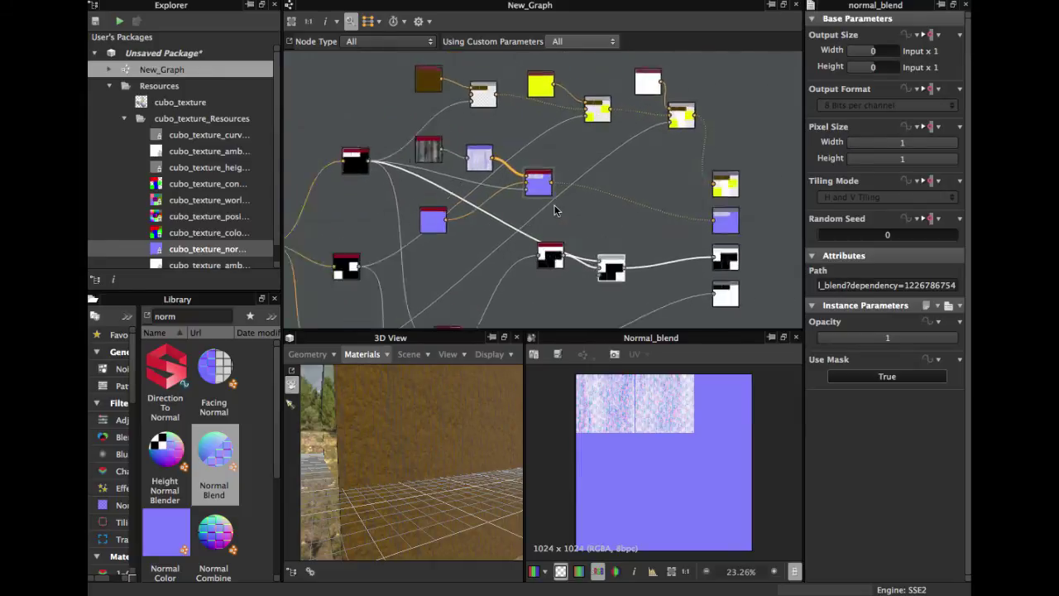
Step: Move the Normal Blend nearer the outputs and regroup the Normal Color, wood Normal and Wood Fibers 1 nodes beside it
left_click_drag(444, 141, 445, 150)
left_click_drag(530, 169, 604, 198)
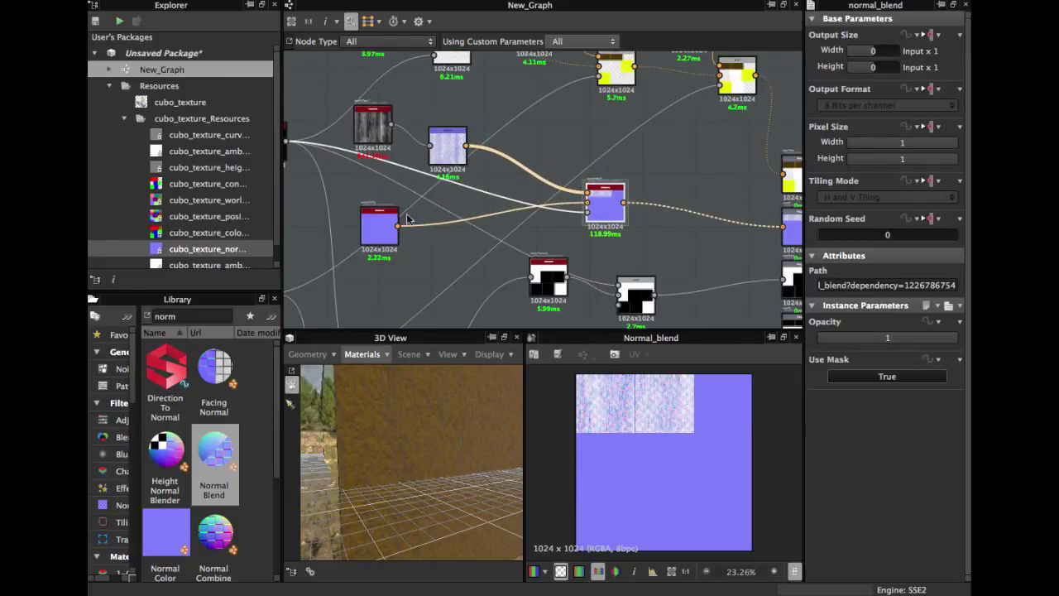
left_click_drag(396, 226, 487, 221)
left_click_drag(455, 150, 486, 151)
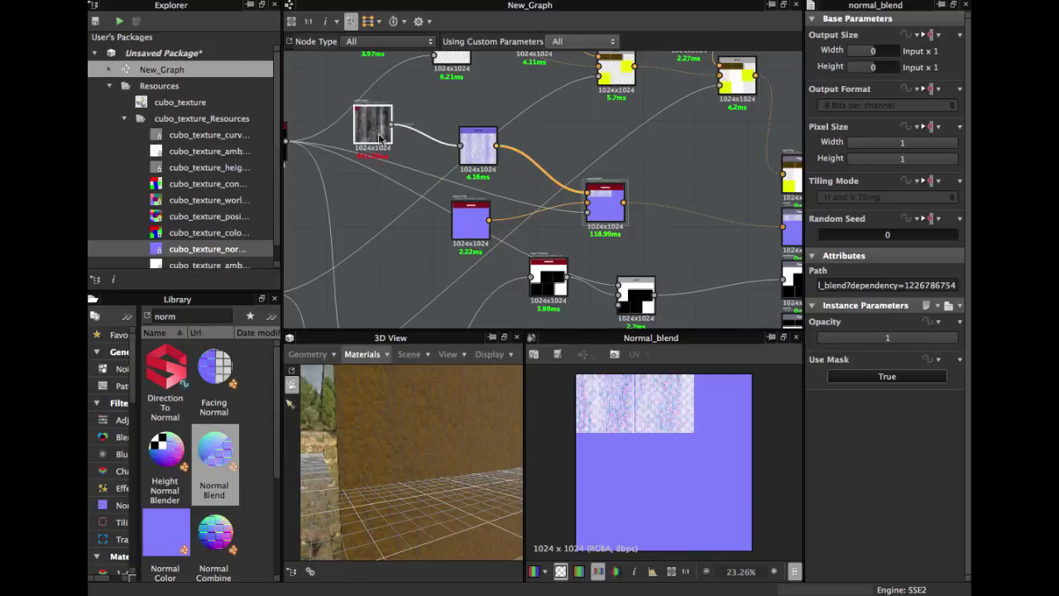
scroll(488, 161, "down", 5)
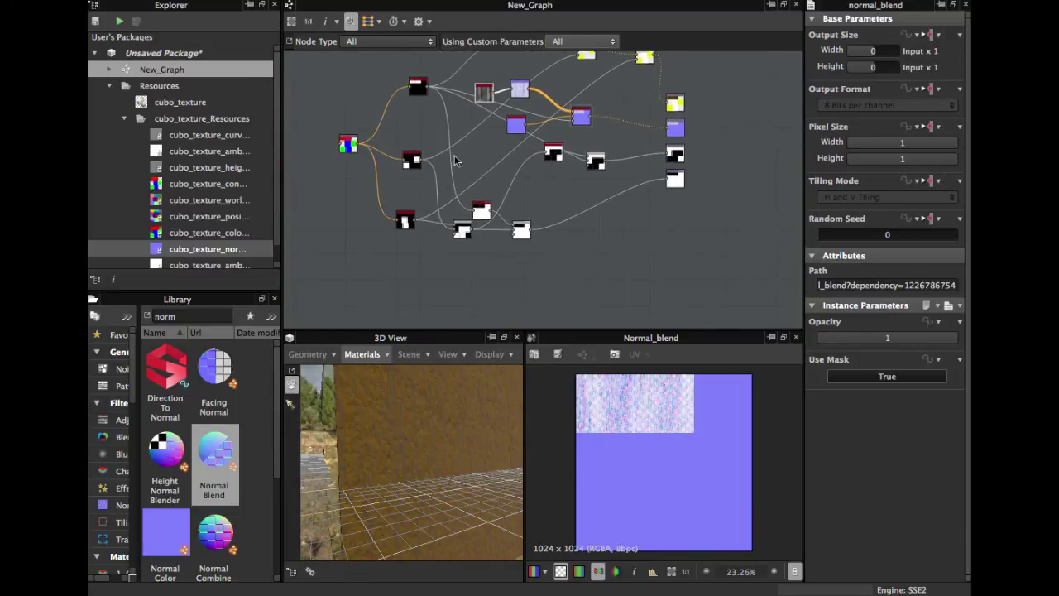
Step: Move the colored material ID bitmap node farther from the three masks and view the wood surface on the cube
middle_click_drag(454, 159, 514, 174)
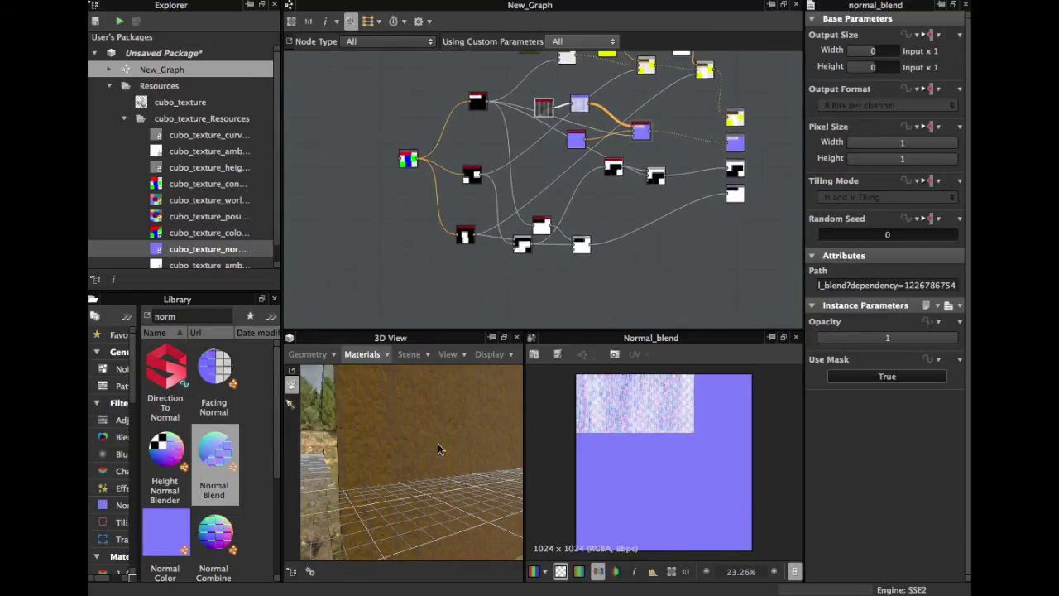
middle_click_drag(437, 161, 480, 171)
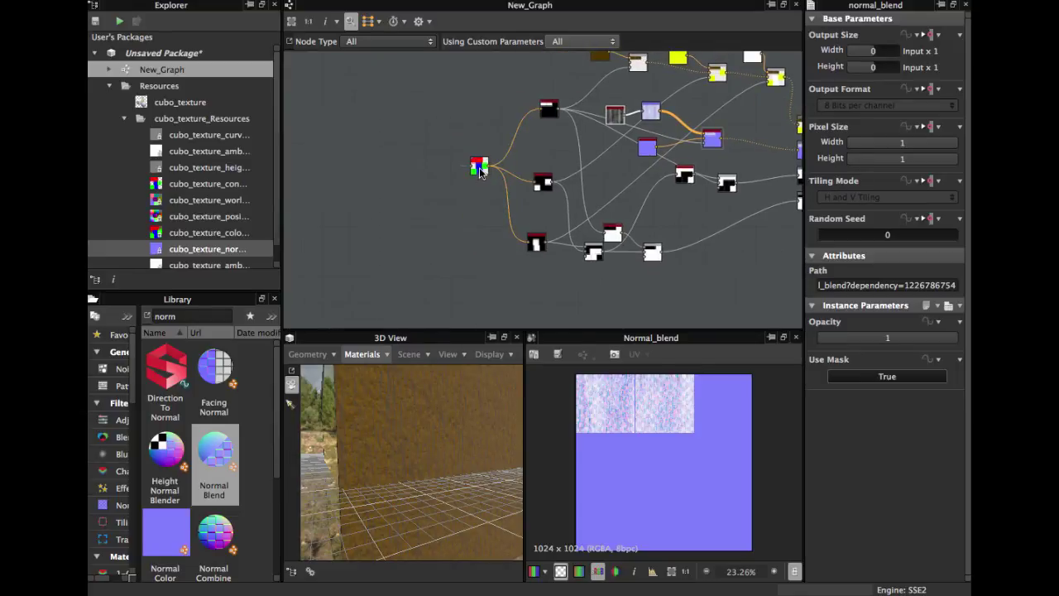
left_click_drag(430, 429, 453, 430)
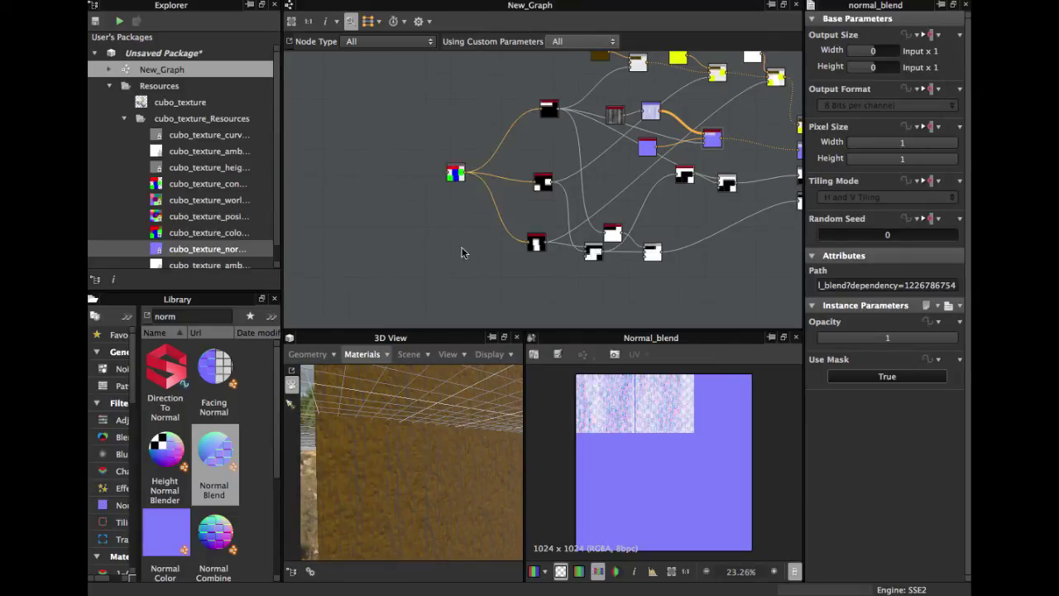
Step: Enlarge the 3D view by shrinking the graph area and narrowing the Explorer and Library
left_click_drag(473, 328, 474, 111)
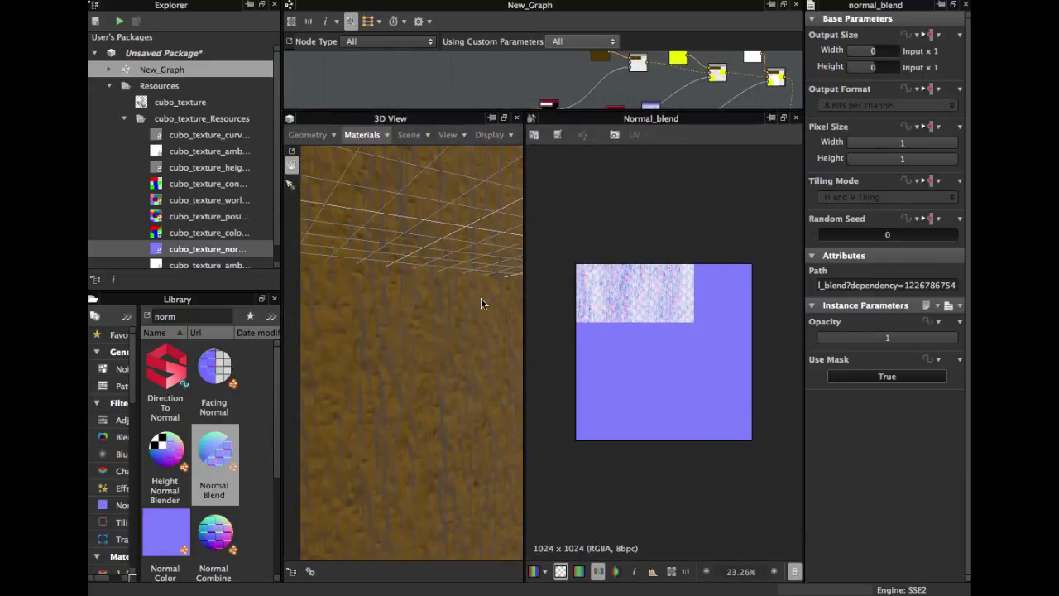
left_click_drag(423, 320, 502, 350)
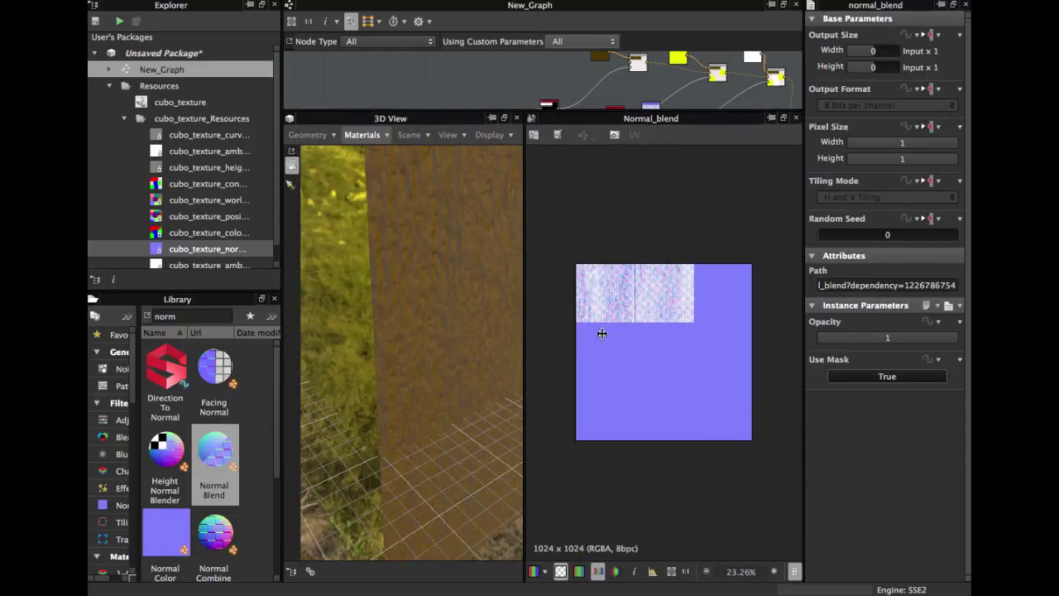
left_click_drag(281, 254, 115, 250)
Step: Examine the cube from several sides to compare the brown wood, yellow and mirror-like materials
scroll(451, 345, "down", 5)
left_click_drag(452, 345, 523, 322)
left_click_drag(410, 338, 413, 361)
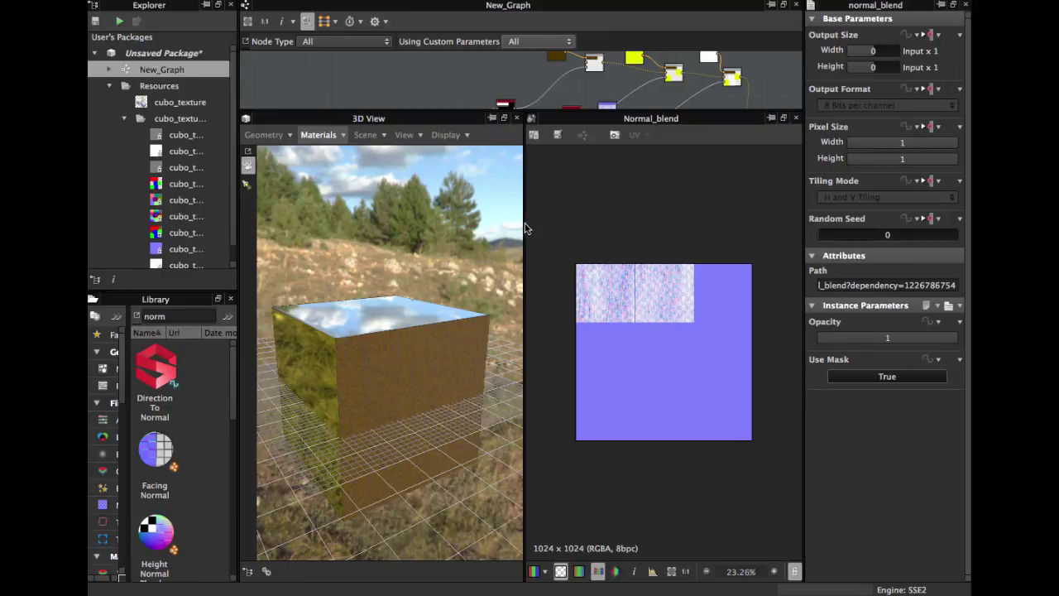
left_click_drag(406, 357, 377, 343)
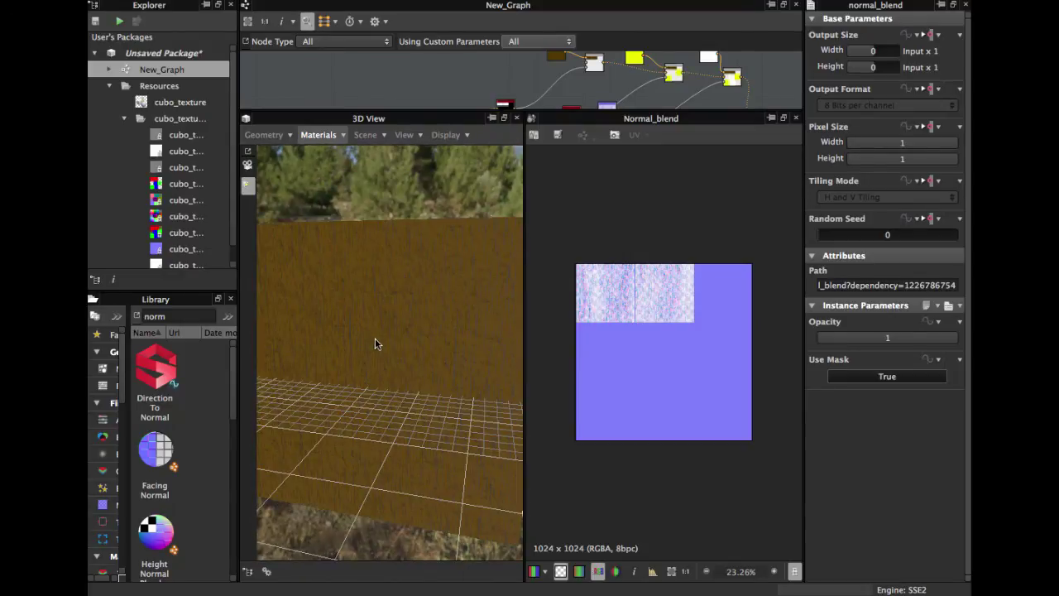
left_click_drag(461, 290, 329, 275)
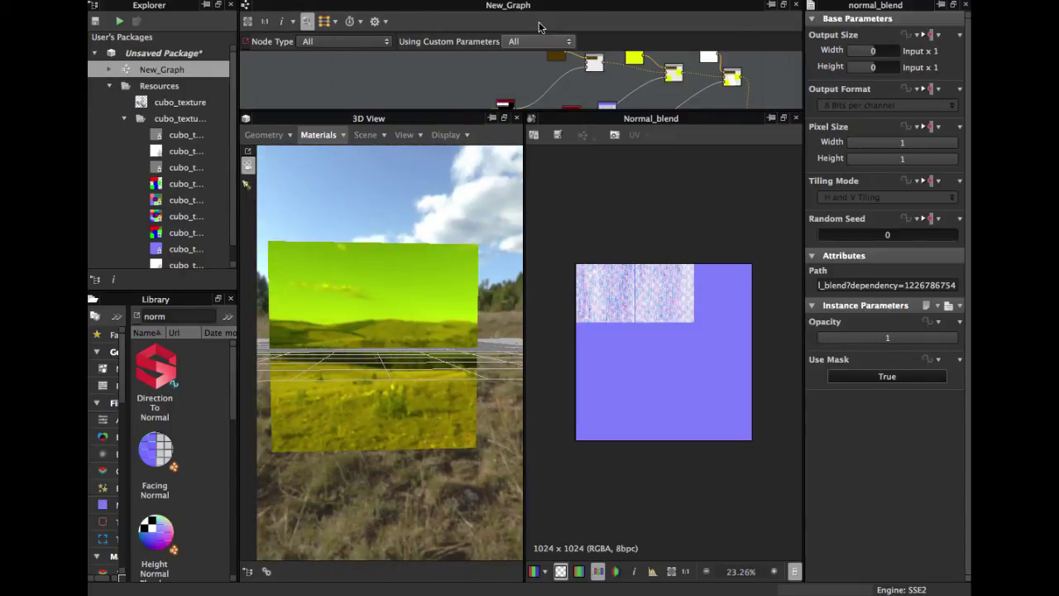